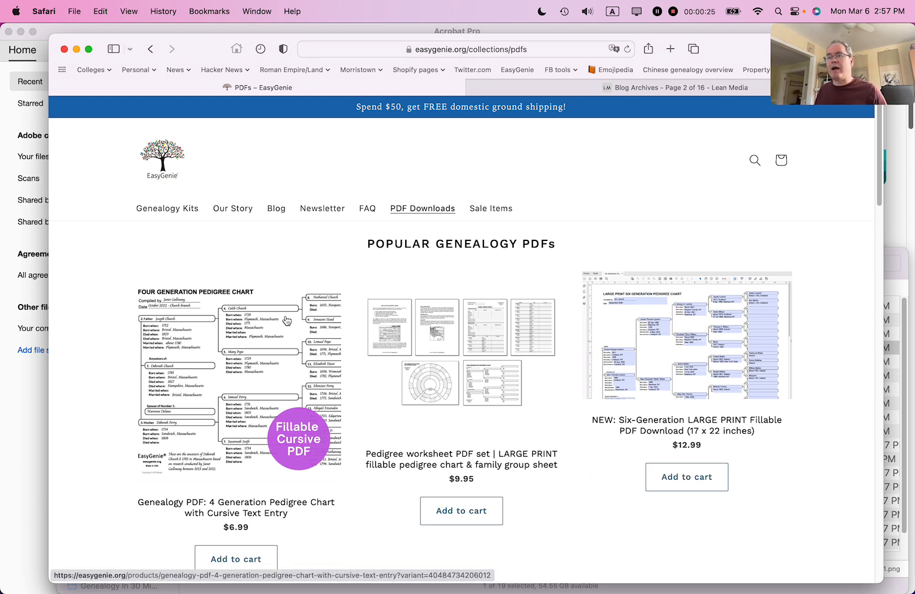
# Step: Hide the bookmarks bar and look over the product page of the 4 Generation Pedigree Chart with Cursive Text Entry
pyautogui.press('super+shift+b')
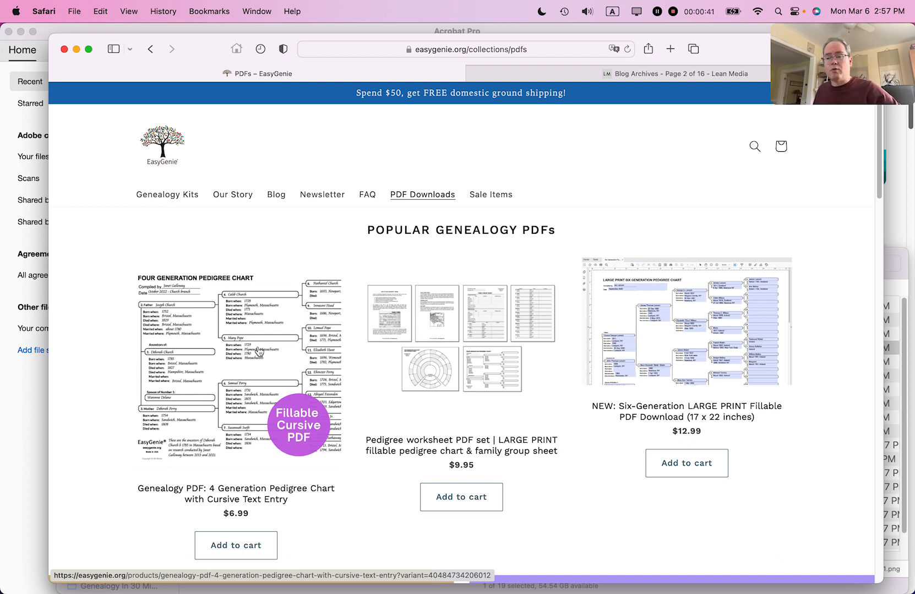
pyautogui.click(261, 353)
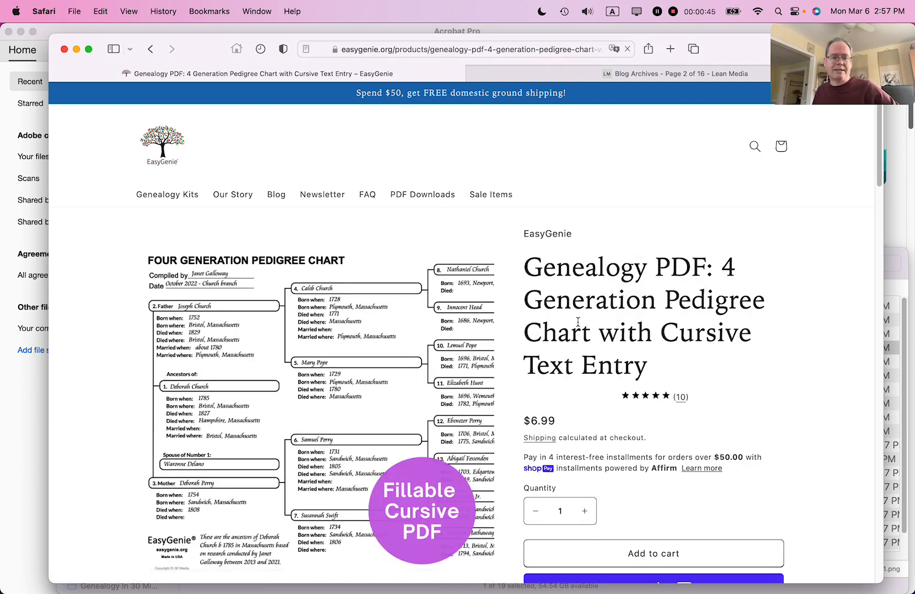
pyautogui.scroll(-5, 581, 336)
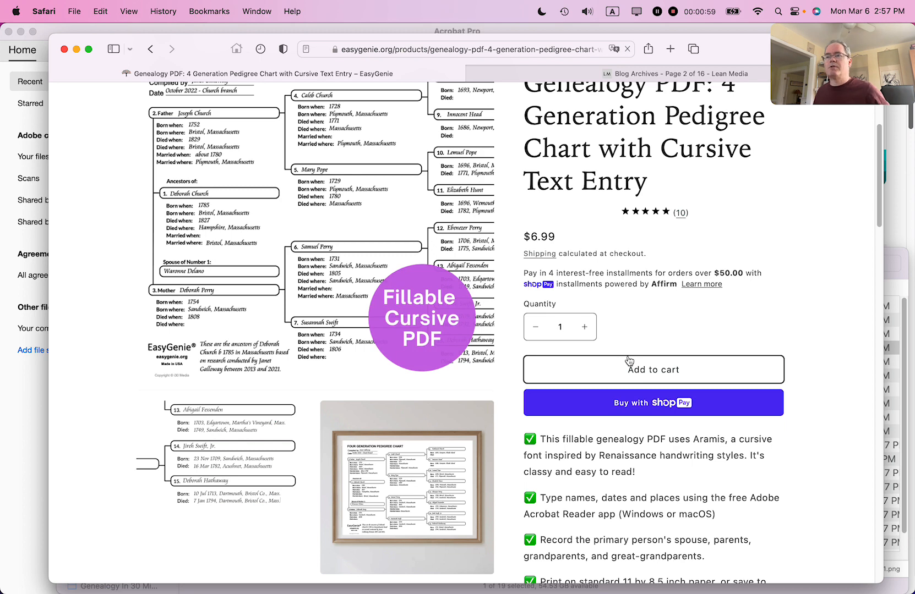
# Step: Switch to Finder, preview "1 EASYGENIE LP Family Group Sheet fillable 10pt Helvetica.pdf" from the LARGE PRINT KIT - 3 FORMS folder, and close it
pyautogui.press('super+Tab')
pyautogui.press('super+Tab')
pyautogui.press('super+Tab')
pyautogui.press('super+Tab')
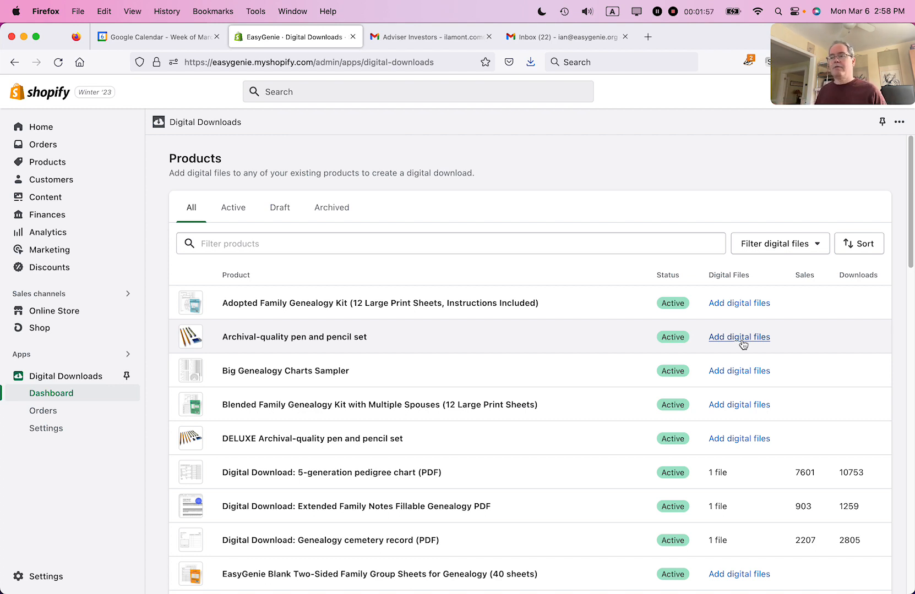
pyautogui.press('super+Tab')
pyautogui.press('super+Tab')
pyautogui.press('super+Tab')
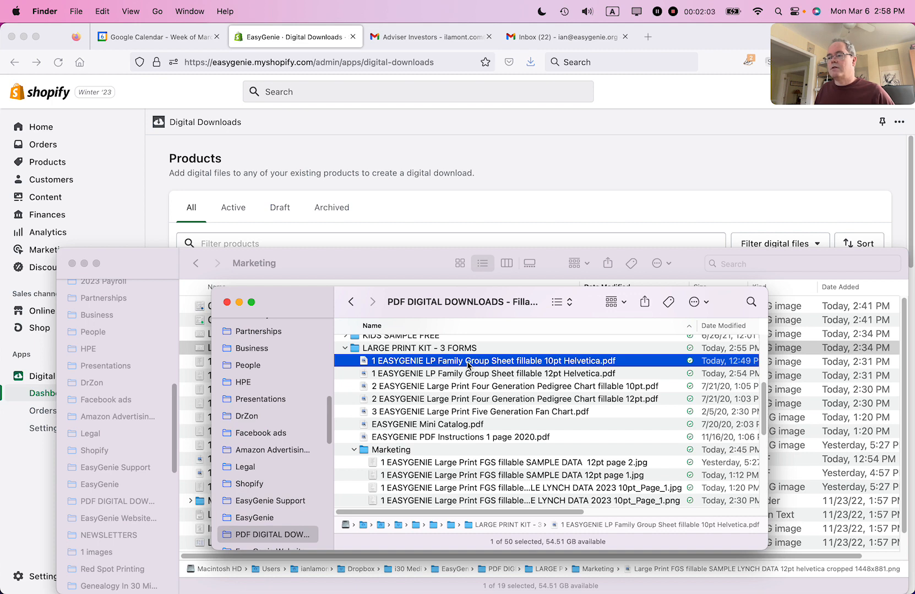
pyautogui.doubleClick(468, 362)
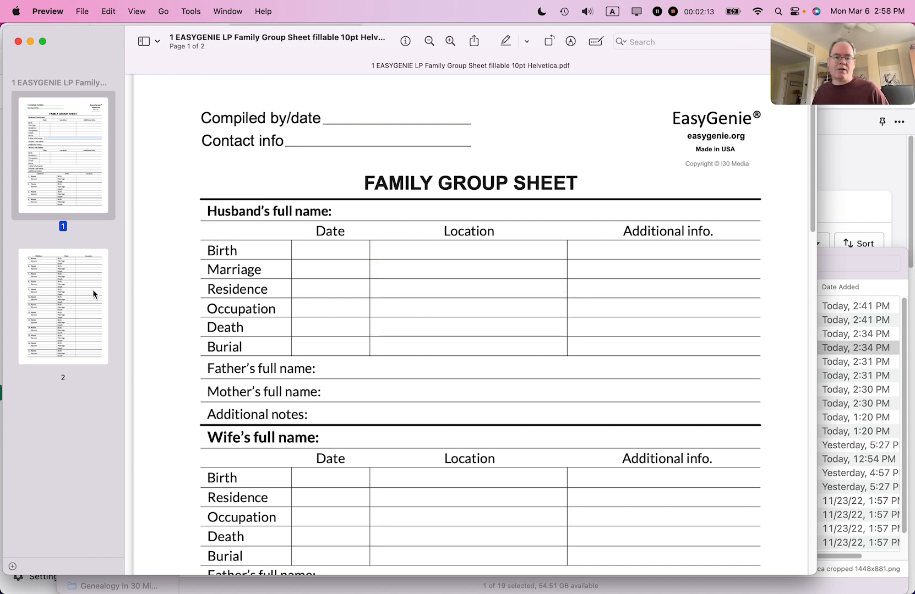
pyautogui.press('super+w')
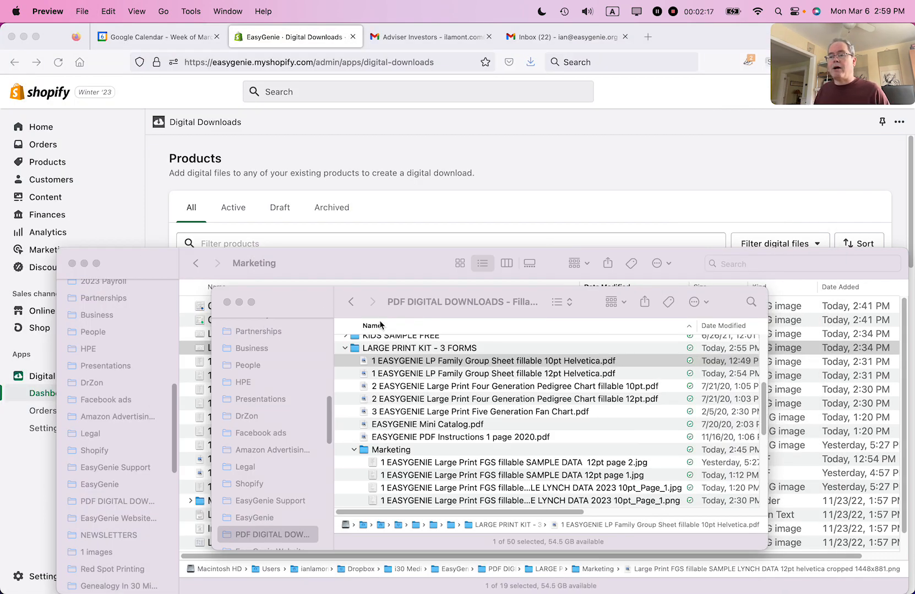
# Step: Preview the cropped 10pt Helvetica sample image and "Canva FGS 10pt helvetica 1080x1080.png" from the Marketing folder
pyautogui.click(361, 265)
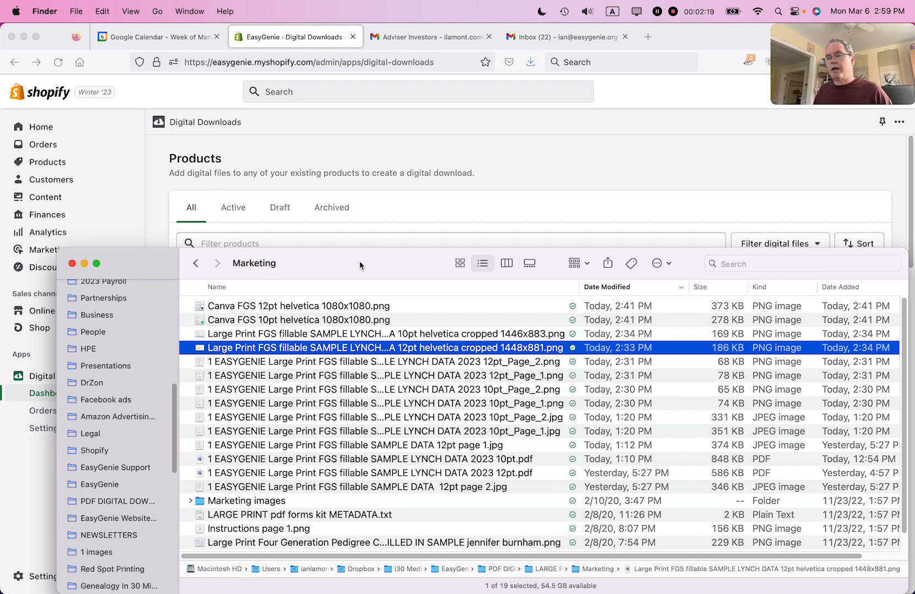
pyautogui.doubleClick(418, 334)
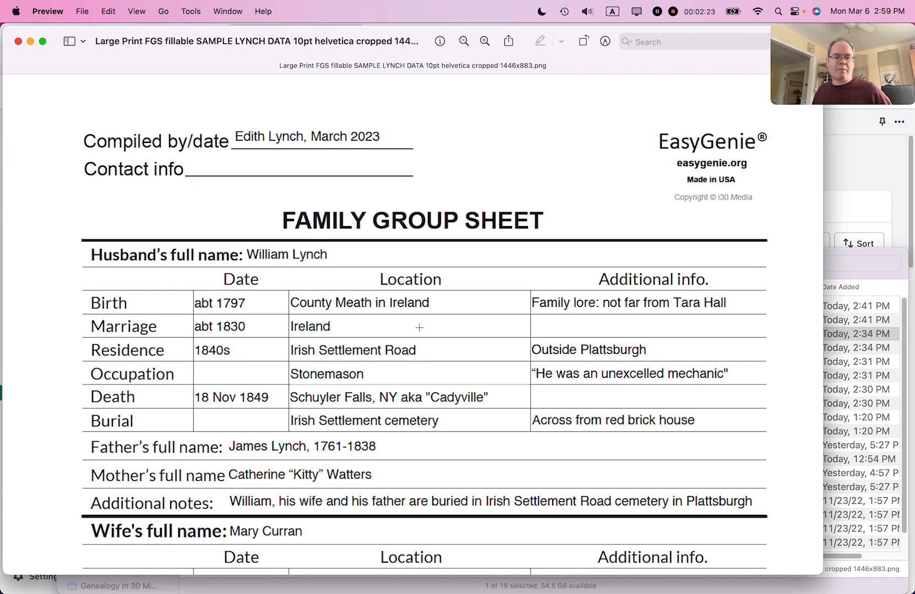
pyautogui.press('super+w')
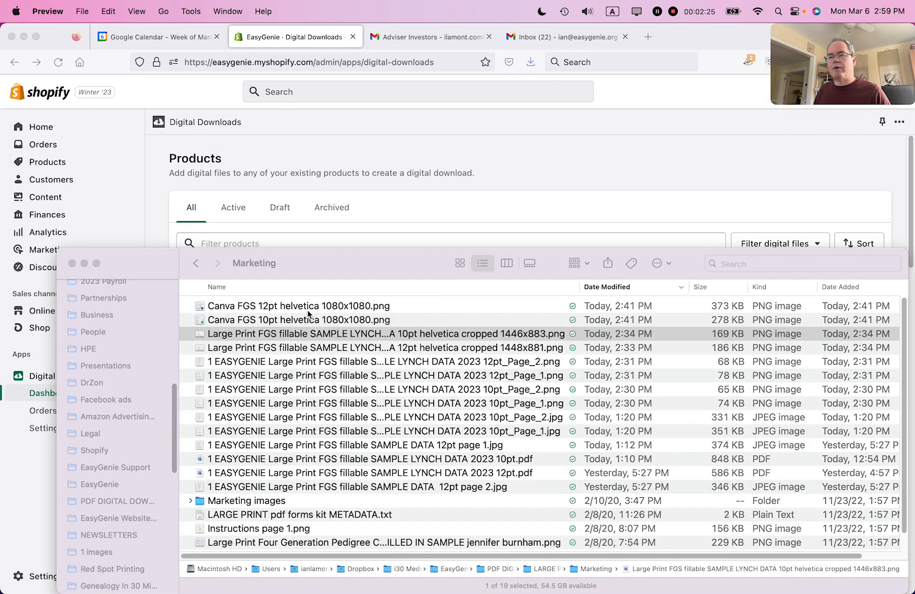
pyautogui.doubleClick(307, 322)
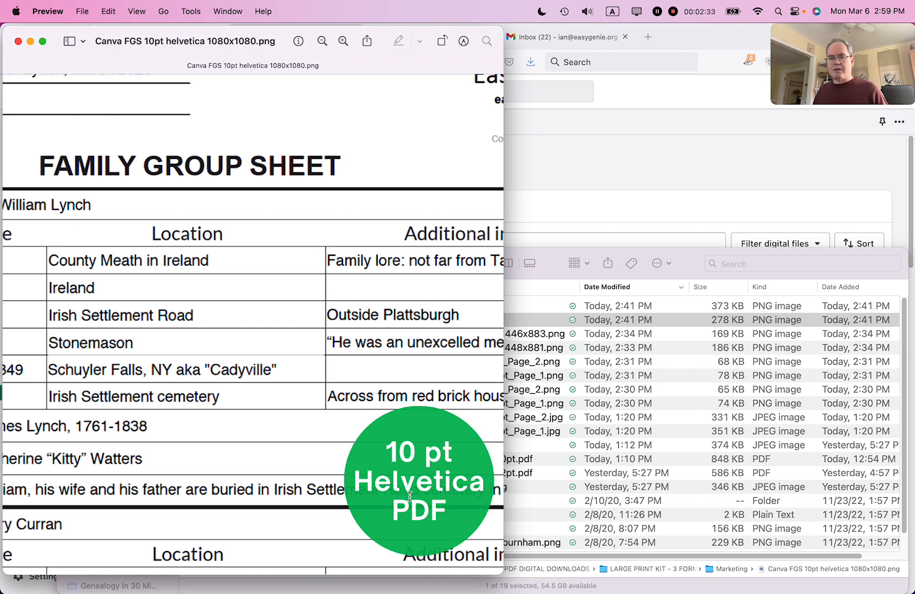
# Step: Revisit the pedigree chart product page in Safari, and switch to the METADATA.txt file in TextEdit
pyautogui.press('super+Tab')
pyautogui.press('super+Tab')
pyautogui.press('super+Tab')
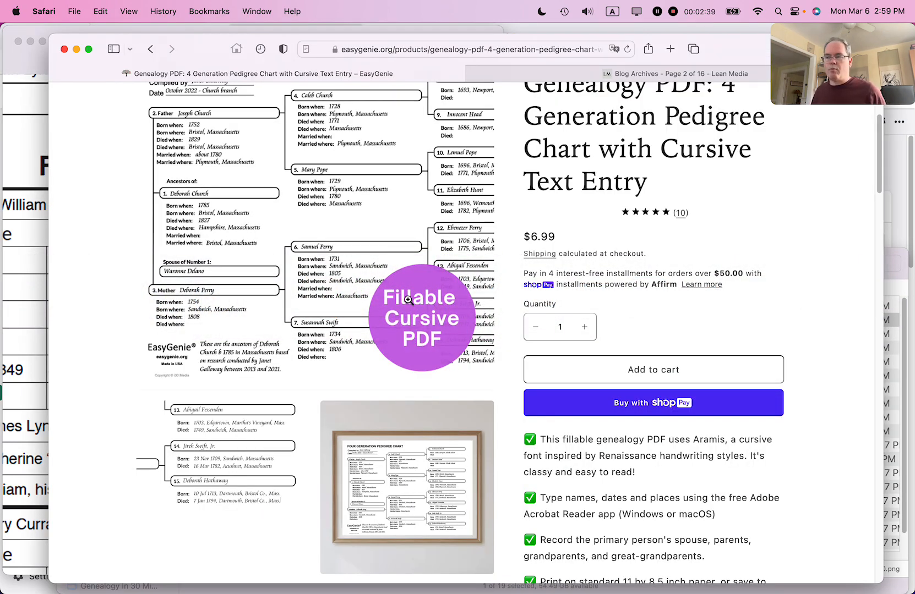
pyautogui.press('super+Tab')
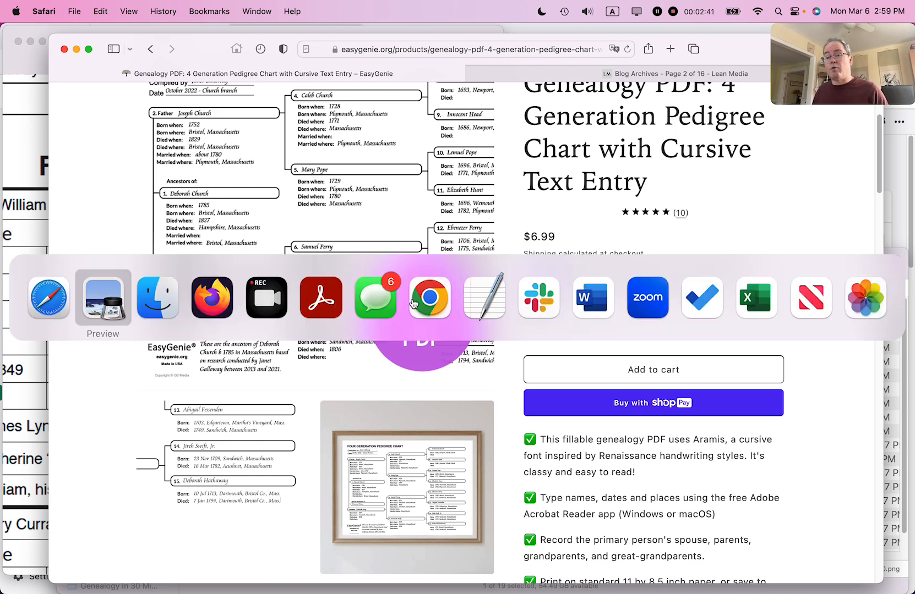
pyautogui.press('super+Tab')
pyautogui.press('super+Tab')
pyautogui.press('super+Tab')
pyautogui.press('super+Tab')
pyautogui.press('super+Tab')
pyautogui.press('super+Tab')
pyautogui.press('super+Tab')
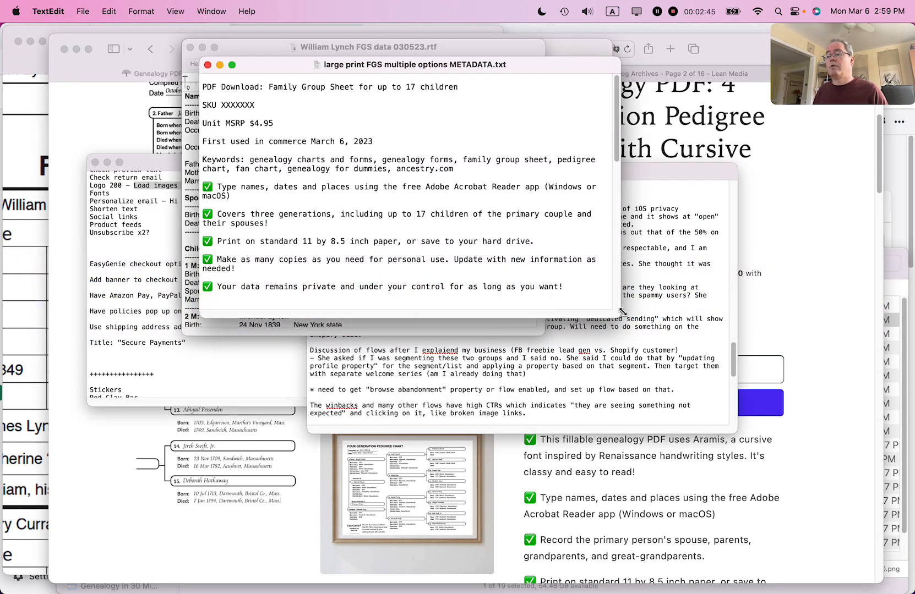
# Step: Enlarge the metadata document's window and text size, and read through the prepared product copy
pyautogui.moveTo(620, 317); pyautogui.dragTo(696, 502)
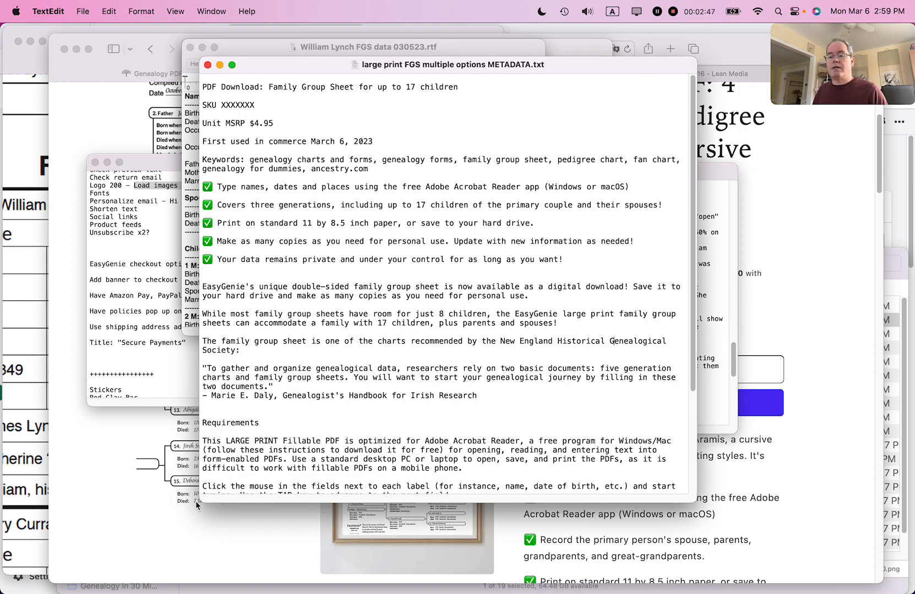
pyautogui.moveTo(200, 502); pyautogui.dragTo(106, 521)
pyautogui.press('super+plus')
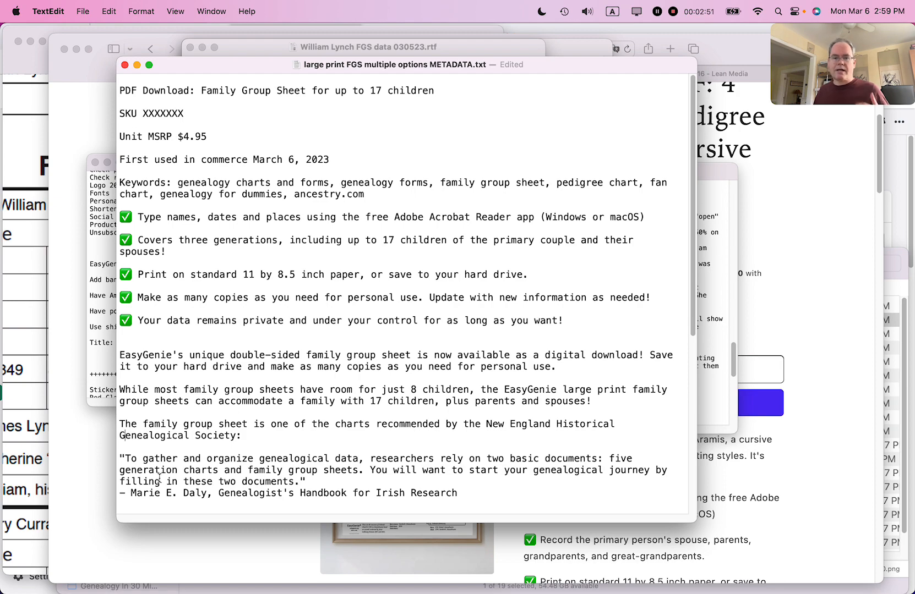
pyautogui.scroll(-5, 309, 355)
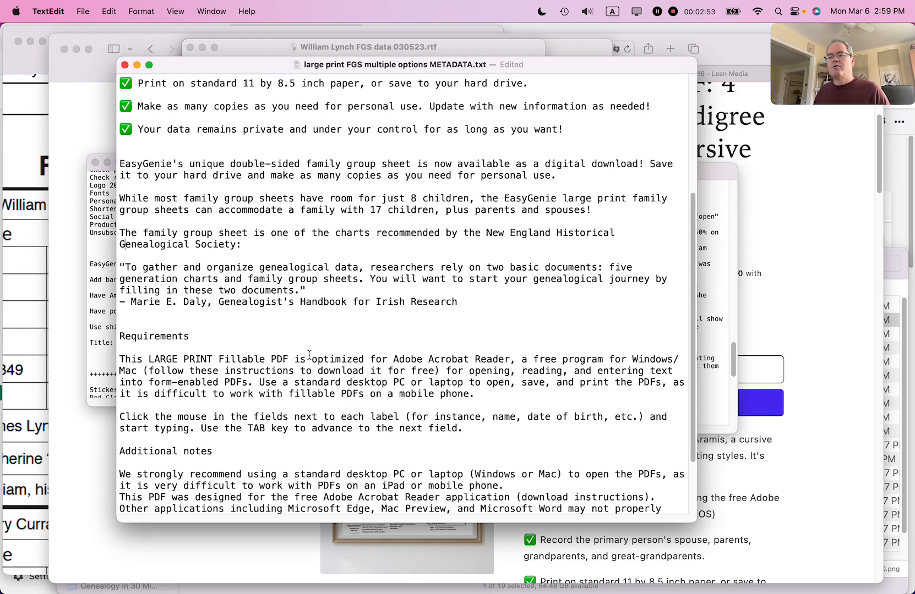
pyautogui.scroll(5, 310, 363)
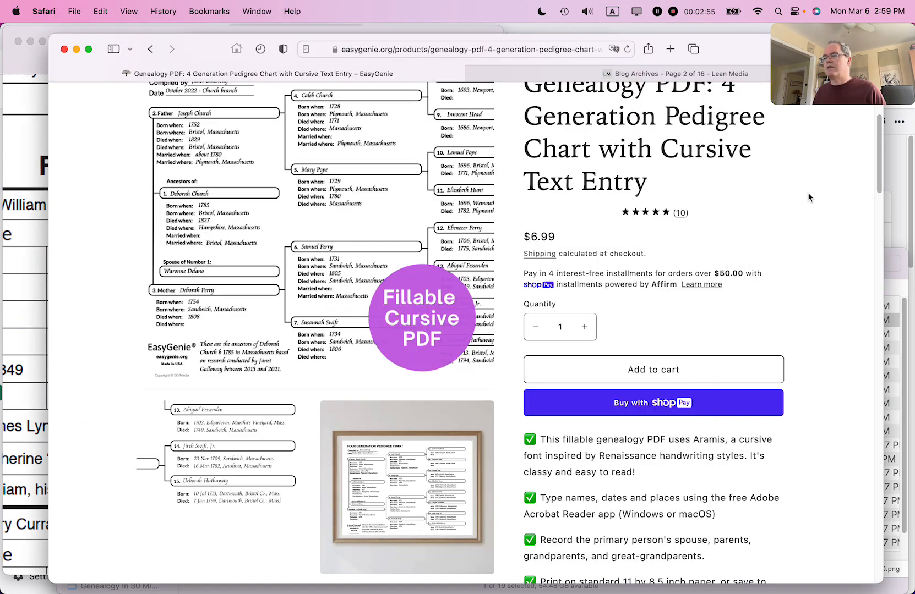
# Step: Switch to the Shopify admin in Firefox and start adding a new product from the product list
pyautogui.click(807, 198)
pyautogui.press('super+Tab')
pyautogui.press('super+Tab')
pyautogui.press('super+Tab')
pyautogui.press('super+Tab')
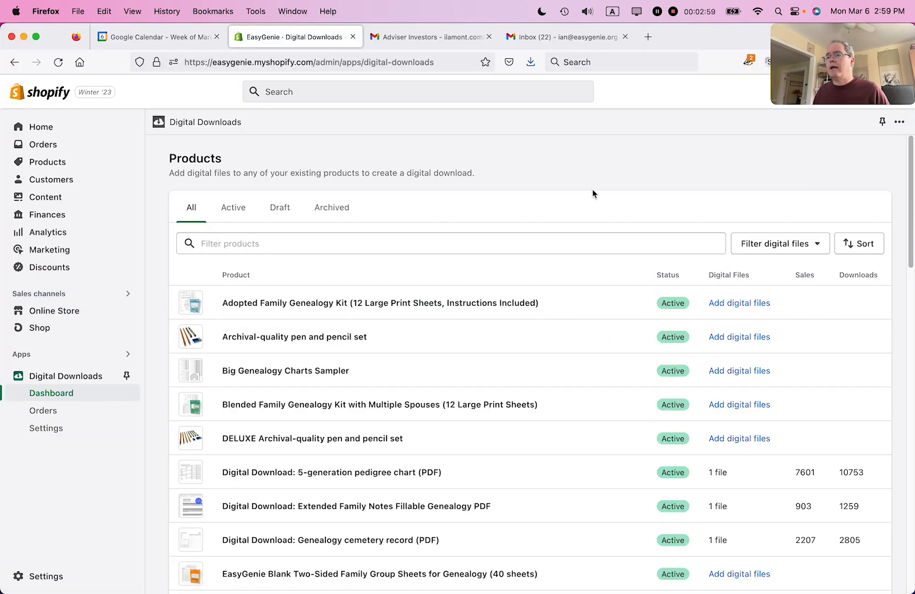
pyautogui.click(34, 171)
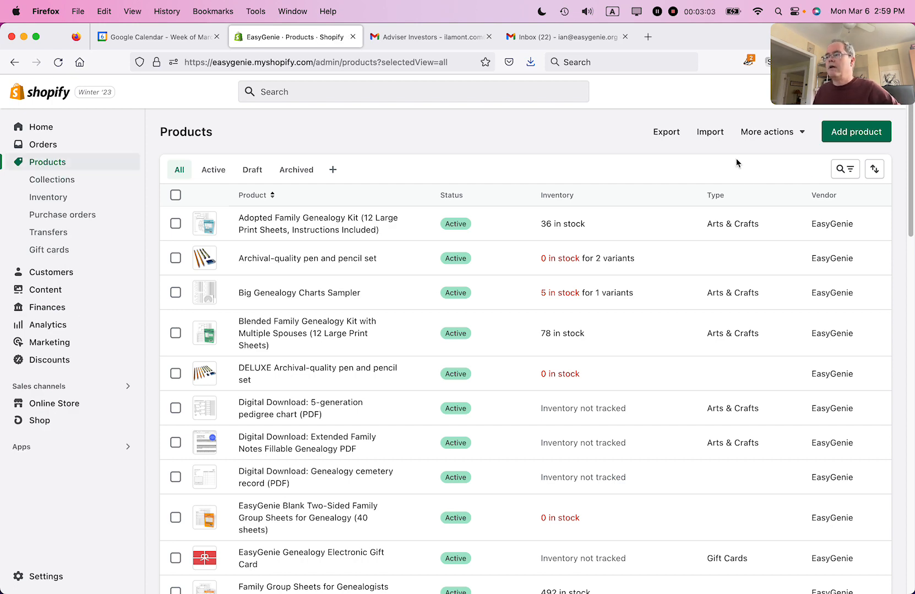
pyautogui.click(848, 136)
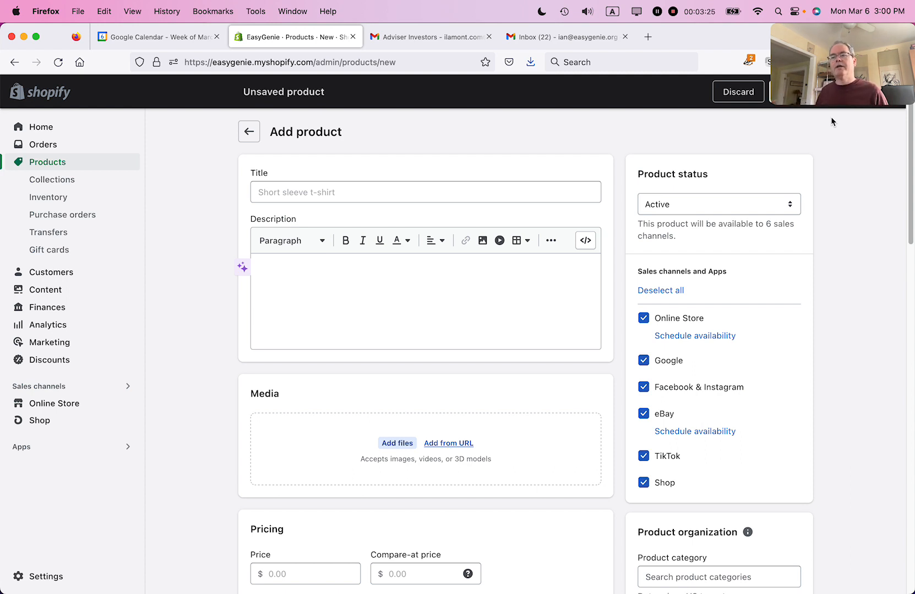
# Step: Copy "PDF Download: Family Group Sheet for up to 17 children" from the metadata file into the new product's title
pyautogui.click(293, 191)
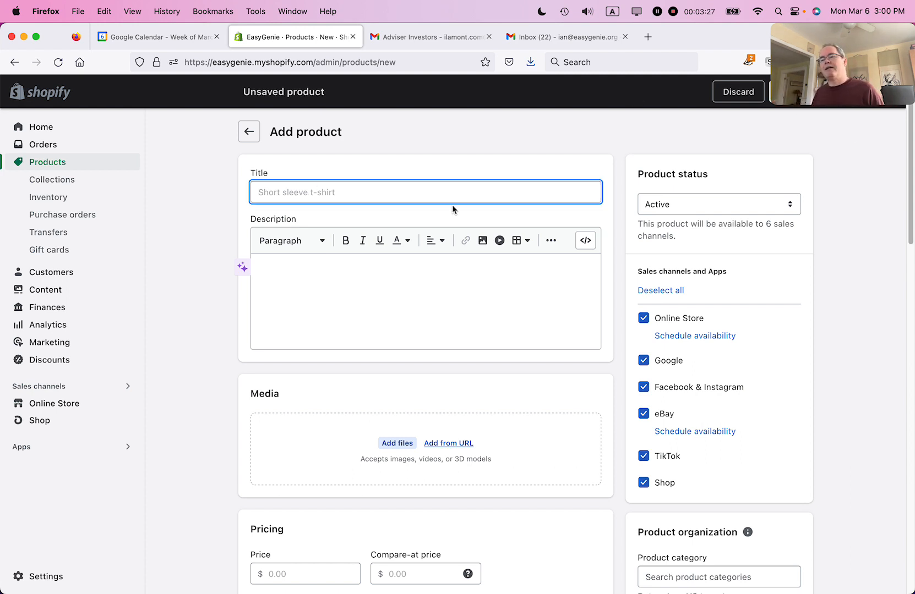
pyautogui.press('super+Tab')
pyautogui.press('super+Tab')
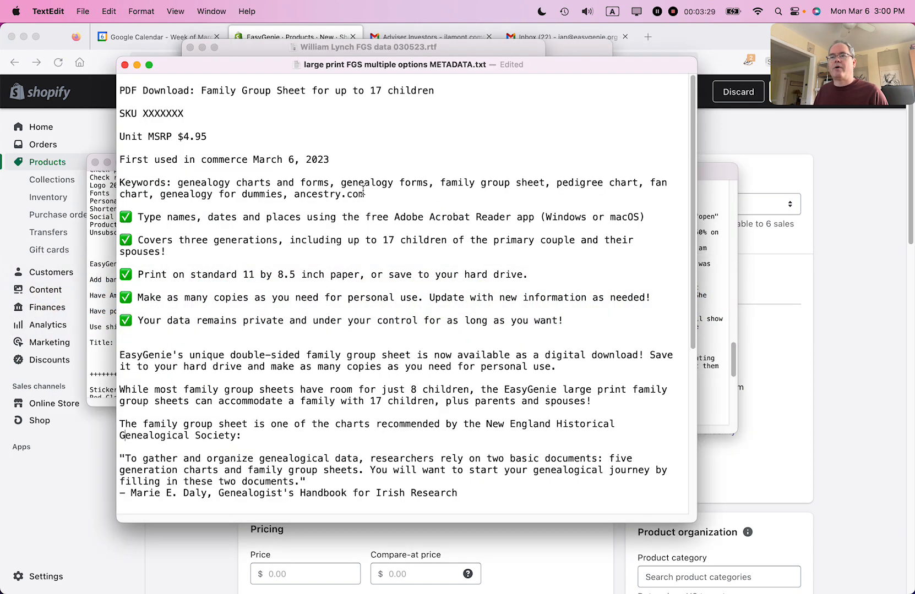
pyautogui.moveTo(242, 92); pyautogui.dragTo(434, 93)
pyautogui.press('super+c')
pyautogui.press('super+Tab')
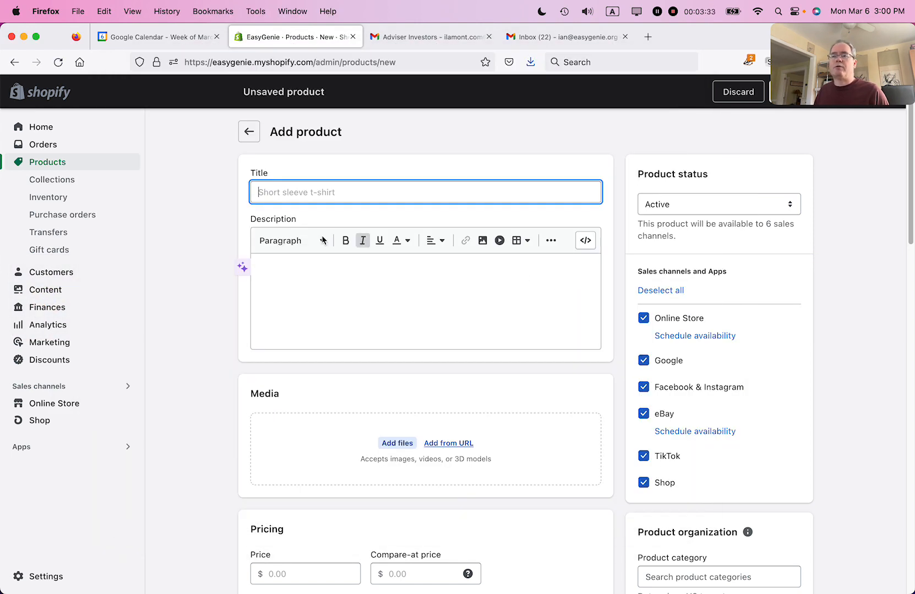
pyautogui.press('super+v')
# Step: Copy the metadata text from "Type names, dates and places" through the end of the file into the product description
pyautogui.click(290, 270)
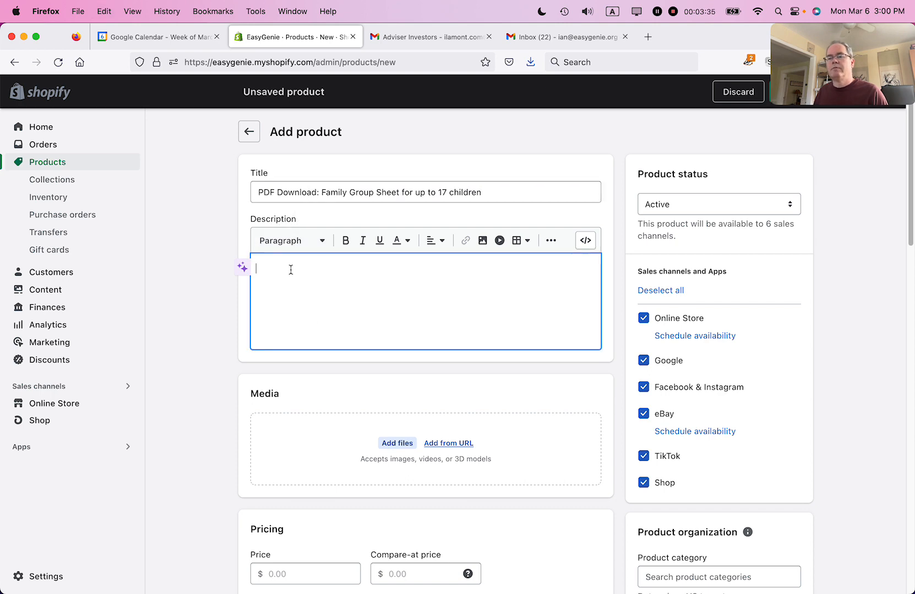
pyautogui.press('super+Tab')
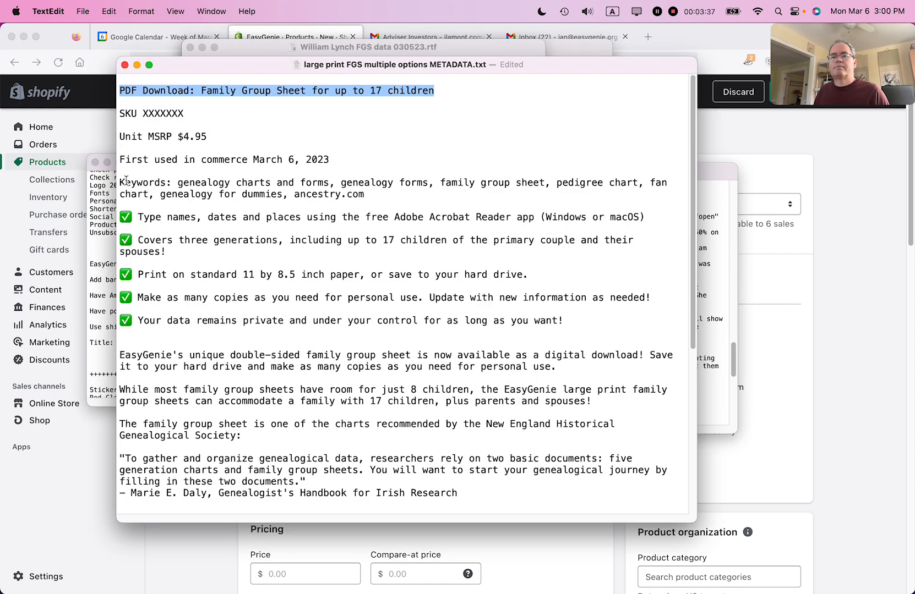
pyautogui.moveTo(121, 217); pyautogui.dragTo(375, 545)
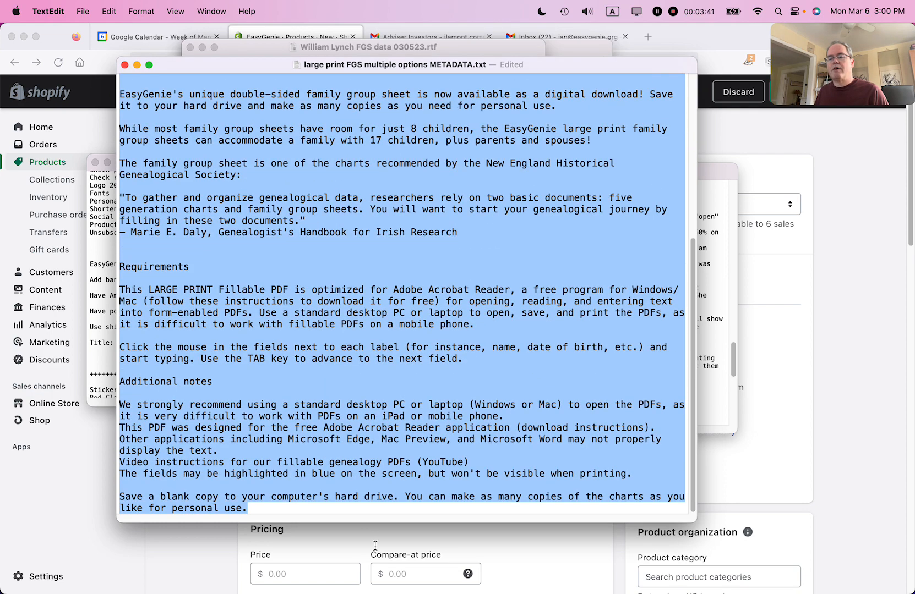
pyautogui.press('super+Tab')
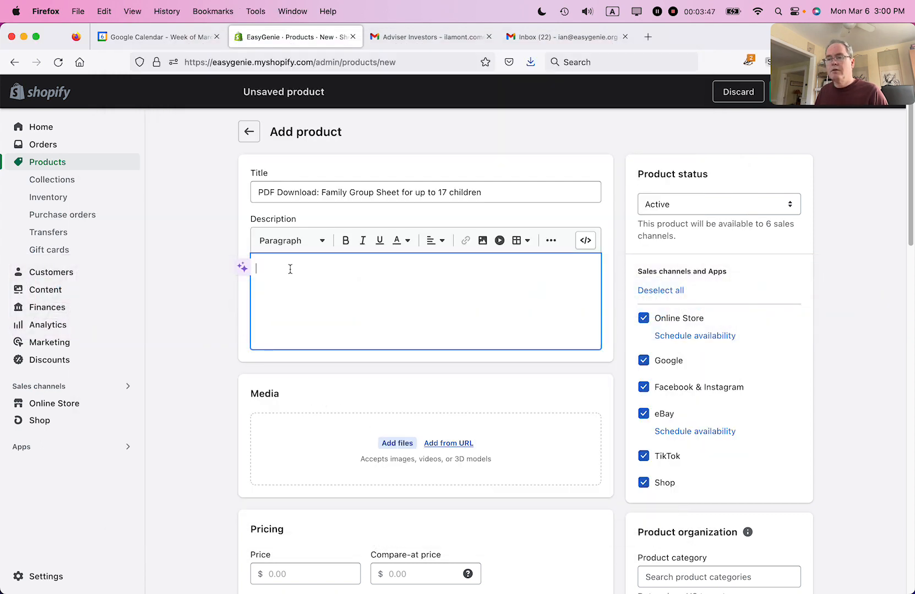
pyautogui.press('super+v')
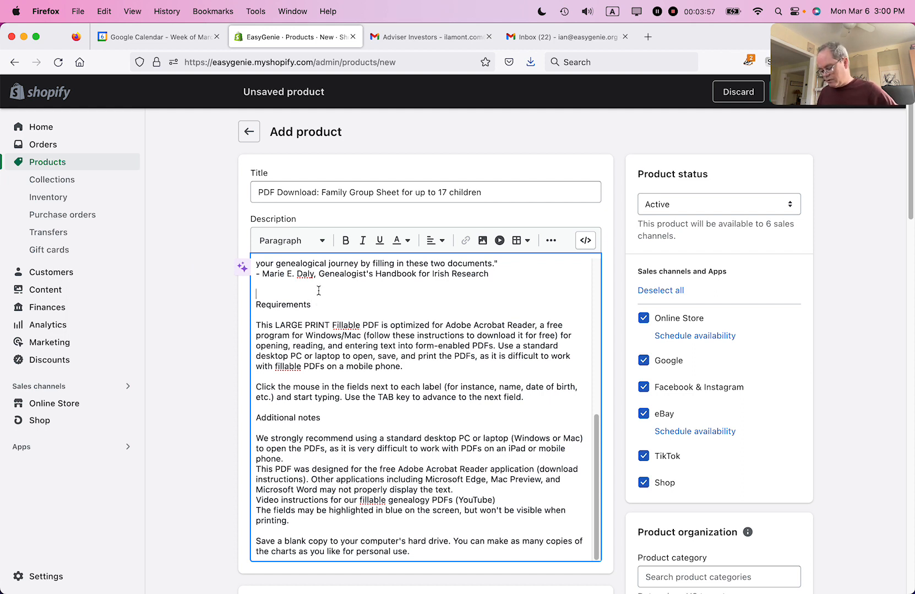
# Step: Delete the extra blank lines above "Requirements" and above the "EasyGenie's unique double-sided family group sheet" paragraph in the description
pyautogui.press('BackSpace')
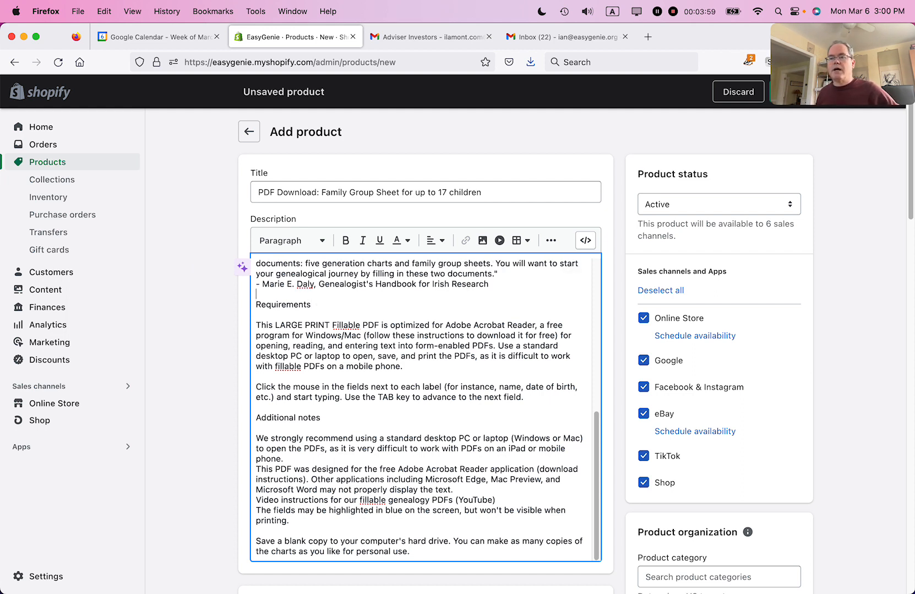
pyautogui.press('Up')
pyautogui.press('Up')
pyautogui.press('Up')
pyautogui.press('Up')
pyautogui.press('Up')
pyautogui.press('Up')
pyautogui.press('Up')
pyautogui.press('Up')
pyautogui.press('Up')
pyautogui.press('Up')
pyautogui.press('Up')
pyautogui.press('Up')
pyautogui.press('Up')
pyautogui.press('Up')
pyautogui.press('Up')
pyautogui.press('Up')
pyautogui.press('Up')
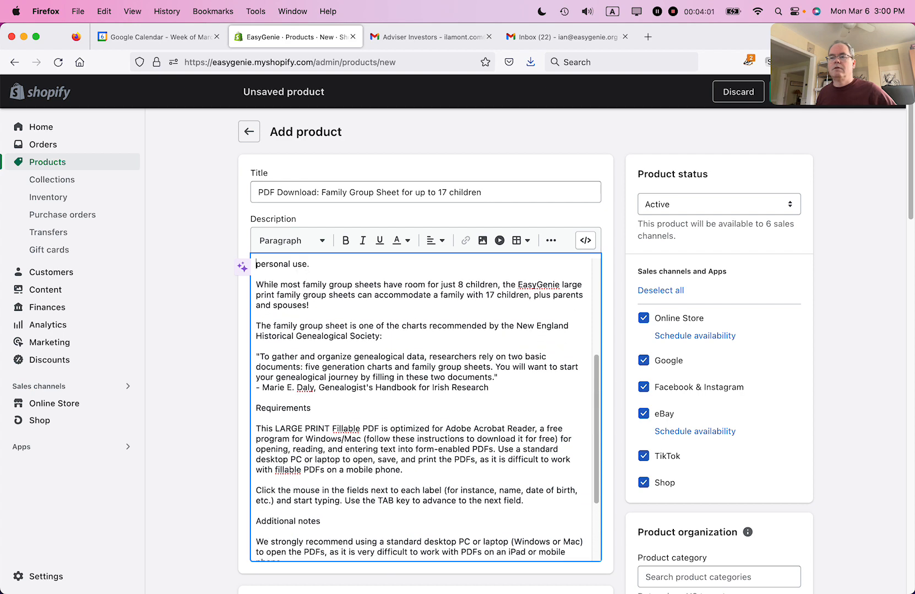
pyautogui.press('Up')
pyautogui.press('Up')
pyautogui.press('Up')
pyautogui.press('Up')
pyautogui.press('Up')
pyautogui.press('Up')
pyautogui.press('Up')
pyautogui.press('Up')
pyautogui.press('Up')
pyautogui.press('Up')
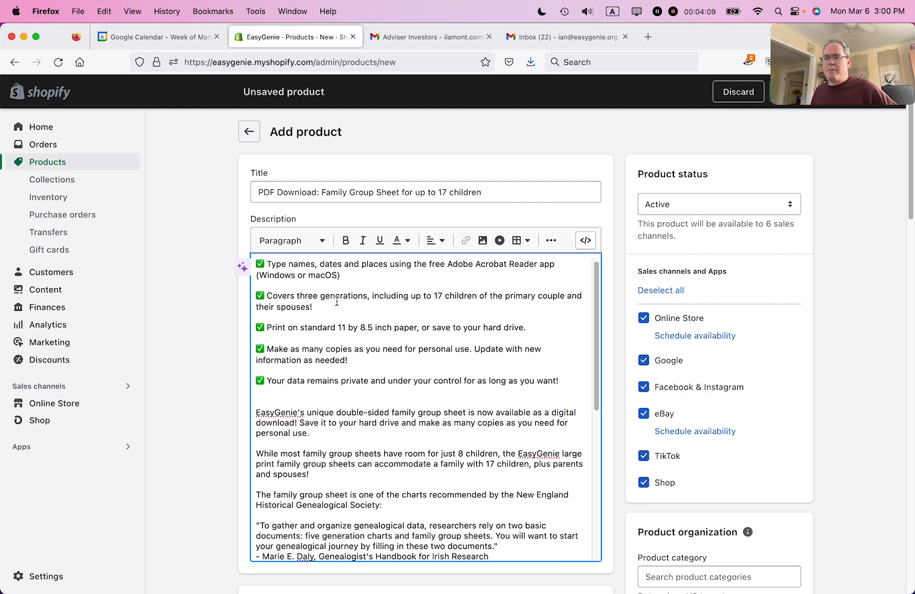
pyautogui.click(305, 394)
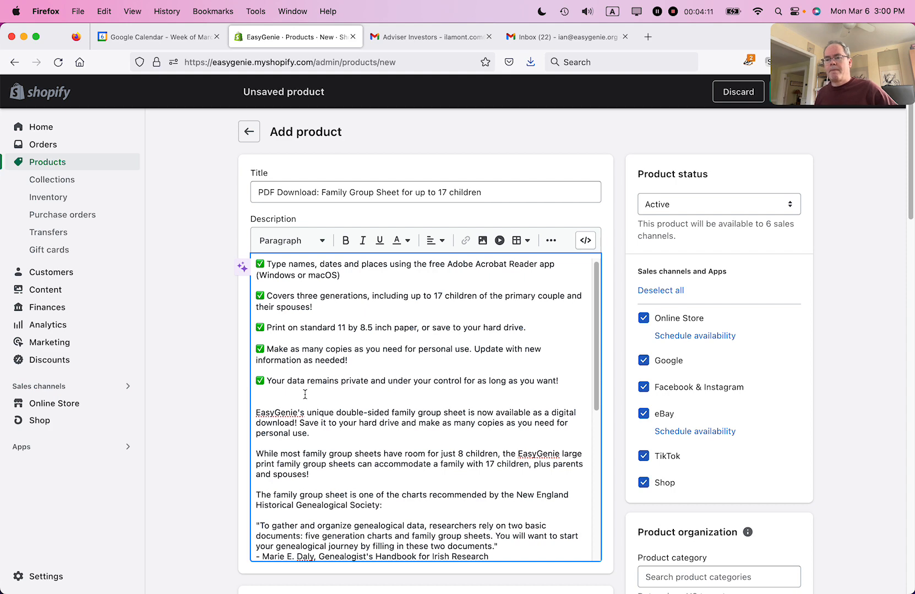
pyautogui.press('BackSpace')
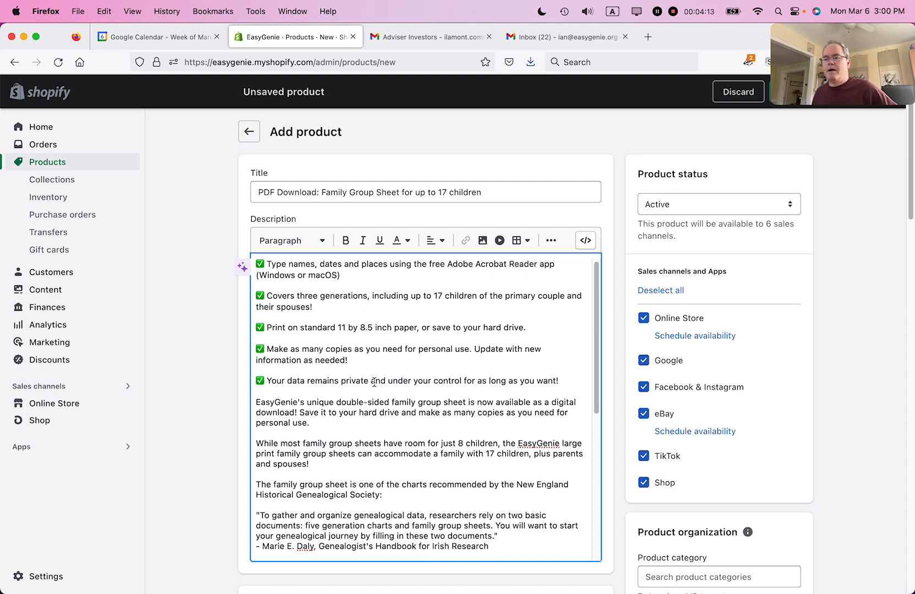
pyautogui.scroll(-2, 373, 380)
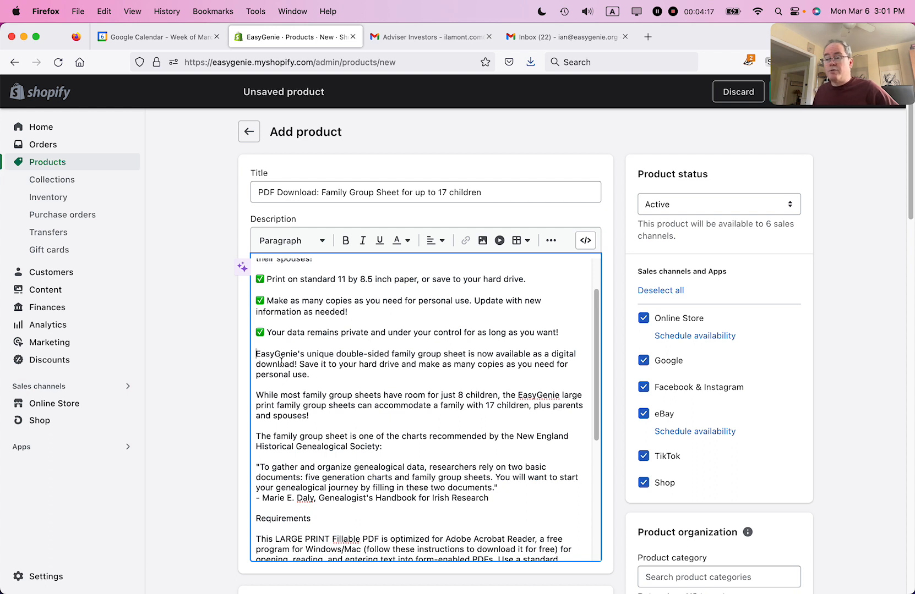
# Step: Make the sentence "EasyGenie's unique double-sided family group sheet is now available as a digital download!" bold in the description
pyautogui.moveTo(256, 355); pyautogui.dragTo(298, 364)
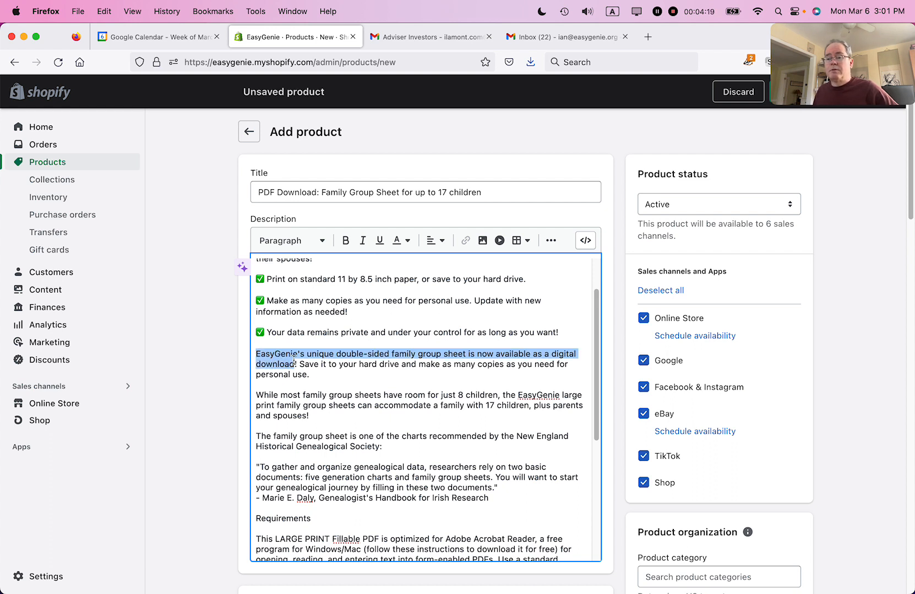
pyautogui.click(346, 240)
pyautogui.click(391, 392)
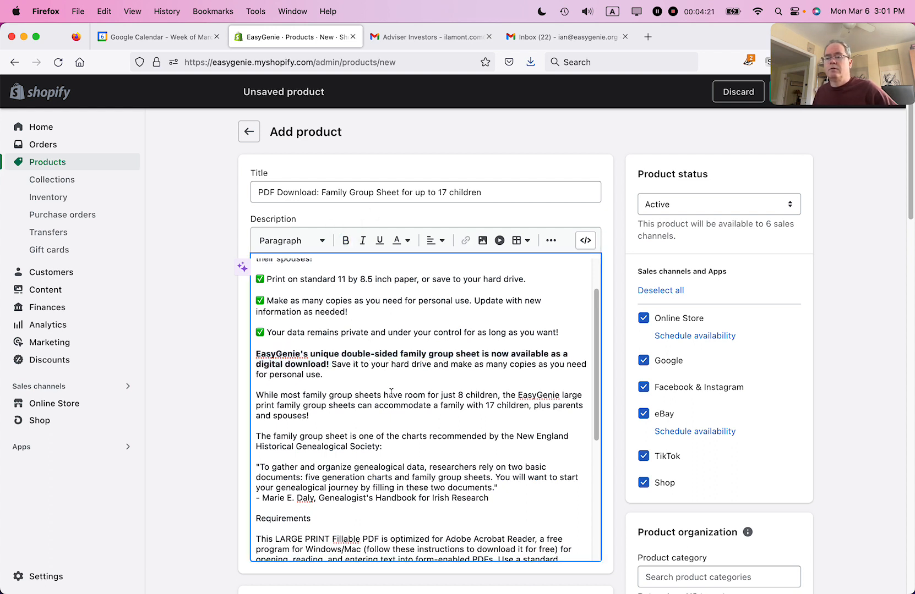
# Step: Try to format the "Requirements" line in the description as Heading 2
pyautogui.scroll(-5, 391, 392)
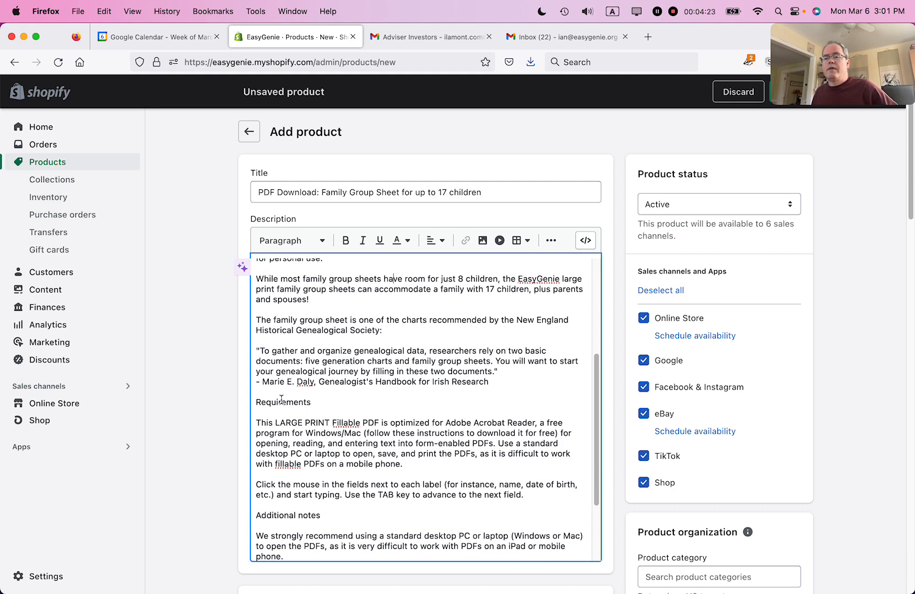
pyautogui.click(285, 402)
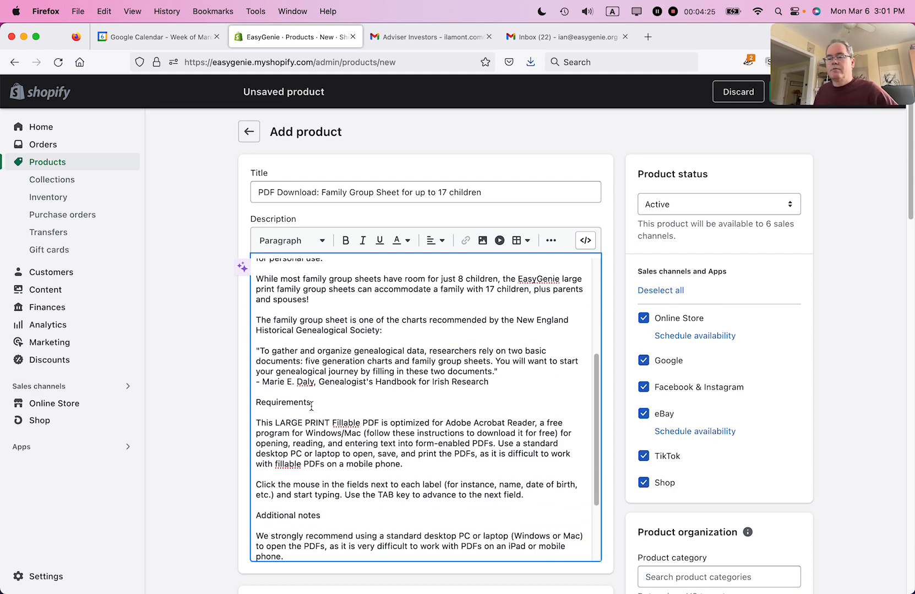
pyautogui.click(323, 246)
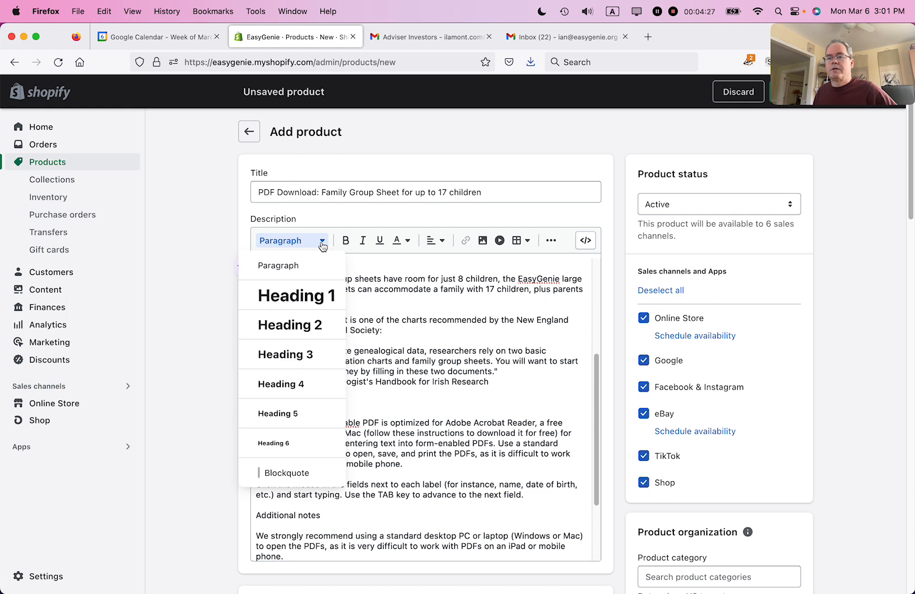
pyautogui.click(316, 336)
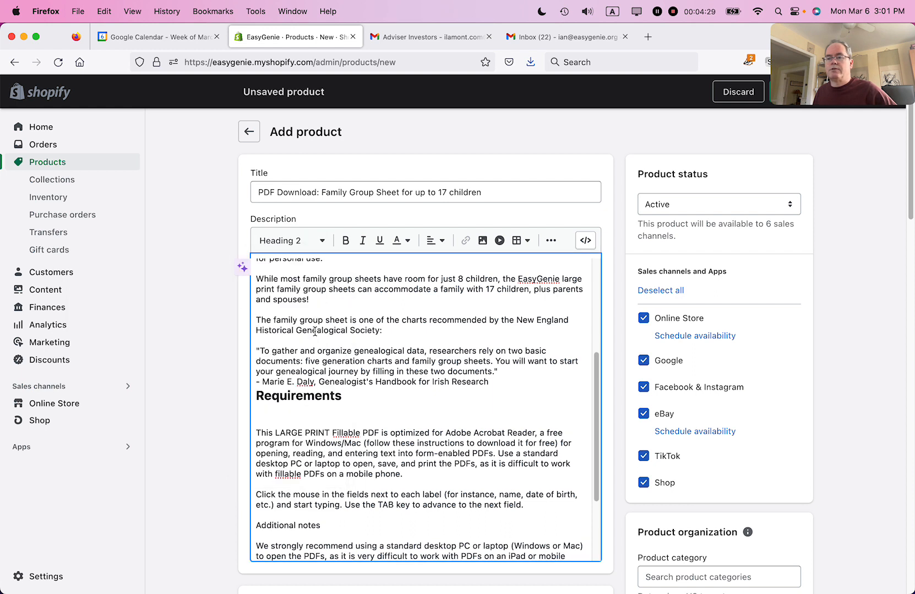
# Step: Delete the blank lines around "Requirements" and place it in its own paragraph below the Genealogist's Handbook attribution
pyautogui.write('0')
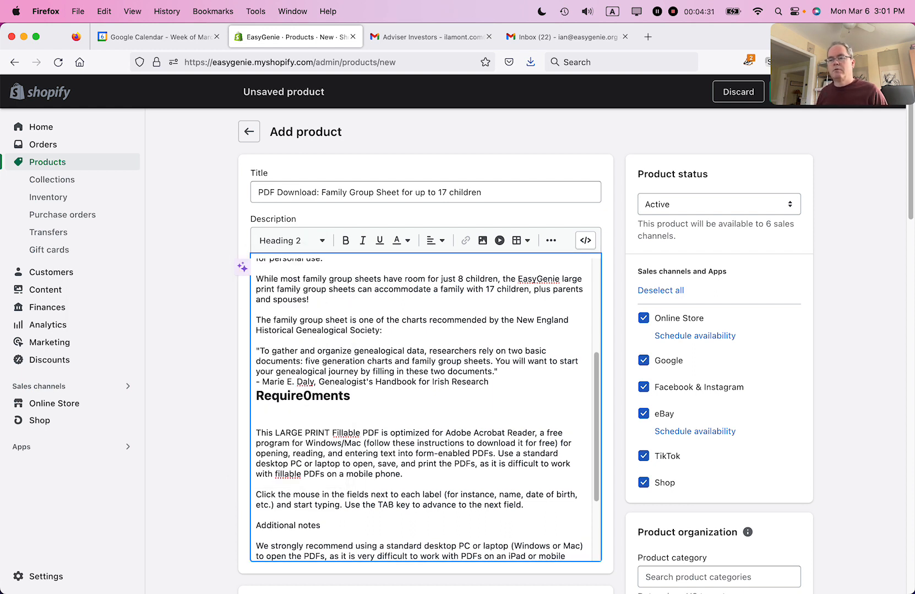
pyautogui.press('BackSpace')
pyautogui.press('Left')
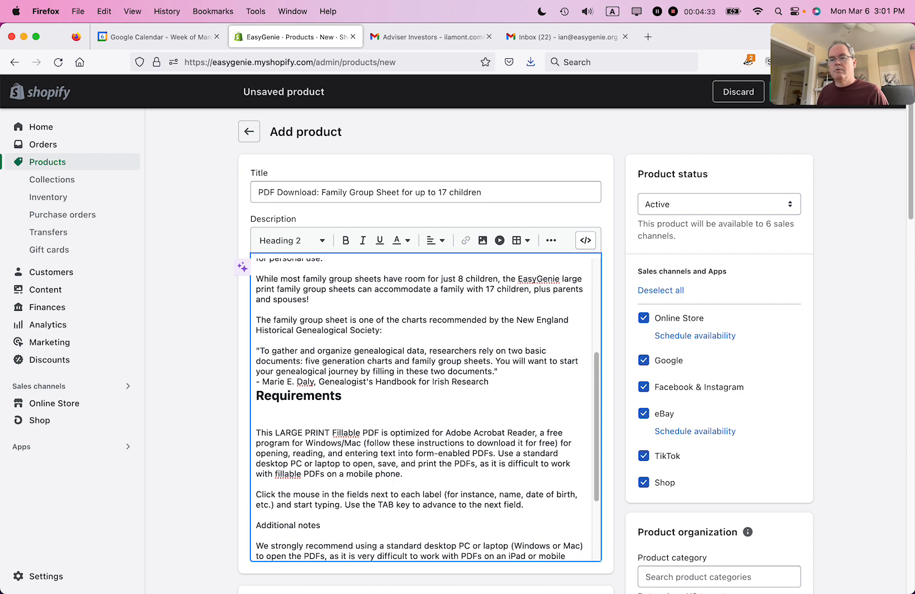
pyautogui.press('Left')
pyautogui.press('Return')
pyautogui.press('BackSpace')
pyautogui.press('BackSpace')
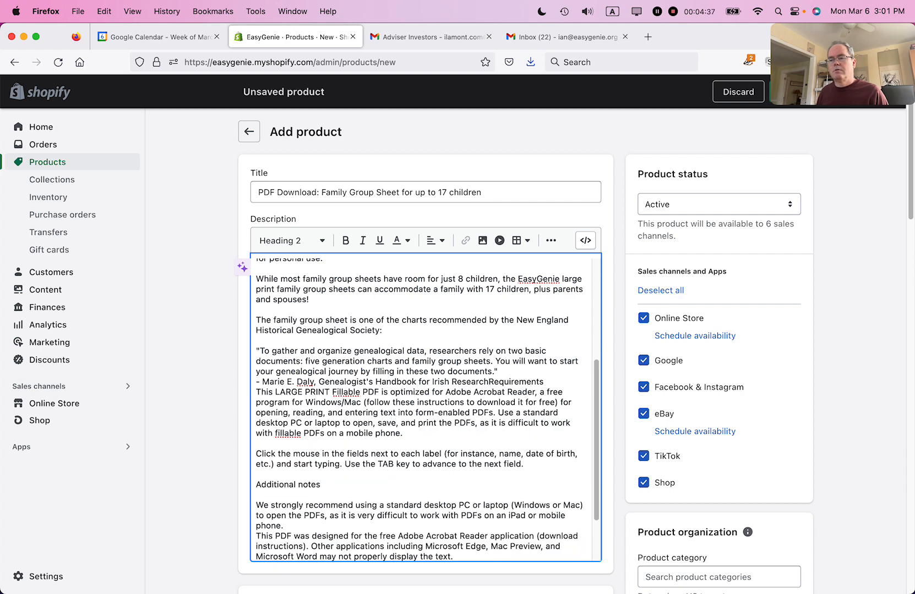
pyautogui.press('Return')
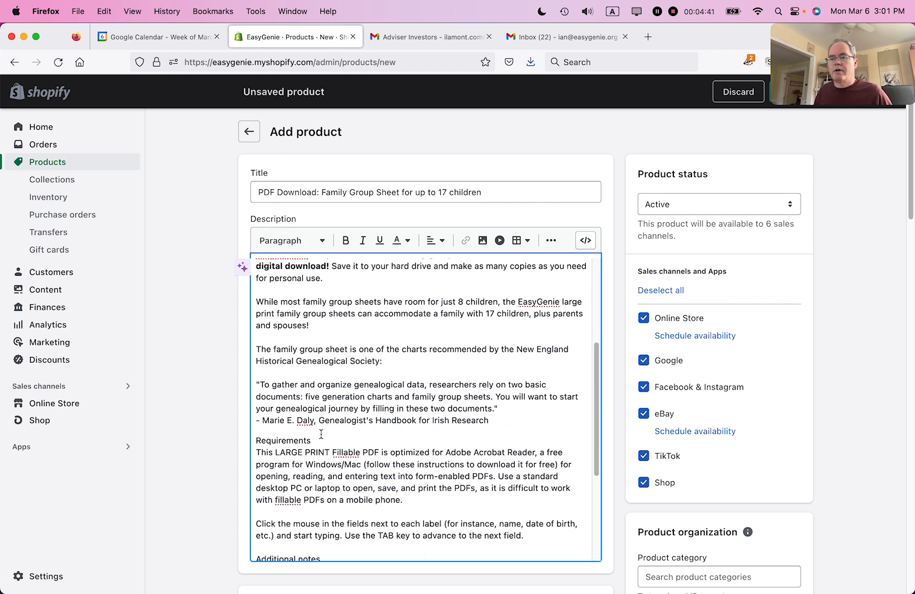
# Step: Apply Heading 2 to "Requirements" and split the text starting with "This LARGE PRINT Fillable PDF" into a separate block
pyautogui.doubleClick(292, 441)
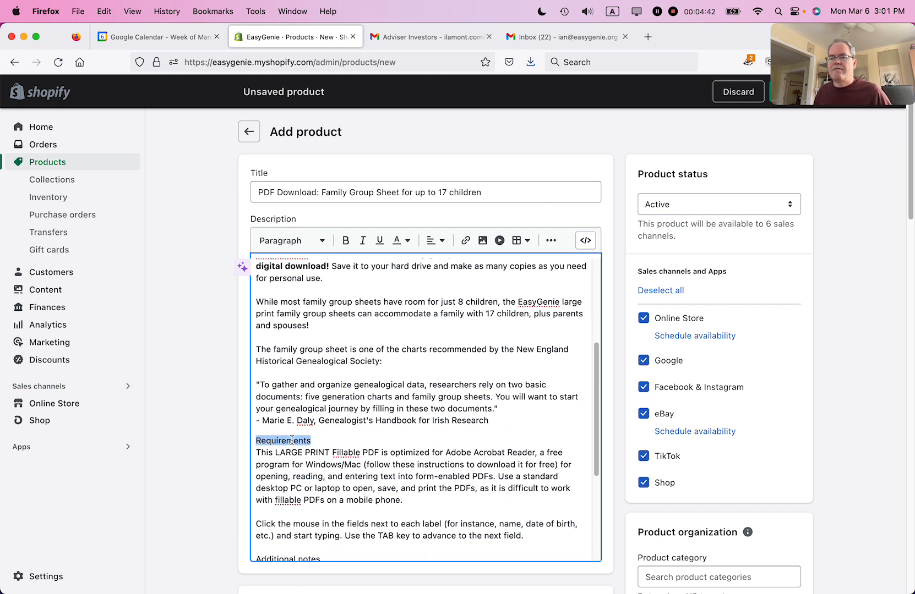
pyautogui.click(325, 240)
pyautogui.click(303, 324)
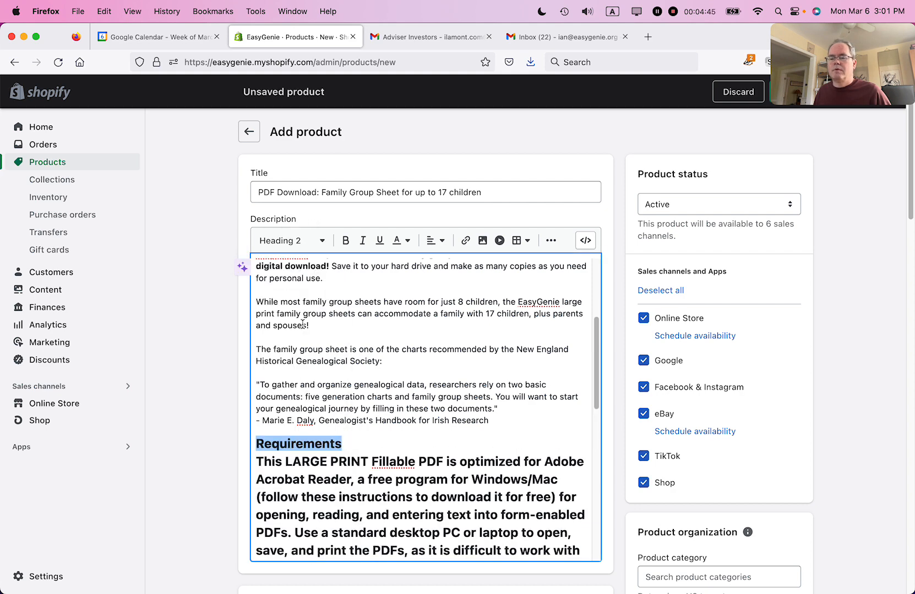
pyautogui.click(363, 445)
pyautogui.press('Delete')
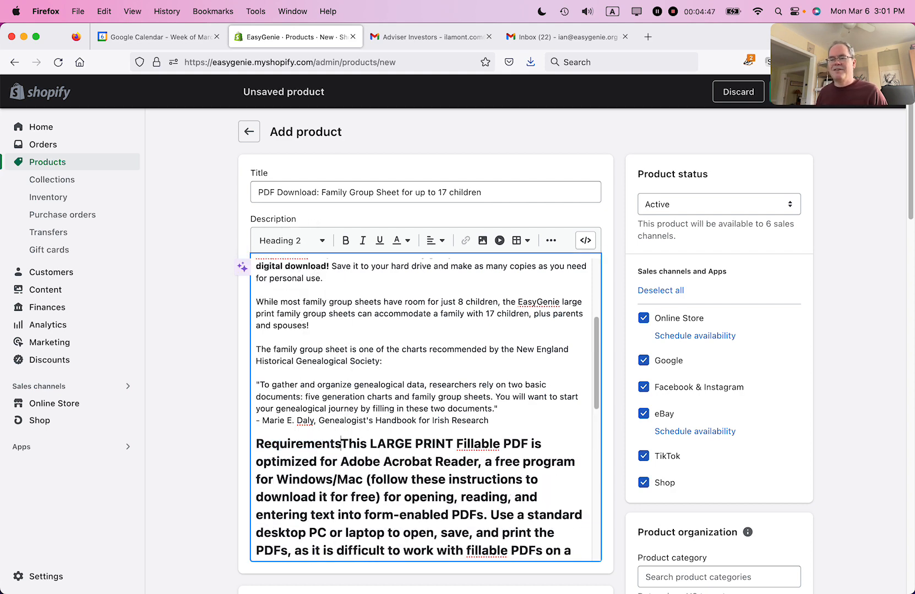
pyautogui.press('Return')
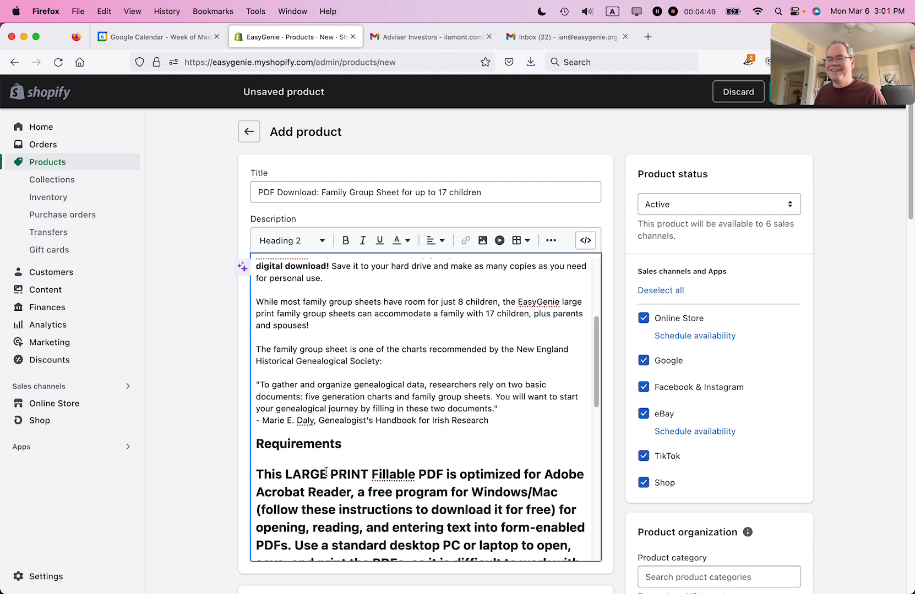
# Step: Set all description text from "This LARGE PRINT Fillable PDF" through the end back to the Paragraph style
pyautogui.scroll(-2, 410, 457)
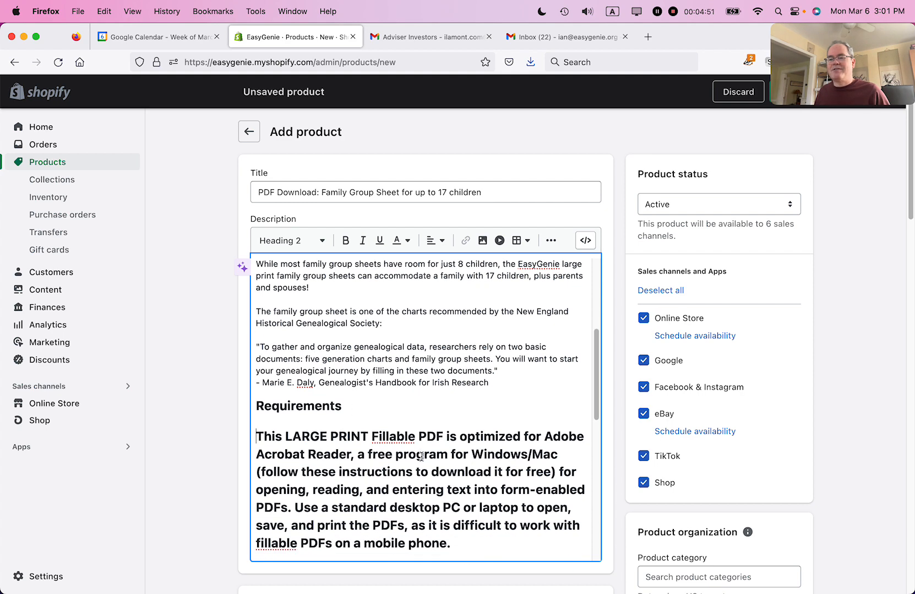
pyautogui.doubleClick(366, 448)
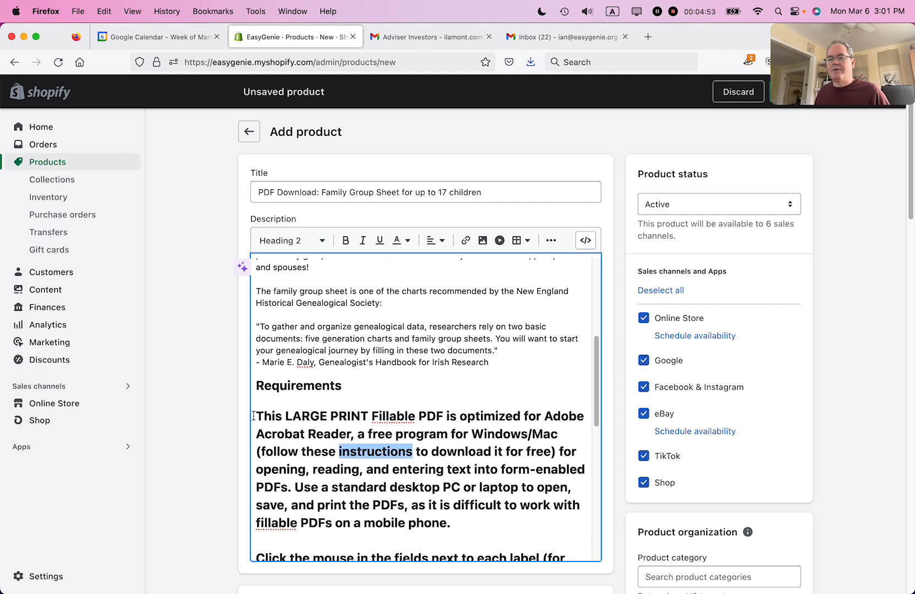
pyautogui.moveTo(254, 416); pyautogui.dragTo(309, 204)
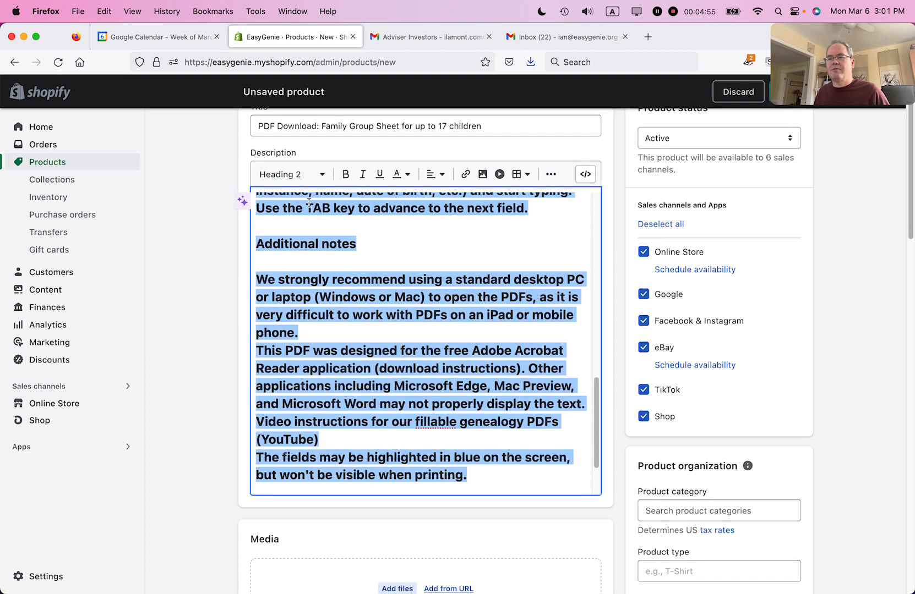
pyautogui.click(322, 176)
pyautogui.click(309, 202)
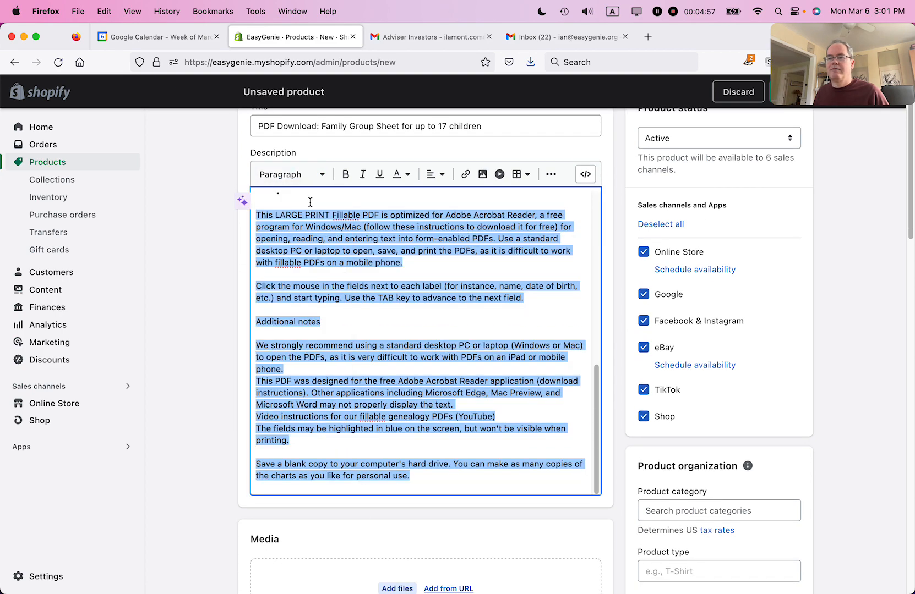
pyautogui.click(413, 287)
pyautogui.scroll(3, 413, 288)
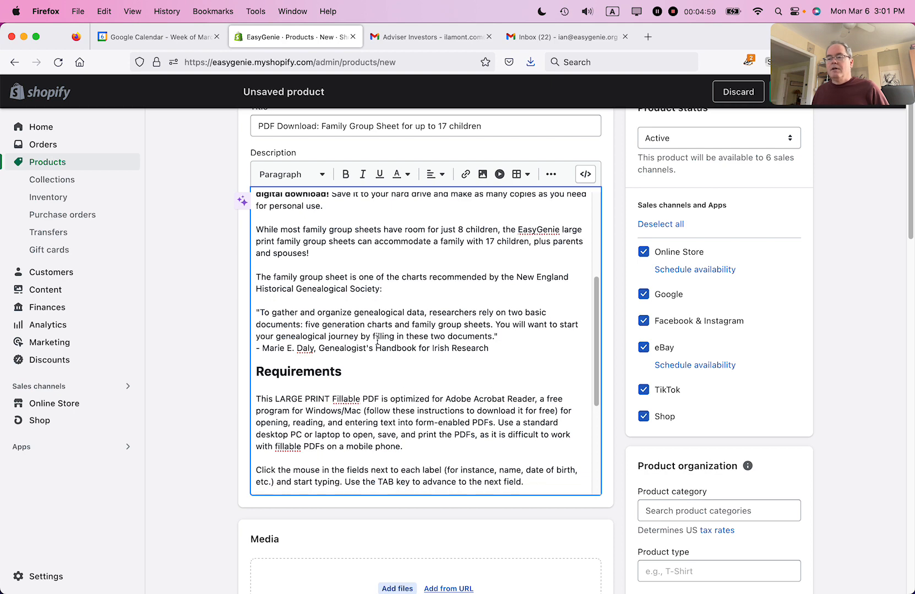
# Step: Remove the blank lines around "Additional notes" and make it a separate paragraph between the TAB key instructions and "We strongly recommend"
pyautogui.scroll(-3, 378, 341)
pyautogui.scroll(-4, 377, 340)
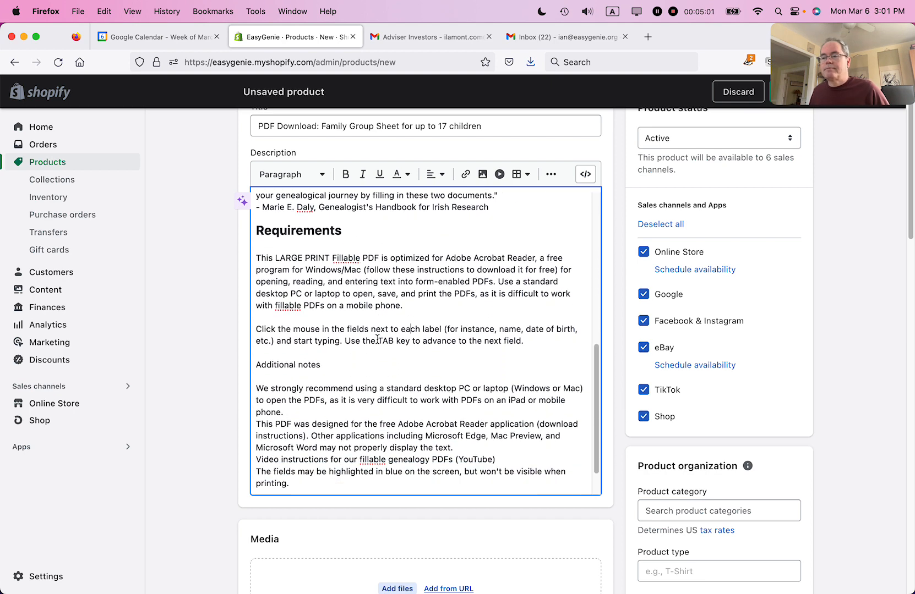
pyautogui.click(271, 334)
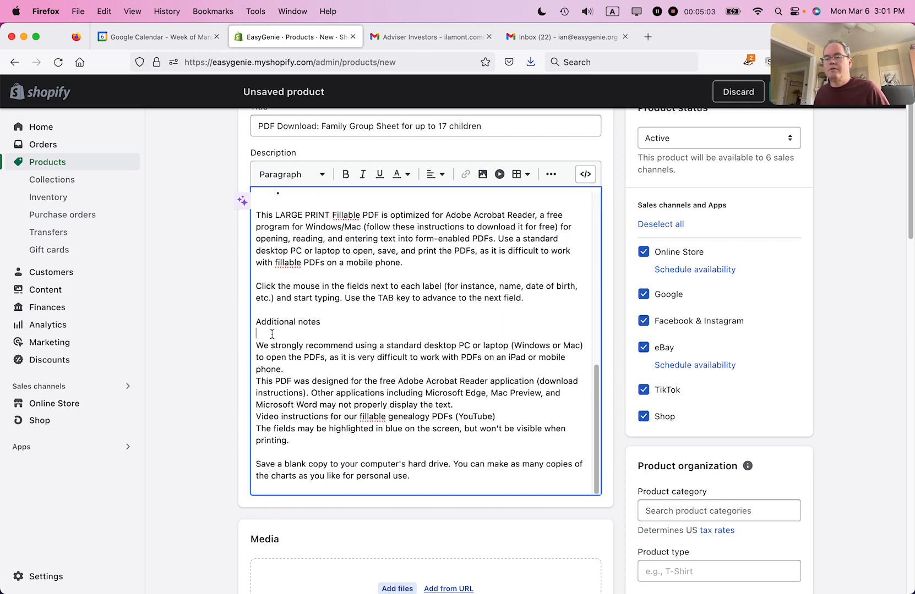
pyautogui.press('Down')
pyautogui.press('BackSpace')
pyautogui.press('BackSpace')
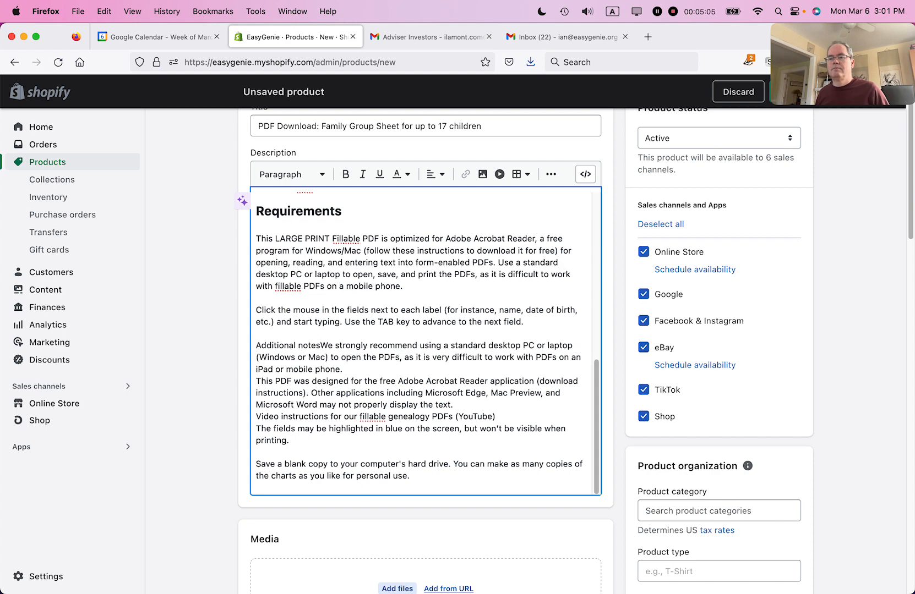
pyautogui.press('Return')
pyautogui.press('BackSpace')
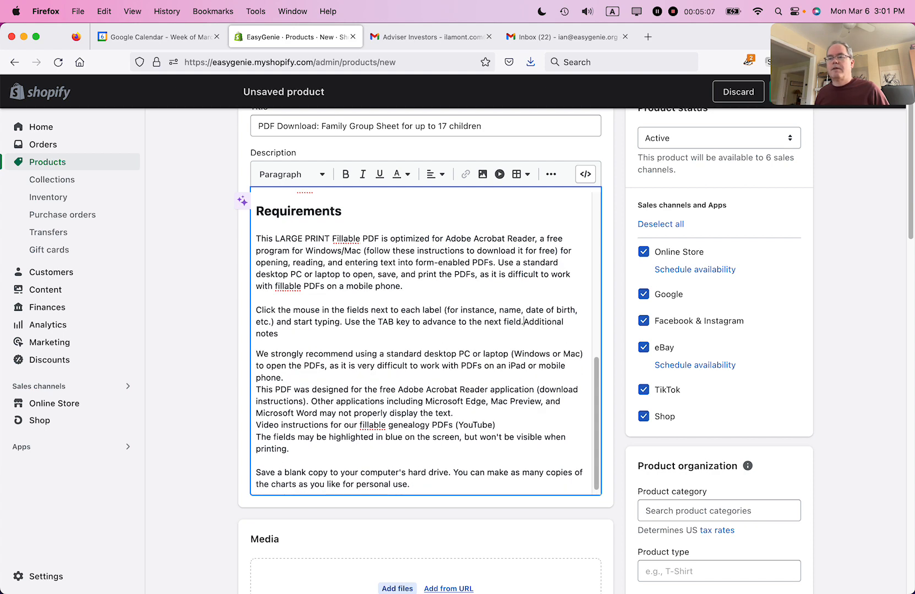
pyautogui.press('Return')
# Step: Format the "Additional notes" line as Heading 2
pyautogui.doubleClick(272, 343)
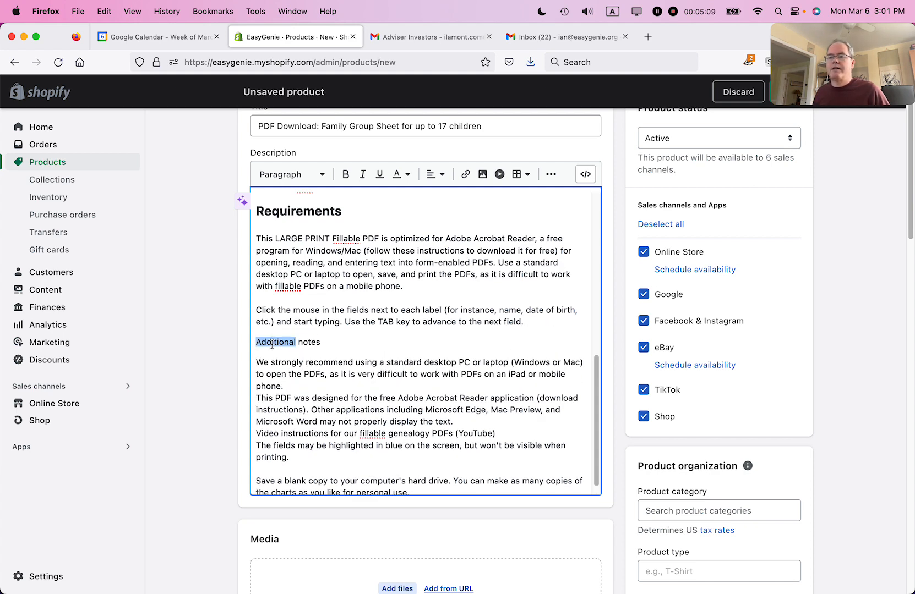
pyautogui.moveTo(272, 342); pyautogui.dragTo(320, 342)
pyautogui.click(323, 175)
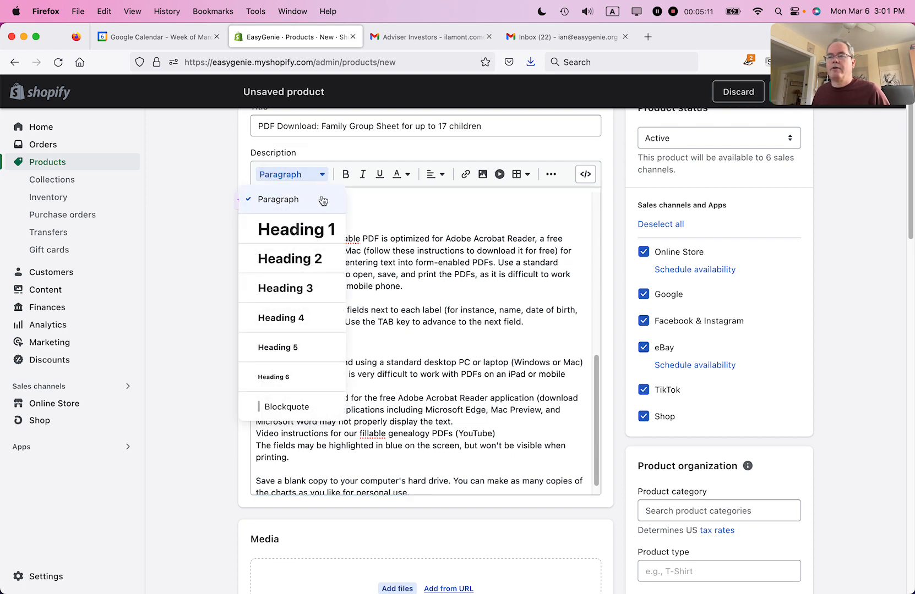
pyautogui.click(250, 259)
# Step: Start new paragraphs at "This PDF was designed", "Video instructions for our fillable genealogy PDFs" and "The fields may be highlighted" under Additional notes
pyautogui.click(413, 373)
pyautogui.scroll(-1, 402, 359)
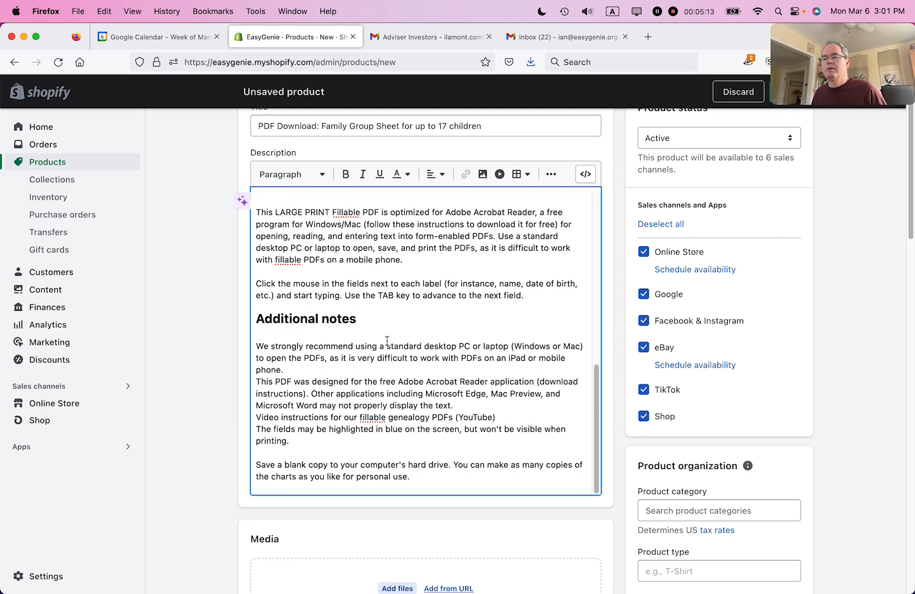
pyautogui.press('Right')
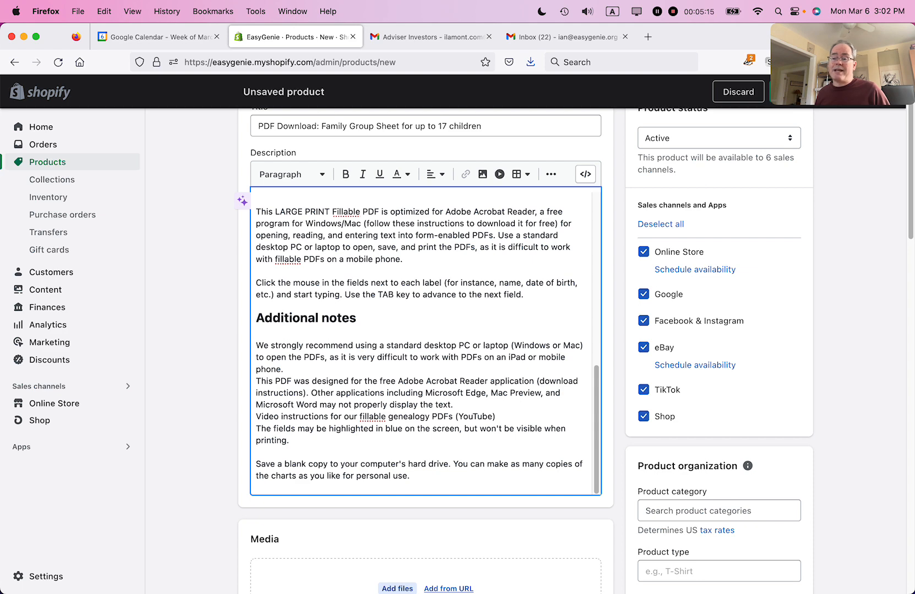
pyautogui.press('Return')
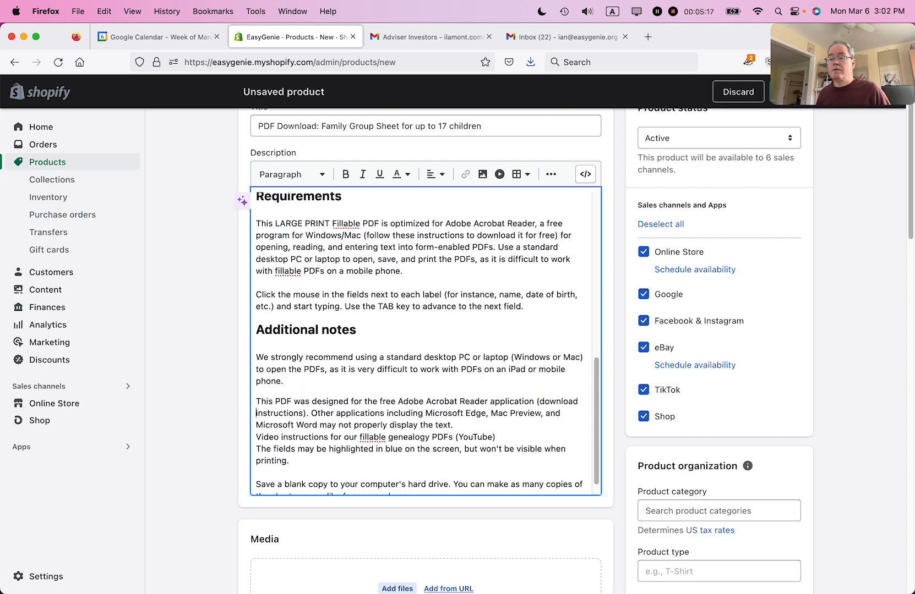
pyautogui.press('Down')
pyautogui.press('BackSpace')
pyautogui.press('Return')
pyautogui.press('Down')
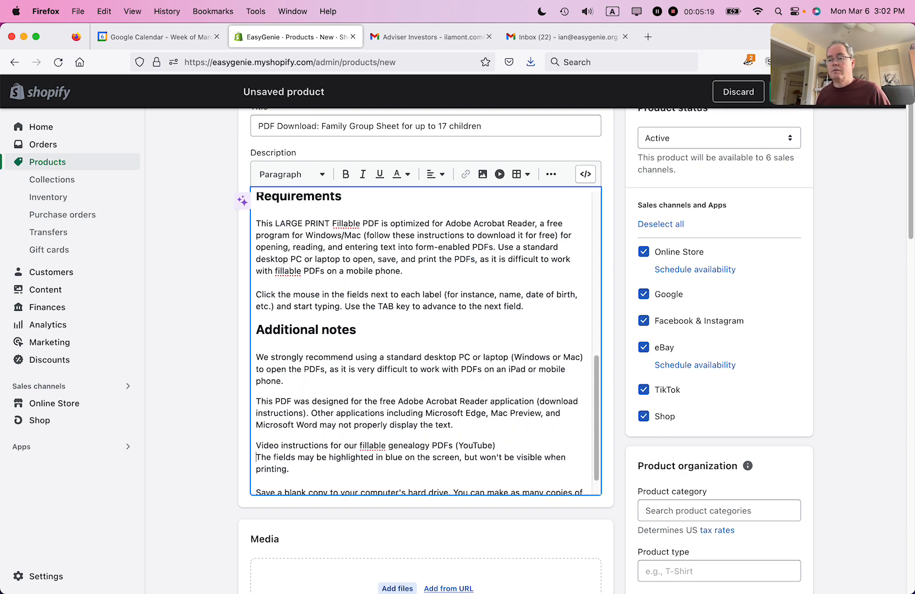
pyautogui.press('BackSpace')
pyautogui.press('Return')
# Step: Remove the blank line above "Save a blank copy to your computer's hard drive" and make that text its own paragraph
pyautogui.press('Down')
pyautogui.press('Down')
pyautogui.press('Down')
pyautogui.press('Down')
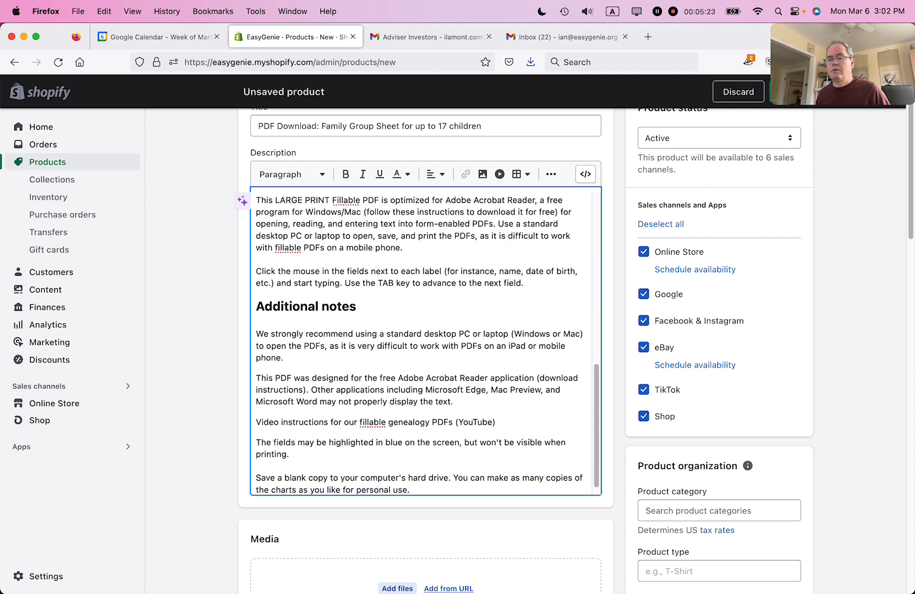
pyautogui.press('BackSpace')
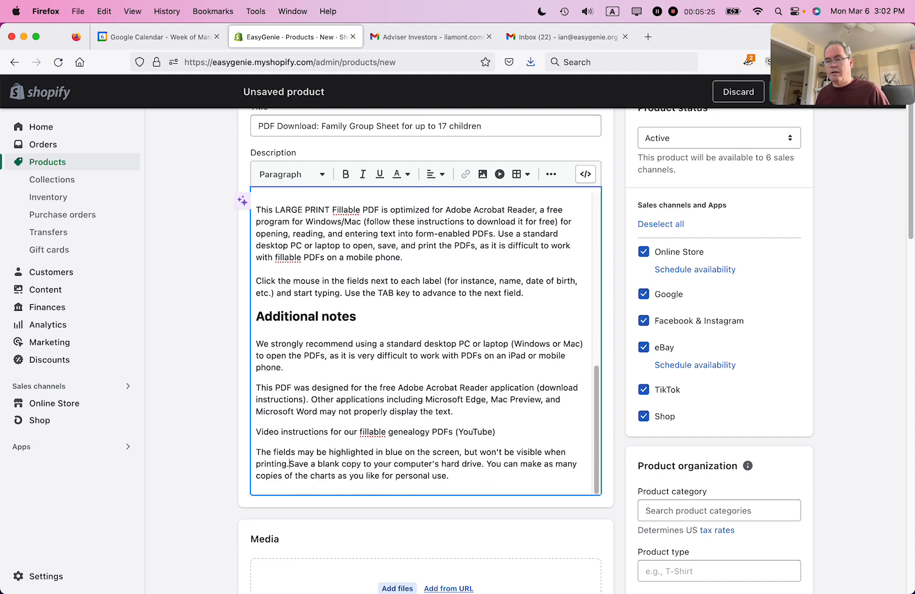
pyautogui.press('Return')
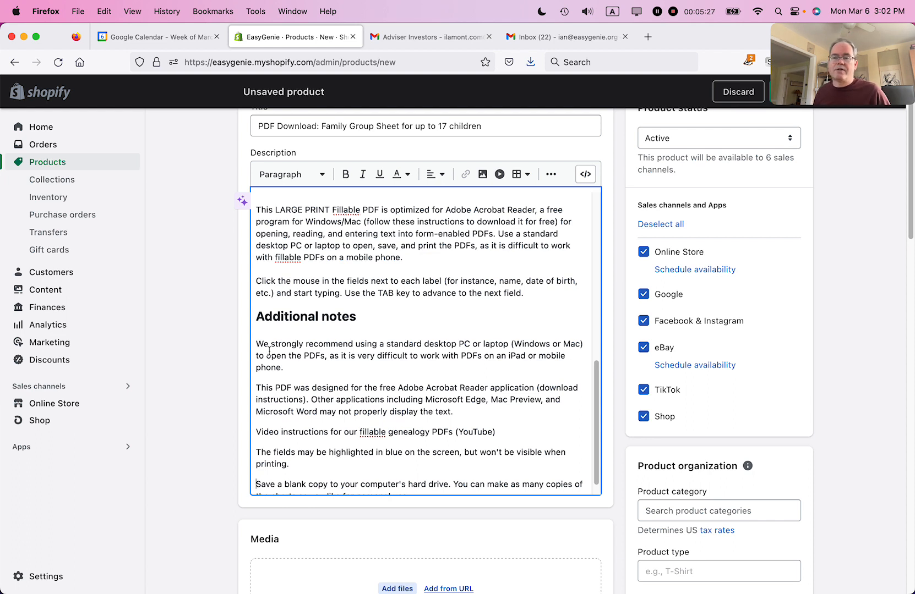
# Step: Turn the four paragraphs from "We strongly recommend" to "The fields may be highlighted" under Additional notes into a bulleted list
pyautogui.moveTo(332, 357); pyautogui.dragTo(328, 458)
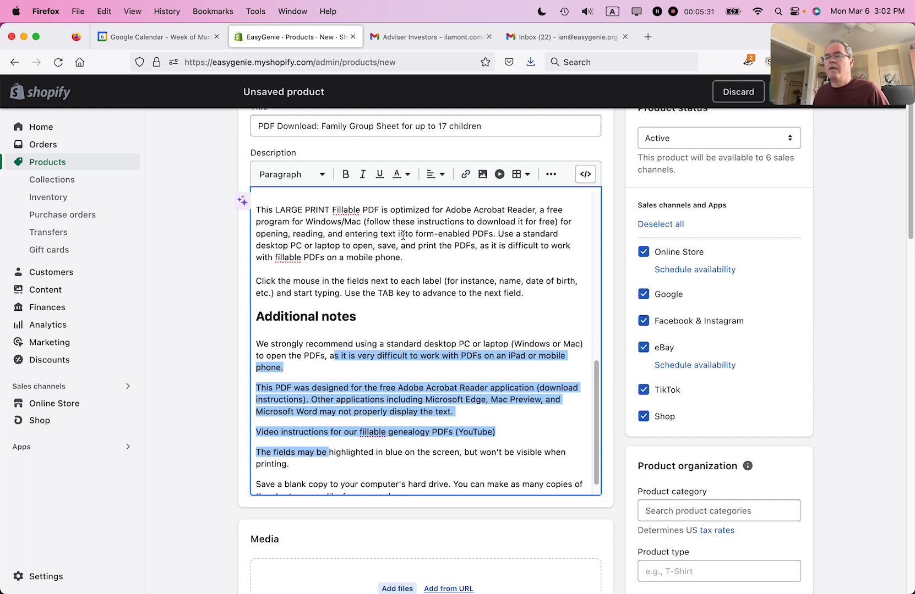
pyautogui.click(551, 174)
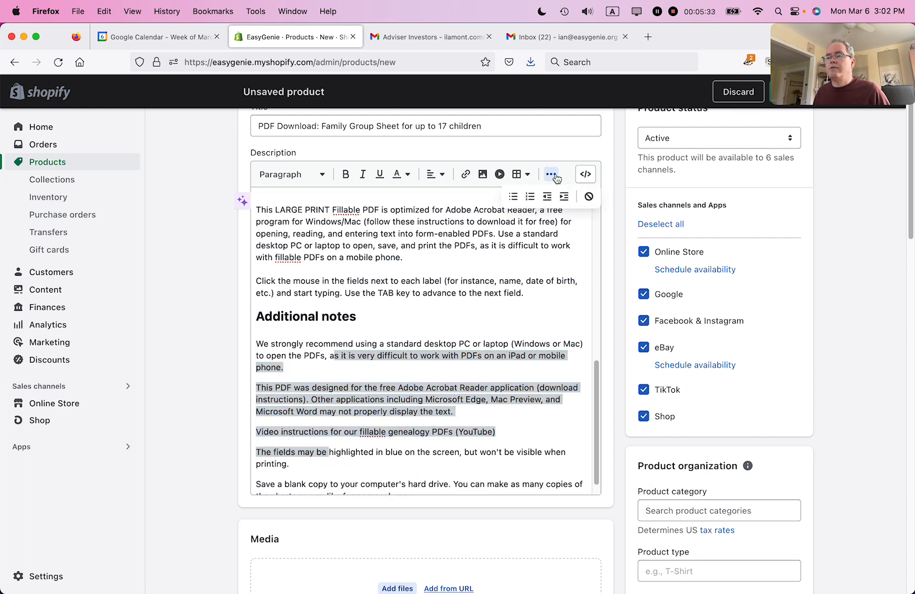
pyautogui.click(515, 199)
pyautogui.click(391, 376)
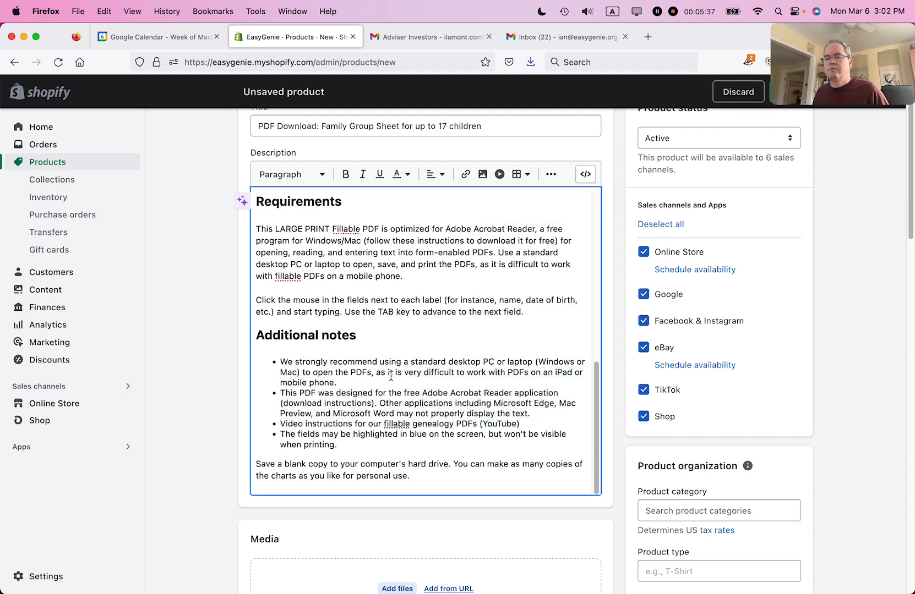
# Step: Review the description from Additional notes back up to its beginning, checking the "follow these instructions to download it for free" text under Requirements
pyautogui.scroll(5, 391, 373)
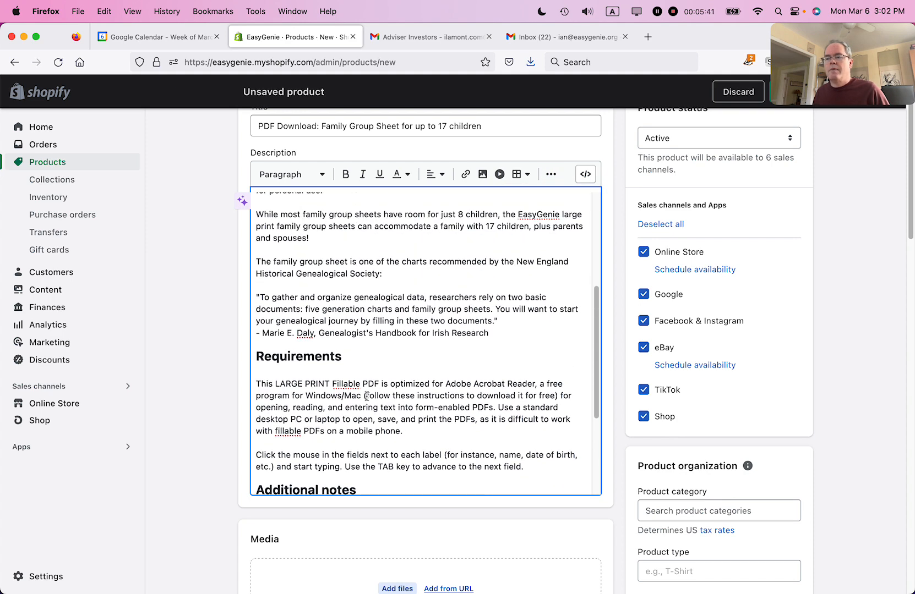
pyautogui.moveTo(367, 396); pyautogui.dragTo(556, 396)
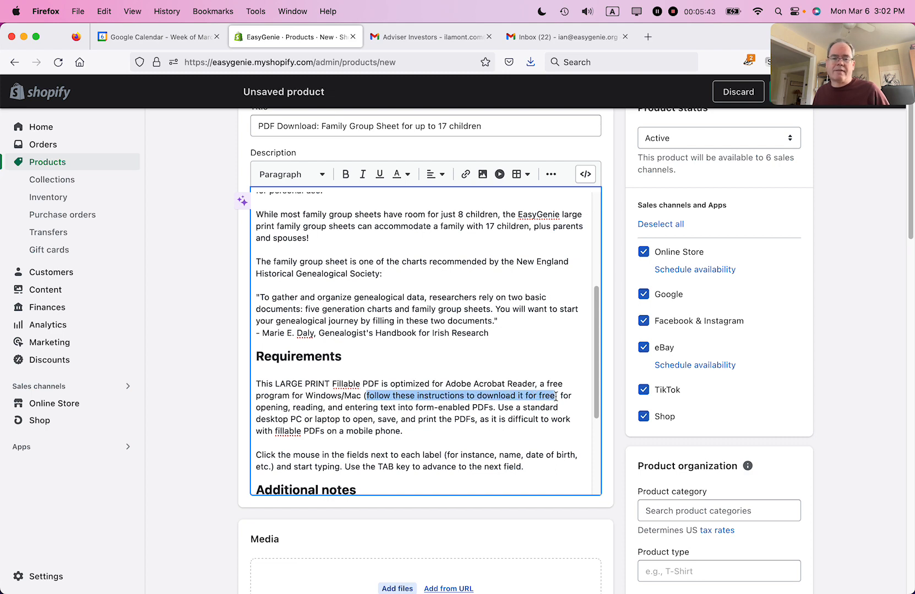
pyautogui.click(498, 396)
pyautogui.scroll(4, 432, 322)
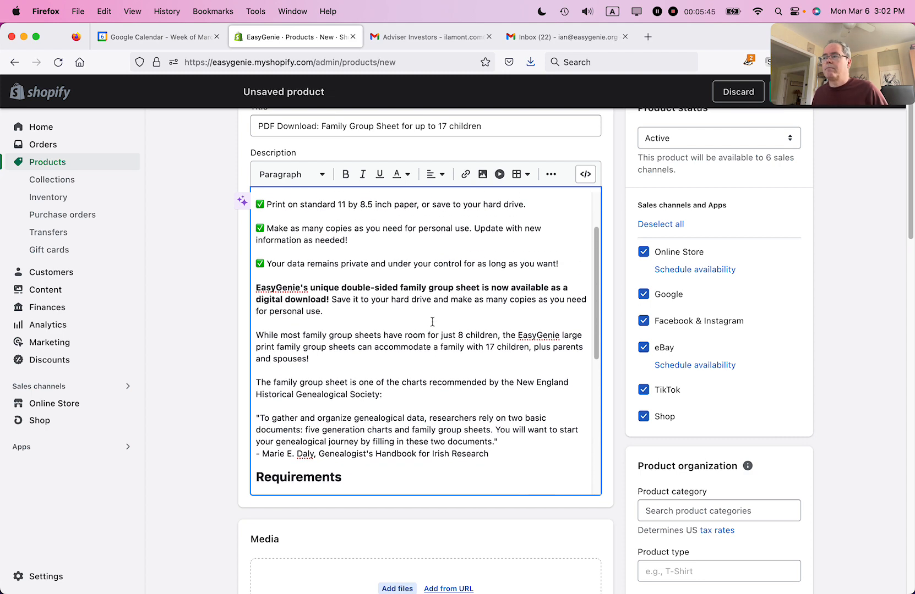
pyautogui.scroll(2, 432, 322)
pyautogui.scroll(2, 805, 307)
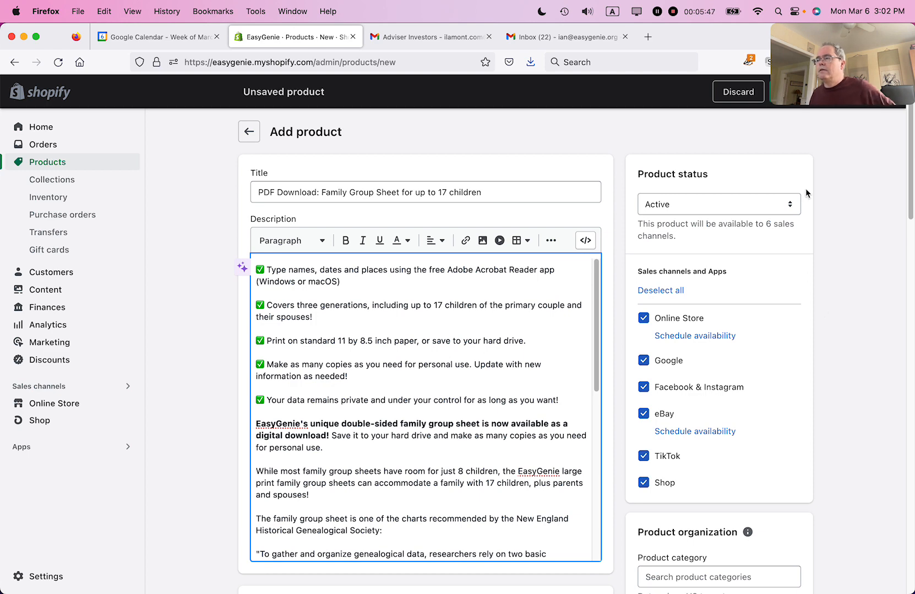
# Step: Set the product status to Draft and exclude the product from the Google, Facebook & Instagram and eBay sales channels
pyautogui.click(791, 208)
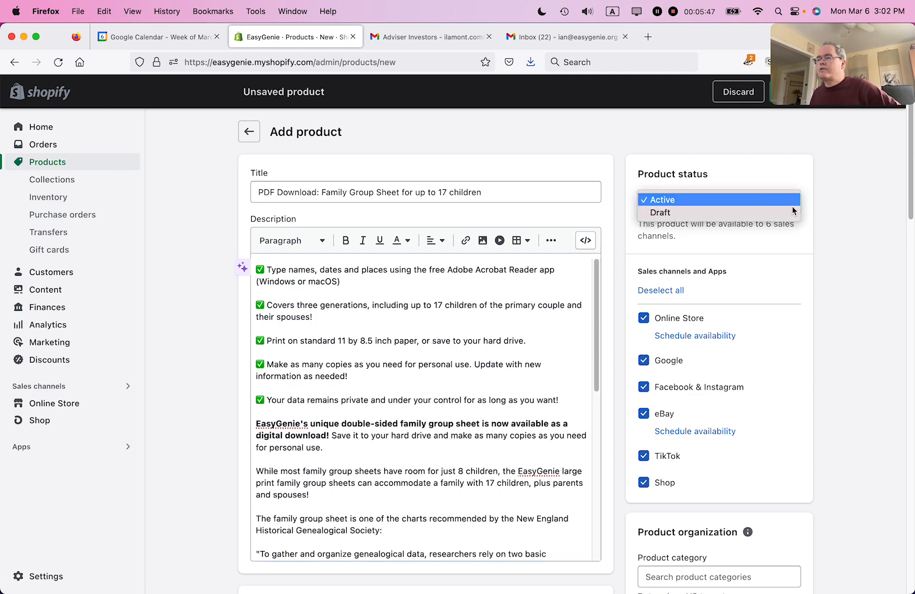
pyautogui.click(740, 213)
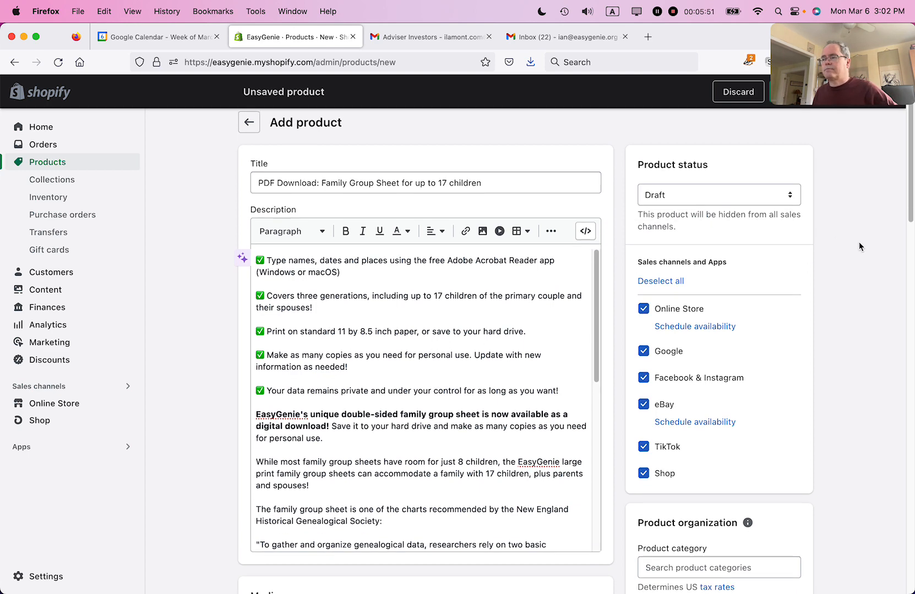
pyautogui.scroll(-2, 859, 246)
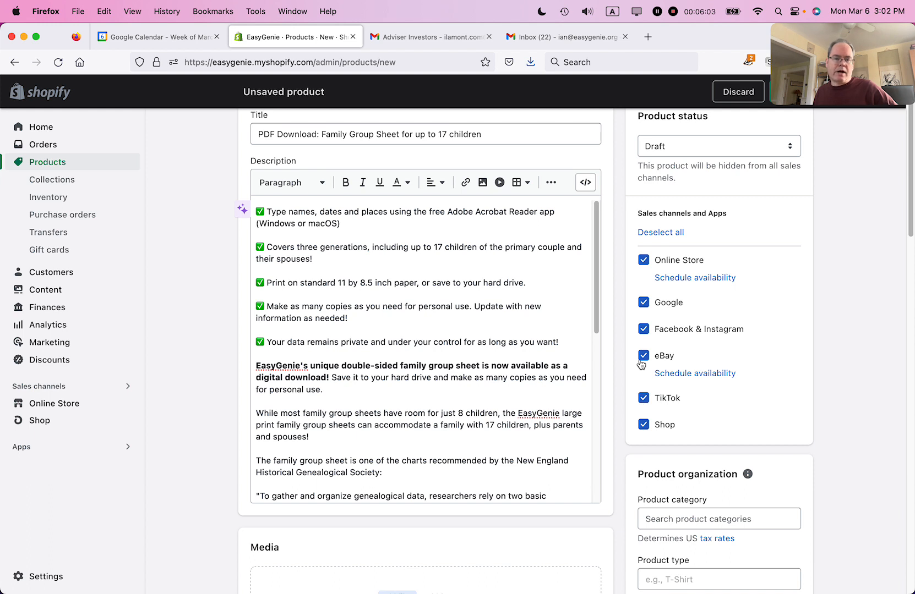
pyautogui.click(644, 305)
pyautogui.click(643, 330)
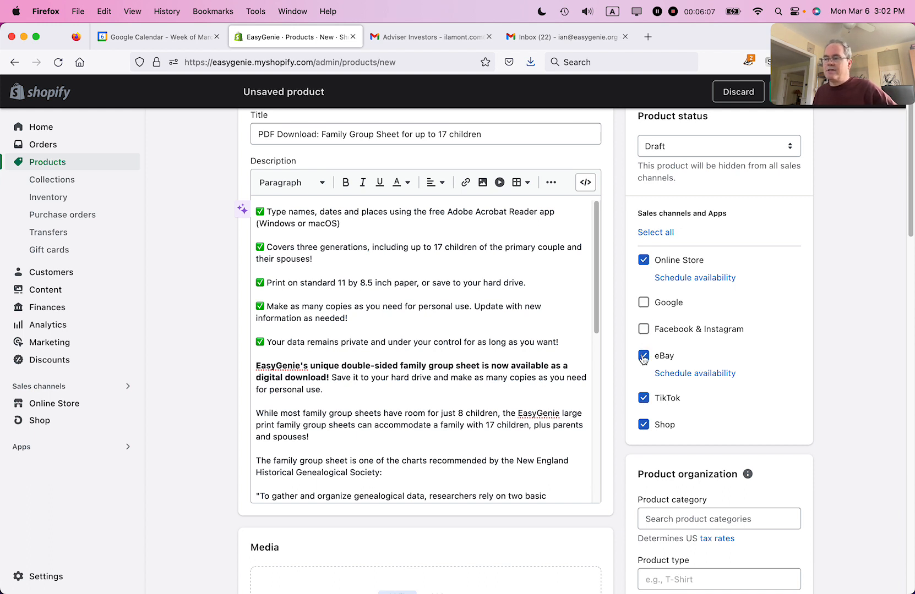
pyautogui.click(643, 356)
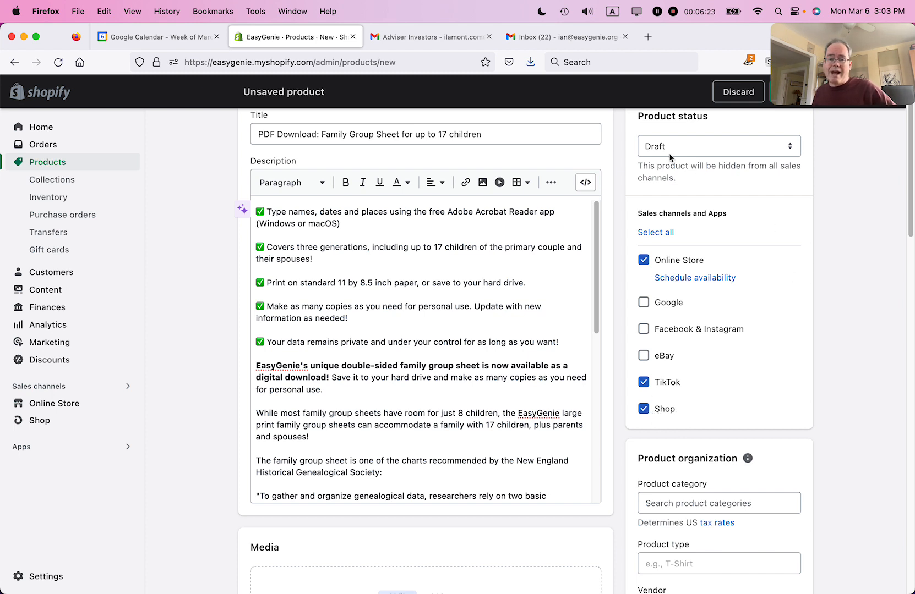
# Step: Try to save the draft product
pyautogui.moveTo(772, 40)
pyautogui.moveTo(772, 39); pyautogui.dragTo(783, 157)
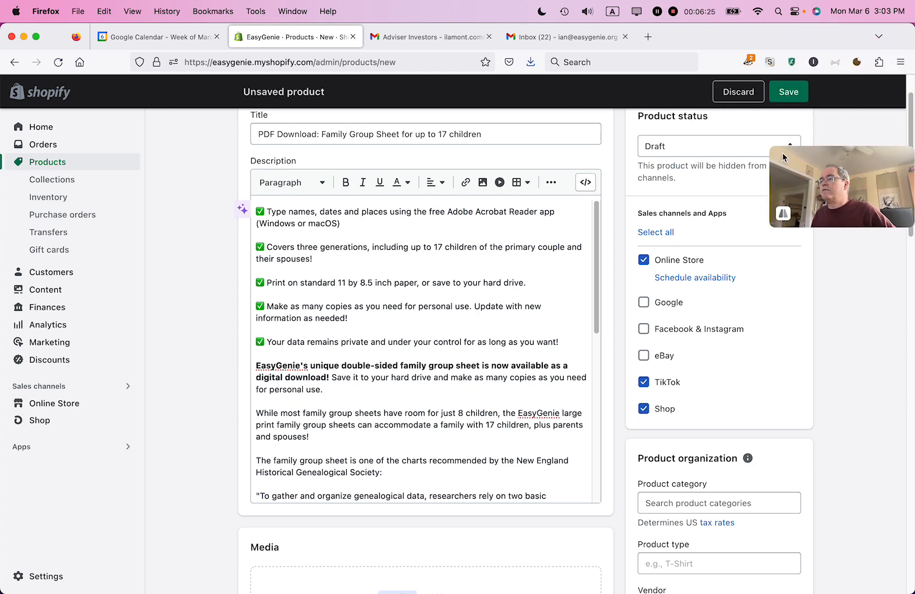
pyautogui.click(785, 92)
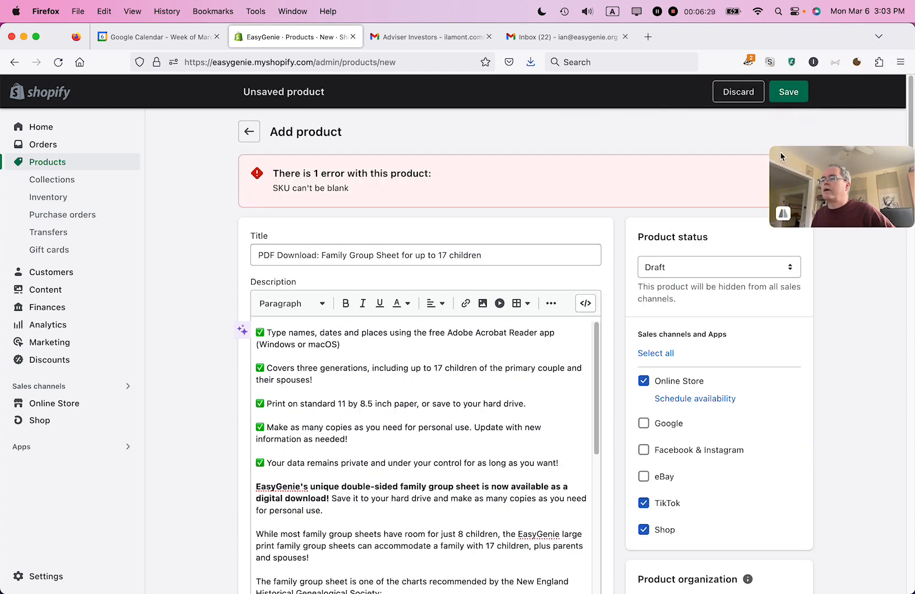
pyautogui.moveTo(780, 152); pyautogui.dragTo(772, 117)
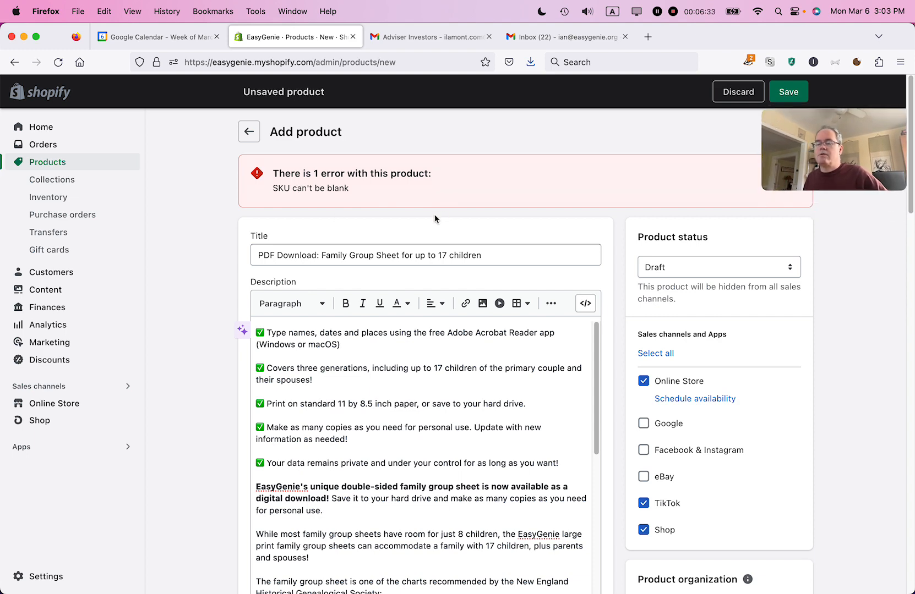
pyautogui.scroll(-6, 218, 299)
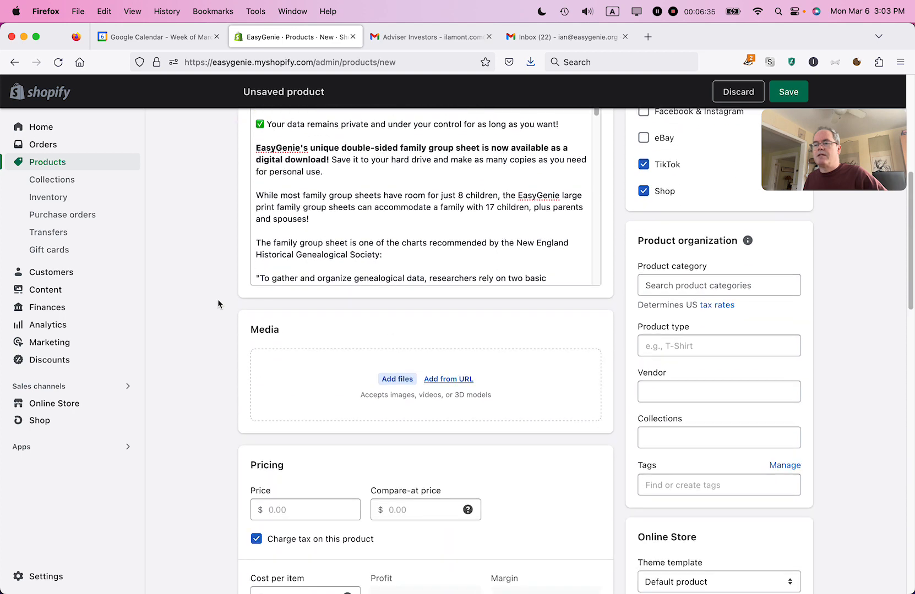
pyautogui.scroll(-1, 218, 300)
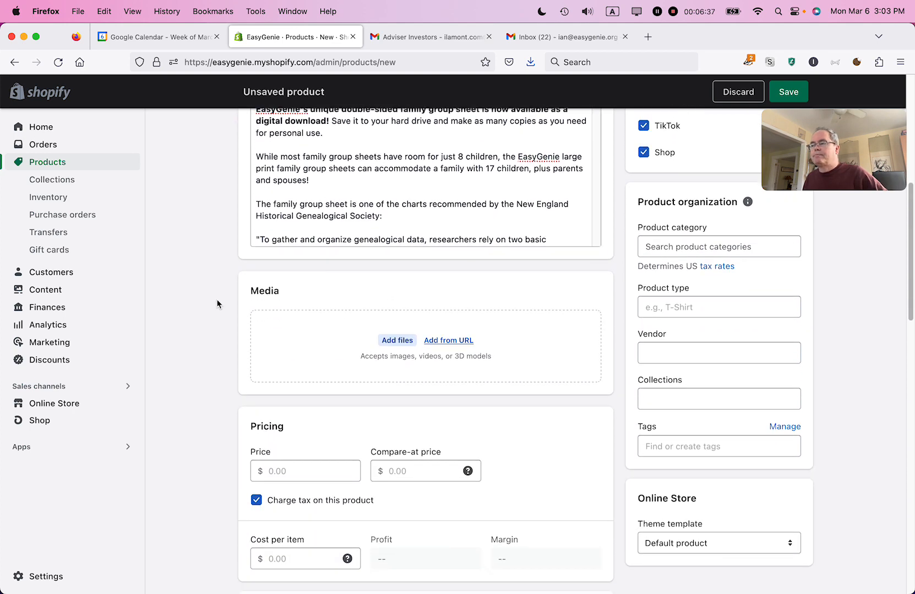
pyautogui.click(685, 246)
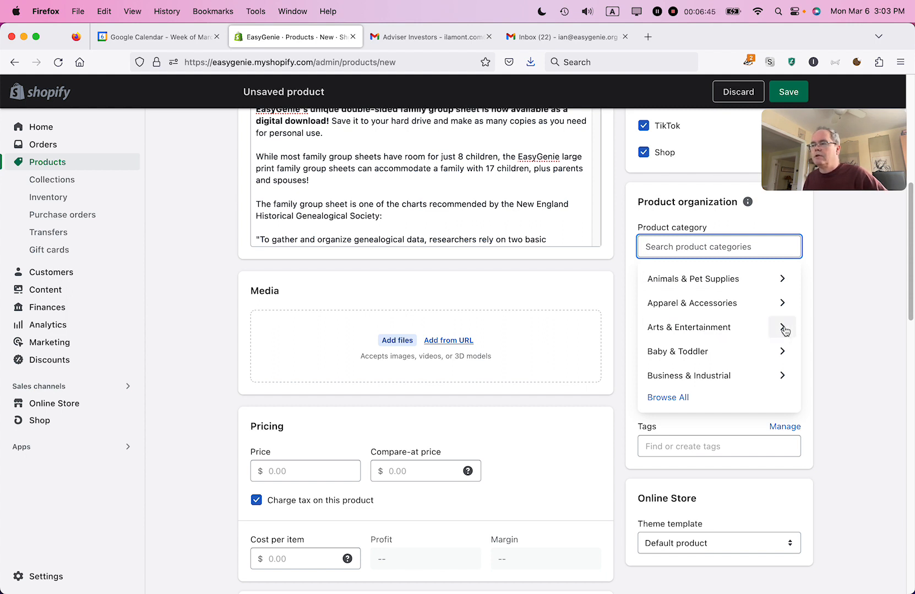
pyautogui.click(668, 401)
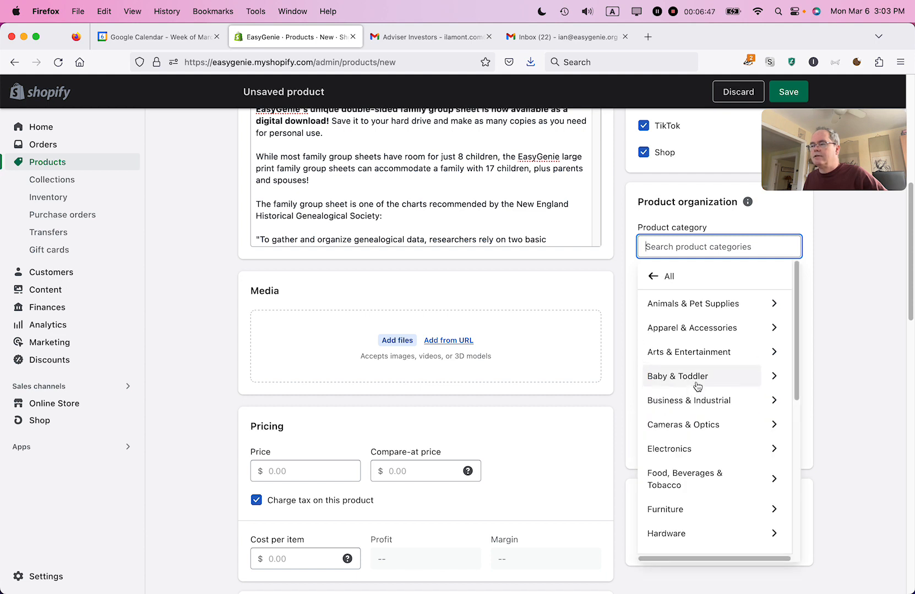
pyautogui.scroll(-5, 696, 387)
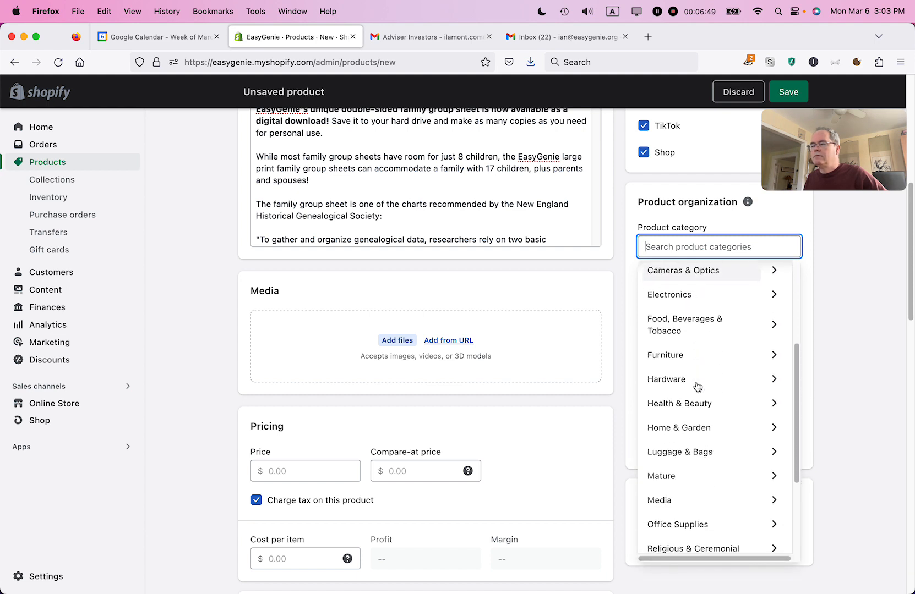
pyautogui.scroll(-2, 697, 386)
pyautogui.click(697, 387)
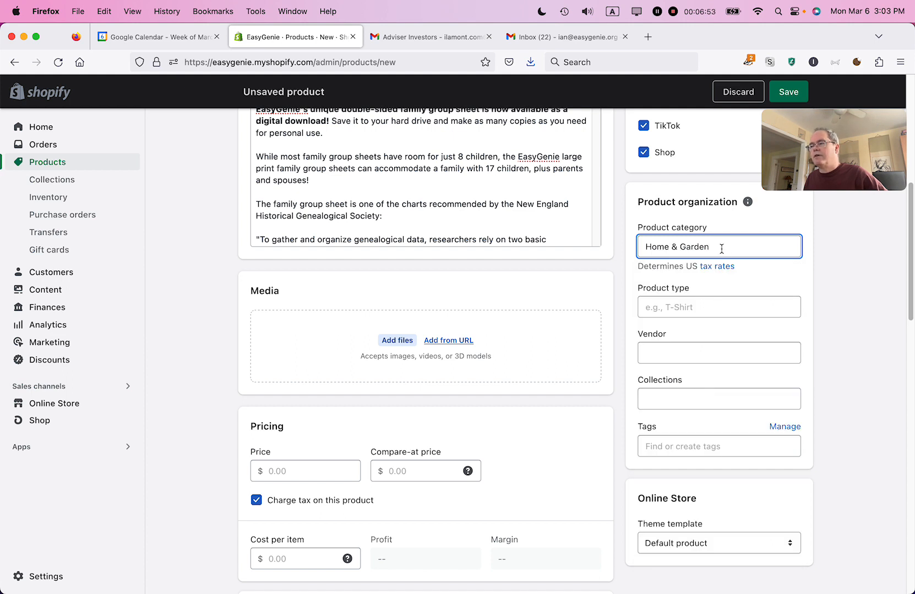
pyautogui.moveTo(711, 247); pyautogui.dragTo(640, 243)
pyautogui.press('BackSpace')
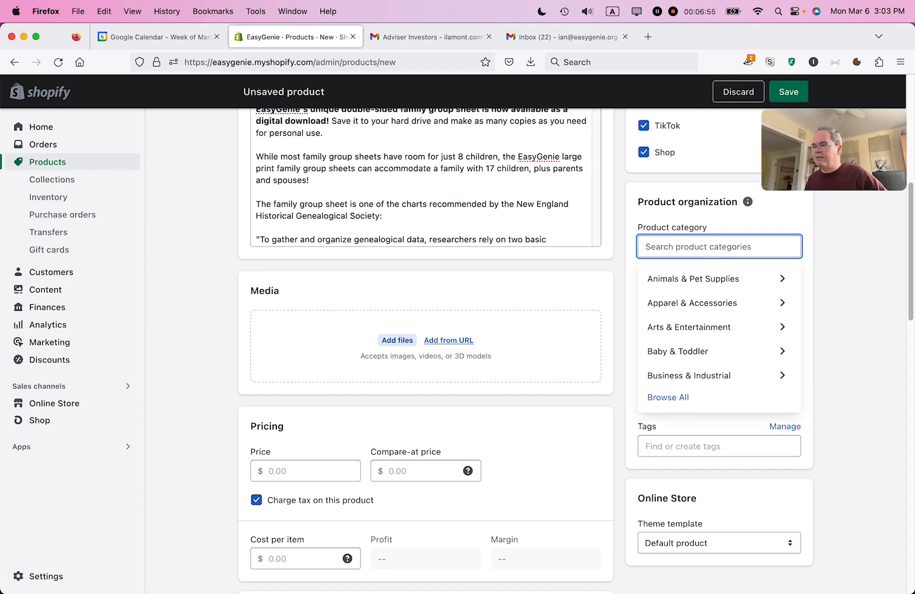
pyautogui.click(840, 271)
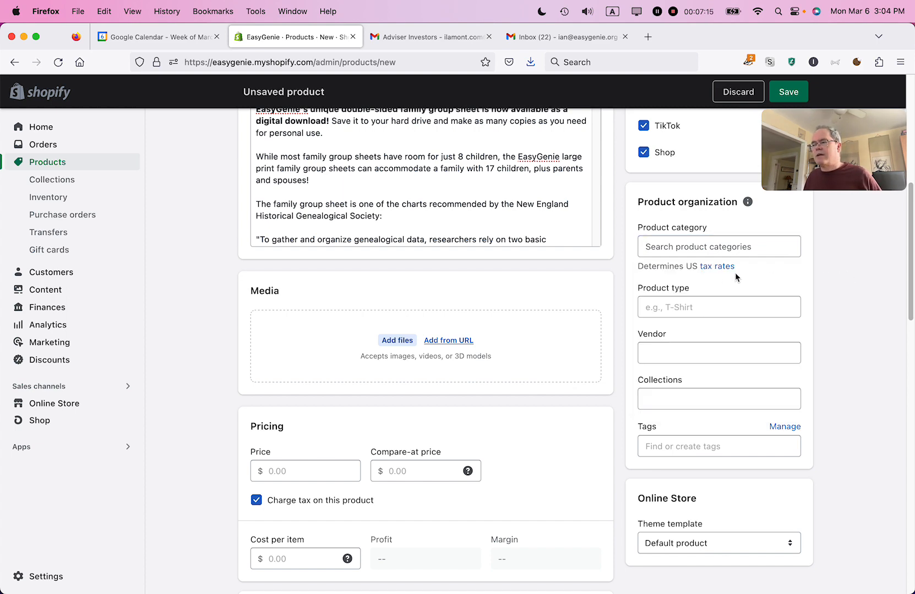
# Step: Assign the existing tags affordable, Beginner, PDF and large print to the product
pyautogui.scroll(-5, 835, 312)
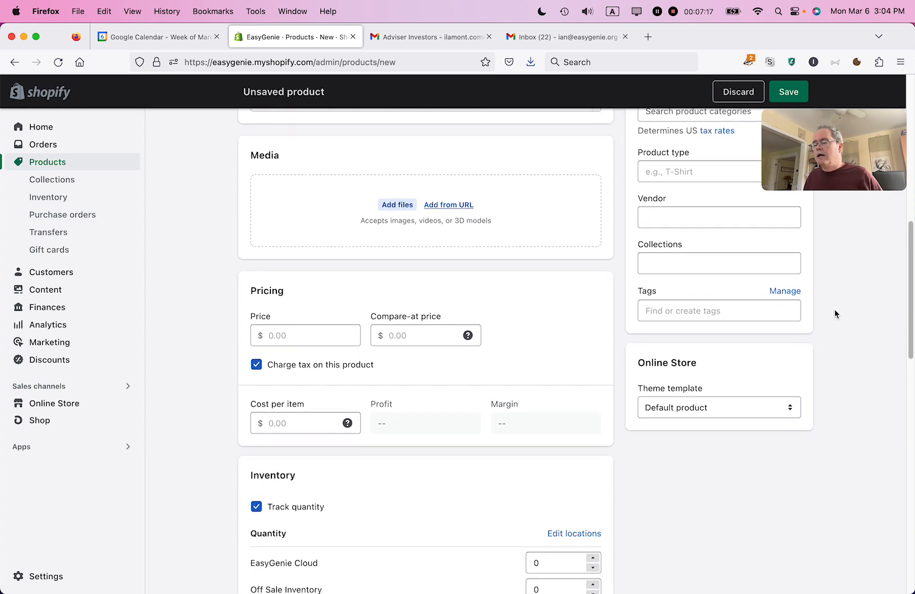
pyautogui.click(693, 310)
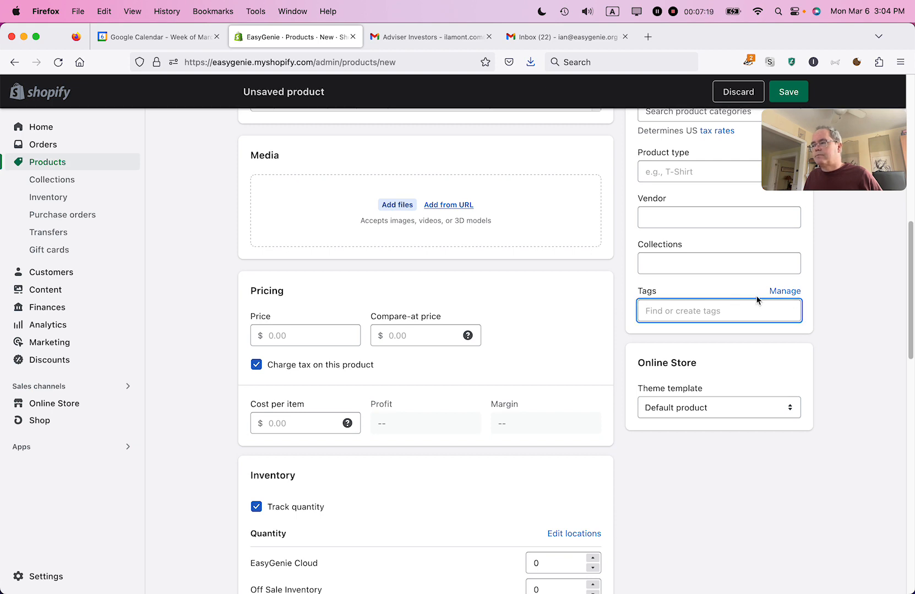
pyautogui.click(797, 293)
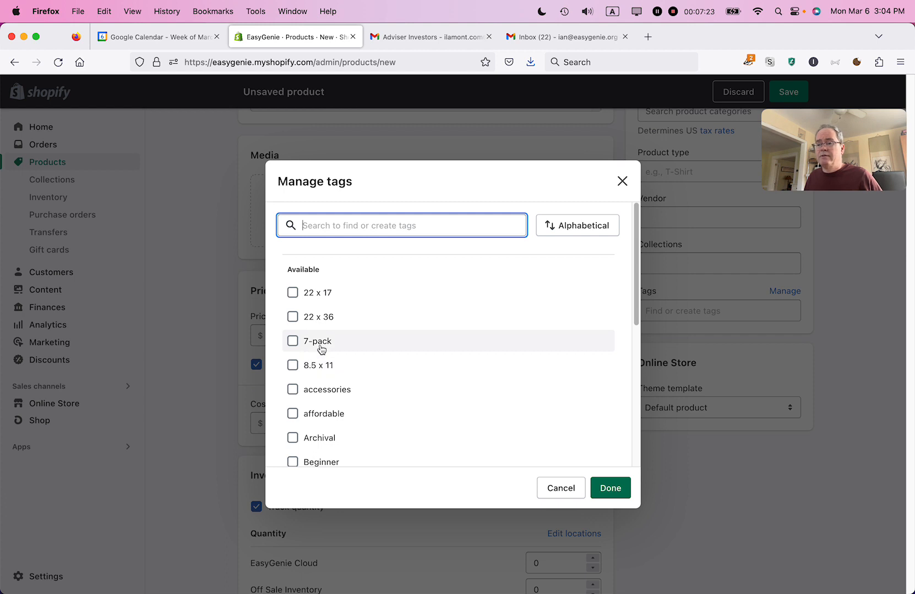
pyautogui.scroll(-2, 321, 350)
pyautogui.scroll(-2, 322, 349)
pyautogui.click(293, 321)
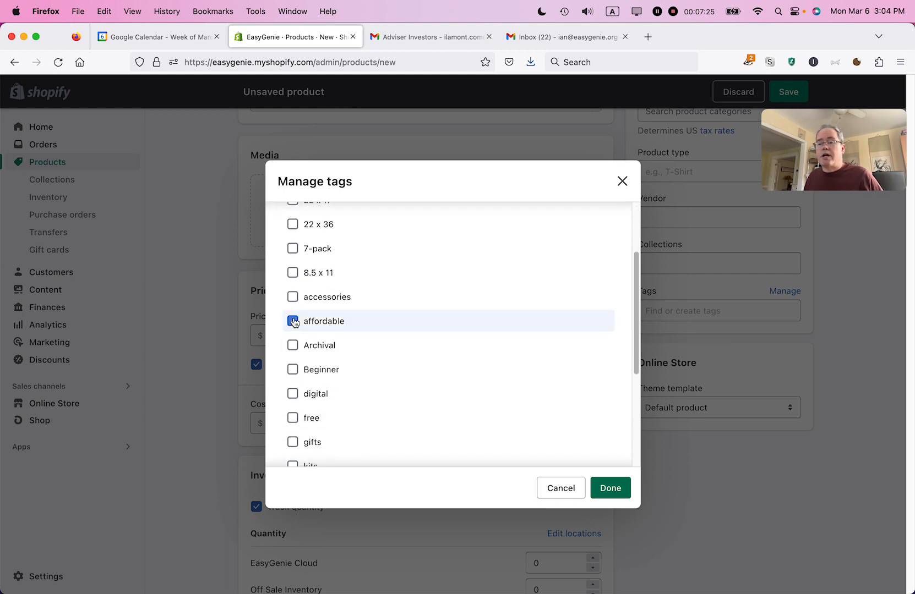
pyautogui.scroll(-1, 349, 380)
pyautogui.click(293, 304)
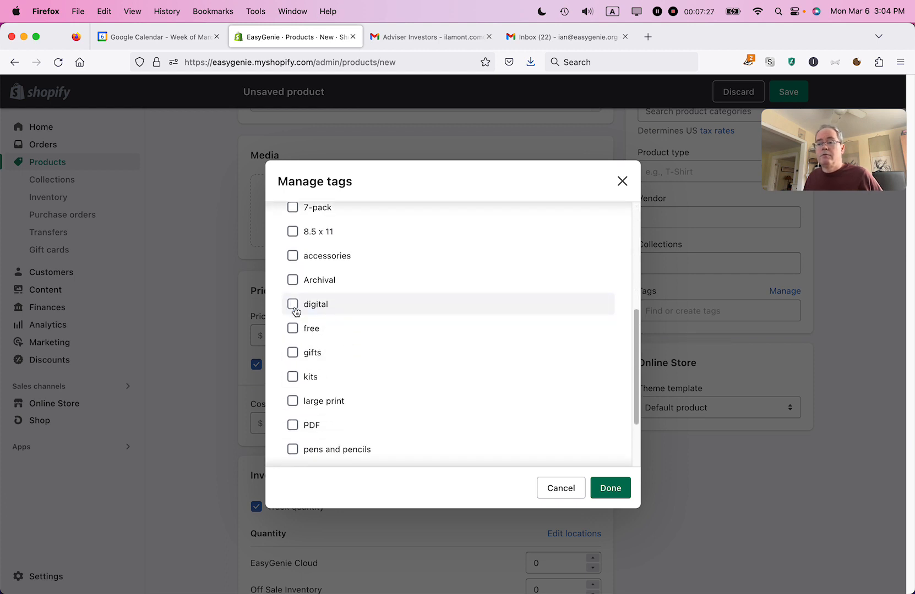
pyautogui.scroll(-3, 347, 363)
pyautogui.click(292, 352)
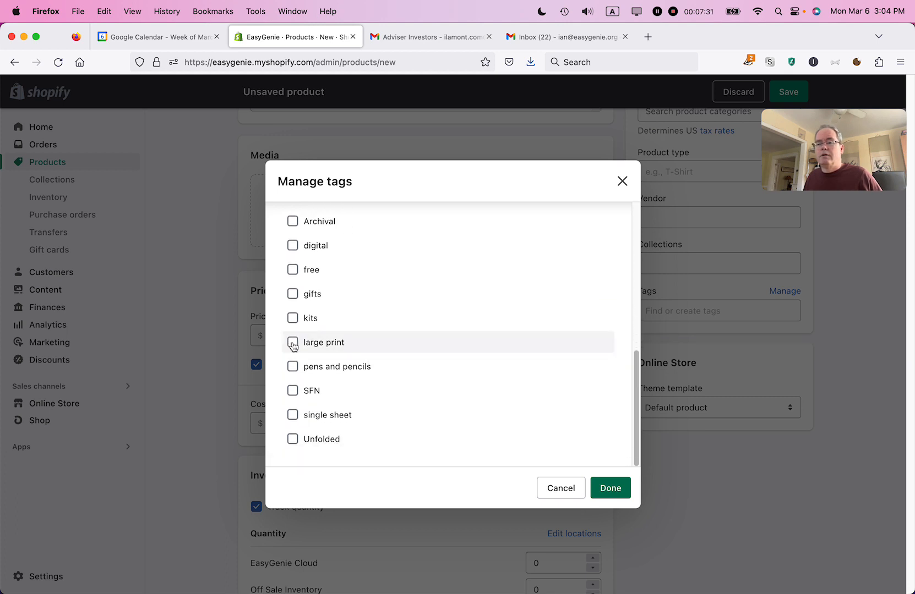
pyautogui.click(293, 343)
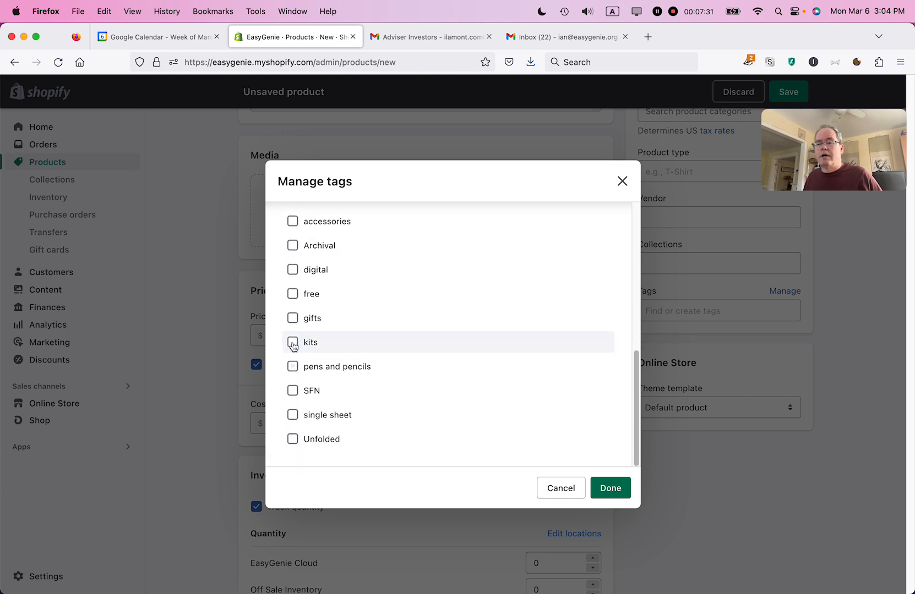
pyautogui.click(626, 490)
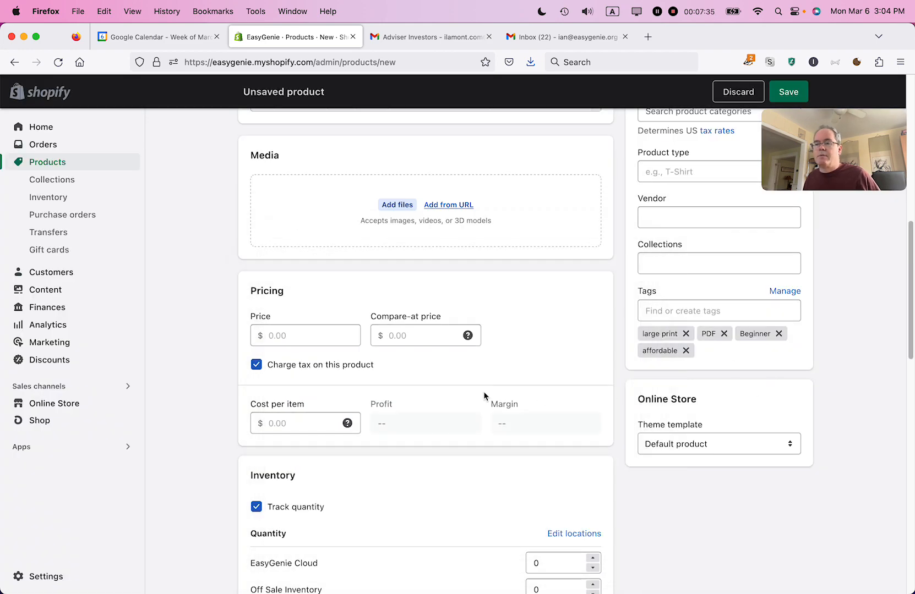
# Step: Set the product price to $4.95 and turn off charging tax on it
pyautogui.click(304, 332)
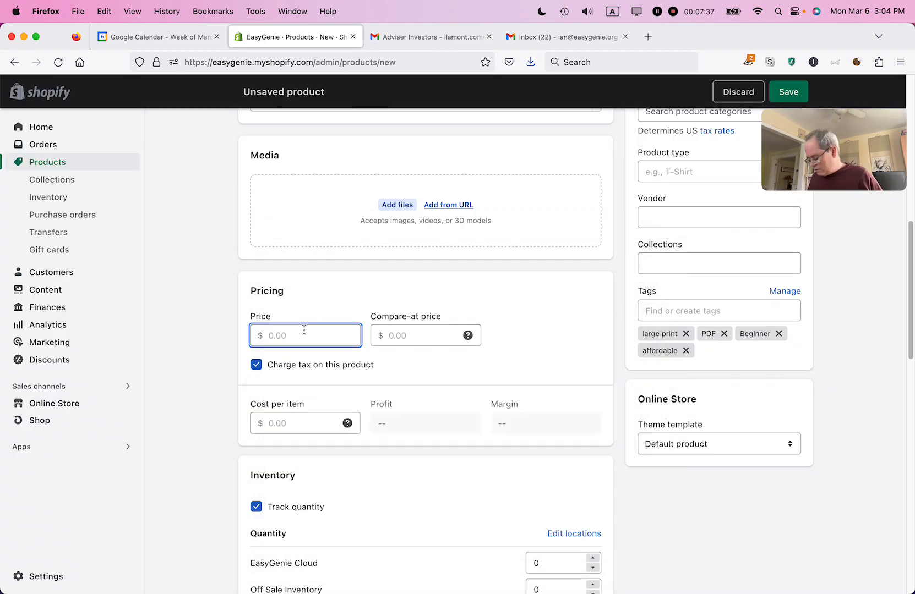
pyautogui.write('4.9')
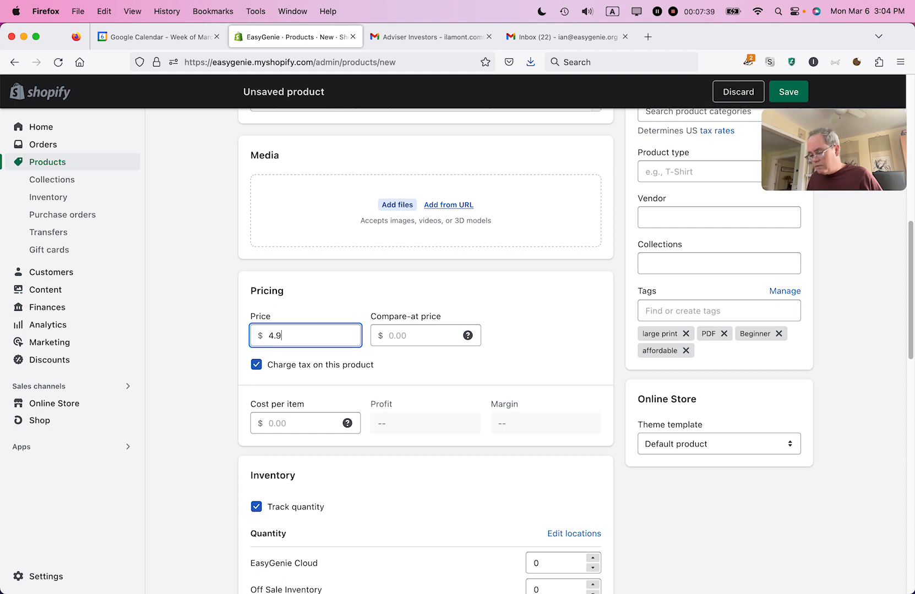
pyautogui.write('5')
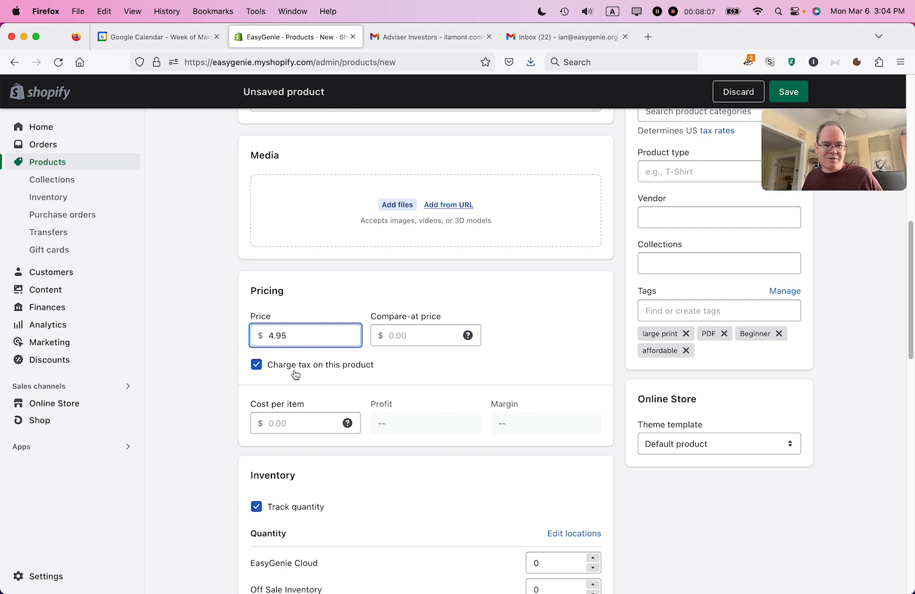
pyautogui.click(257, 366)
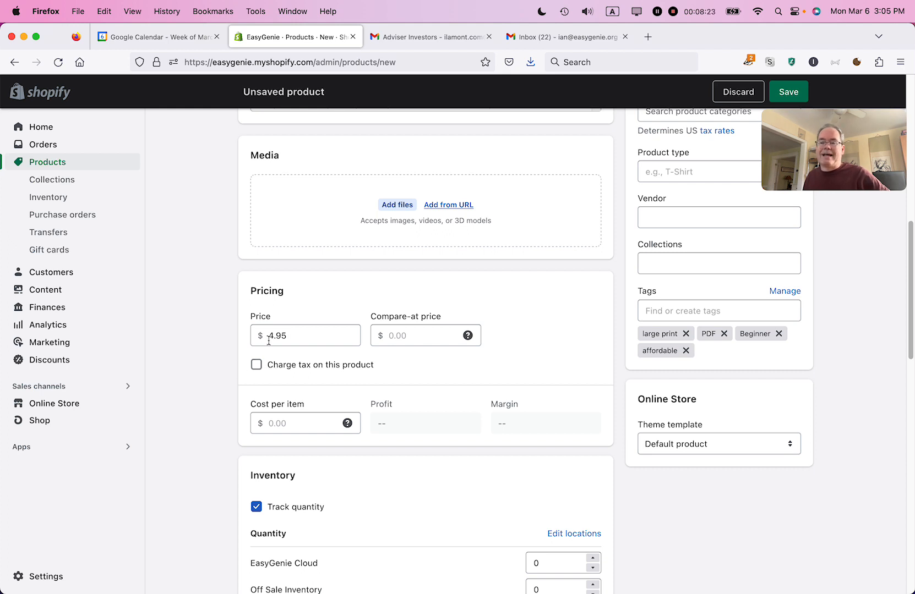
# Step: Turn off quantity tracking in the product's inventory settings
pyautogui.scroll(-1, 202, 372)
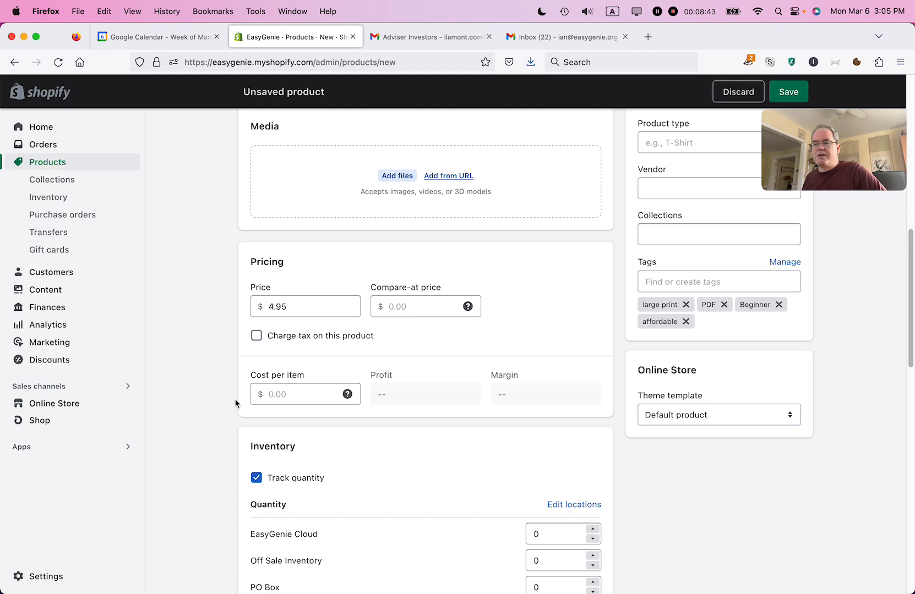
pyautogui.scroll(-5, 219, 395)
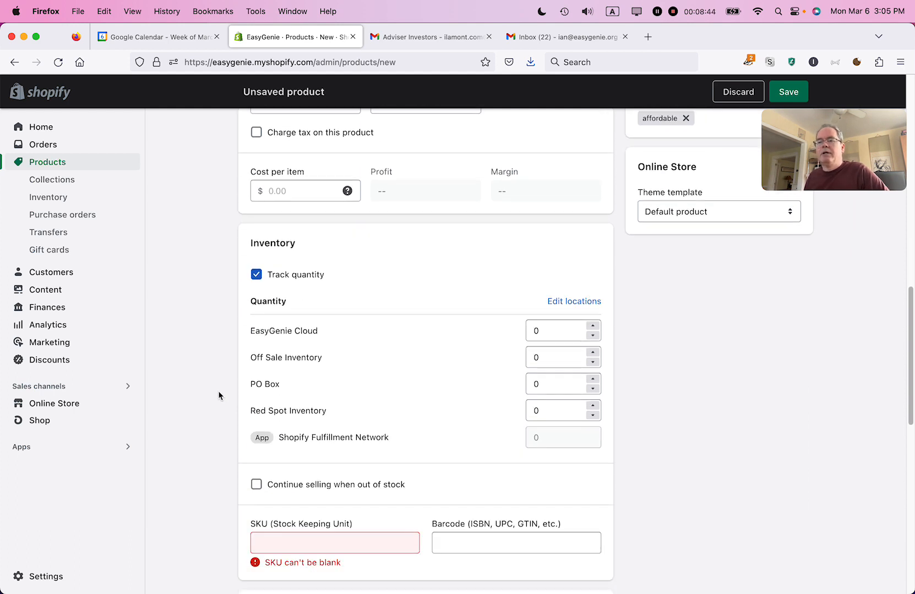
pyautogui.click(256, 275)
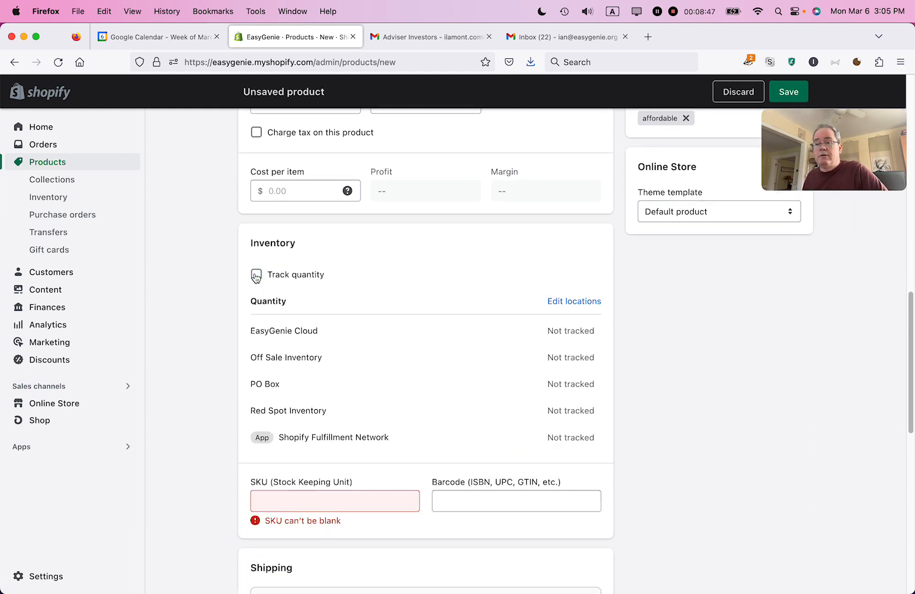
# Step: Enter 000000a as the product's SKU in the inventory settings
pyautogui.click(265, 505)
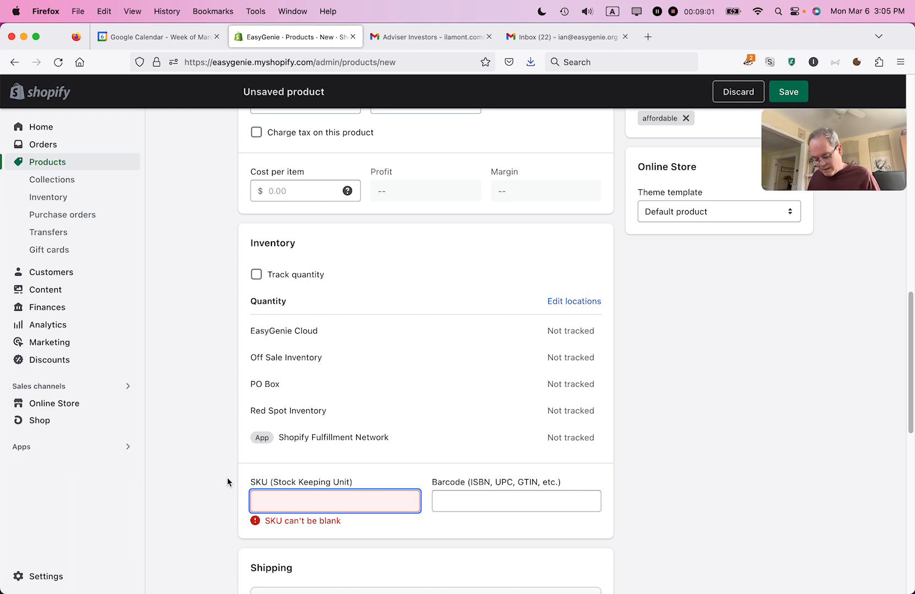
pyautogui.write('0000')
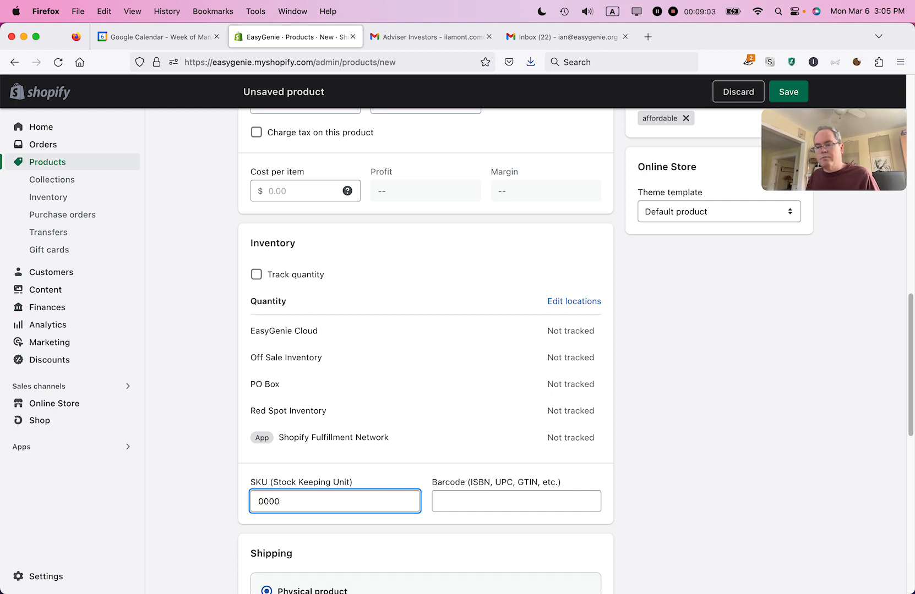
pyautogui.write('00')
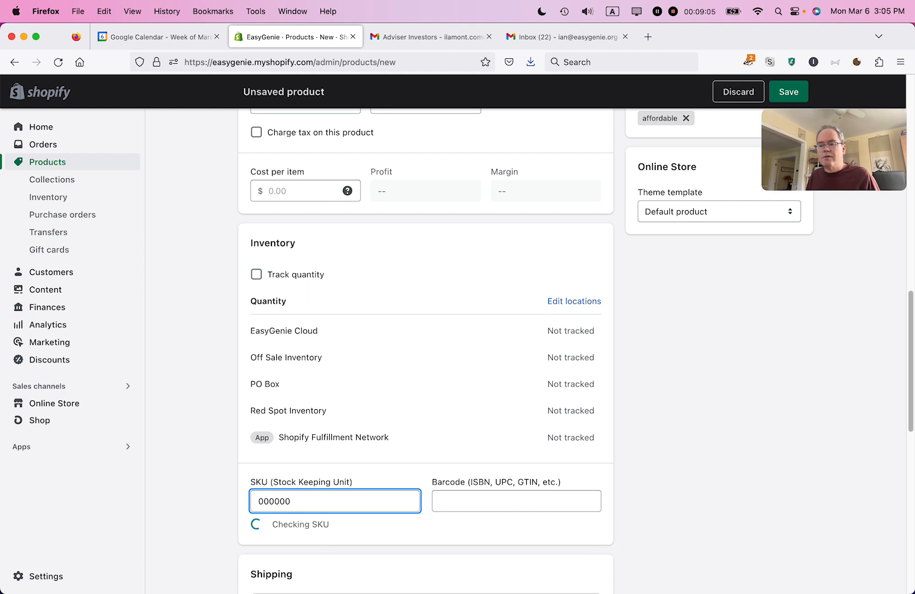
pyautogui.write('a')
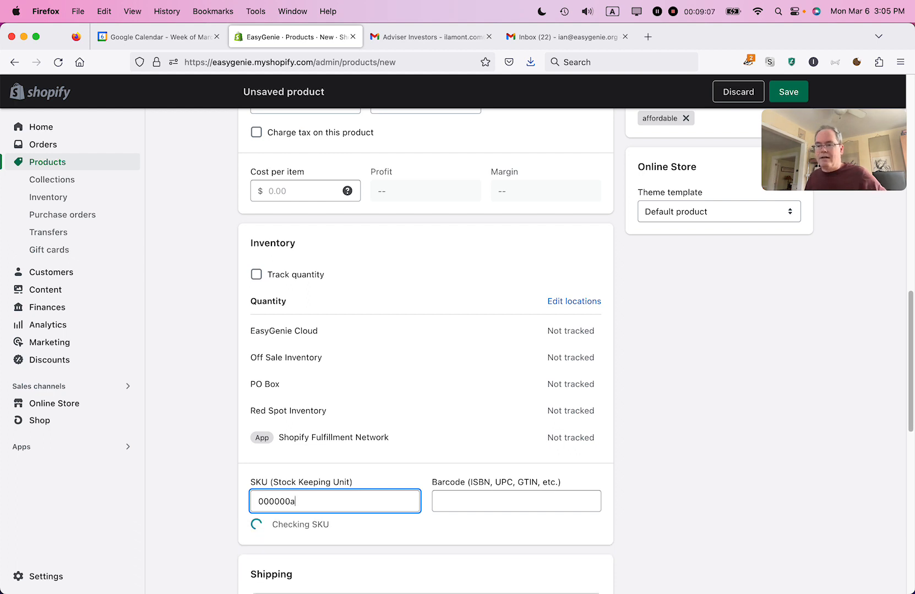
pyautogui.click(629, 475)
# Step: Set the product's shipping type to Digital product or service
pyautogui.scroll(-1, 672, 453)
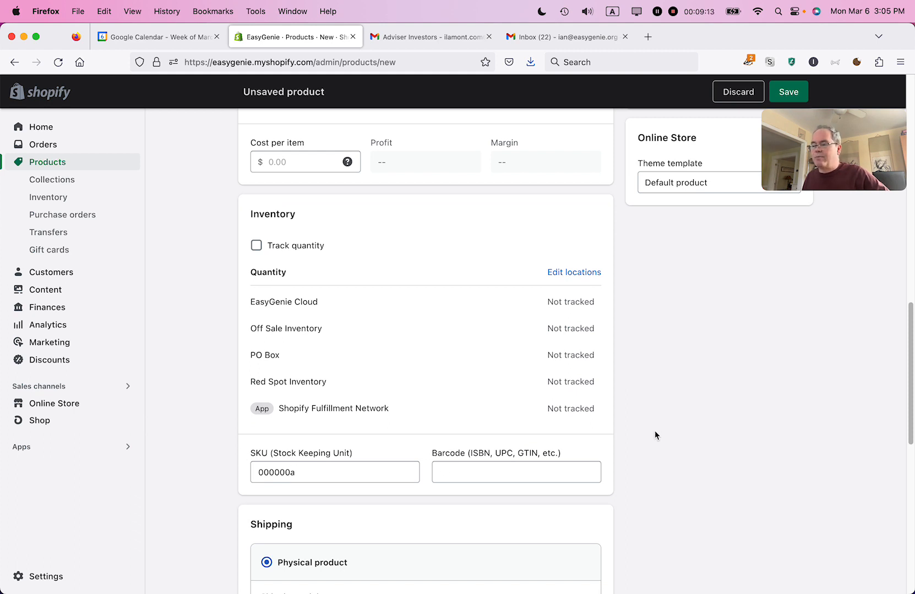
pyautogui.scroll(-3, 653, 432)
pyautogui.scroll(-5, 654, 431)
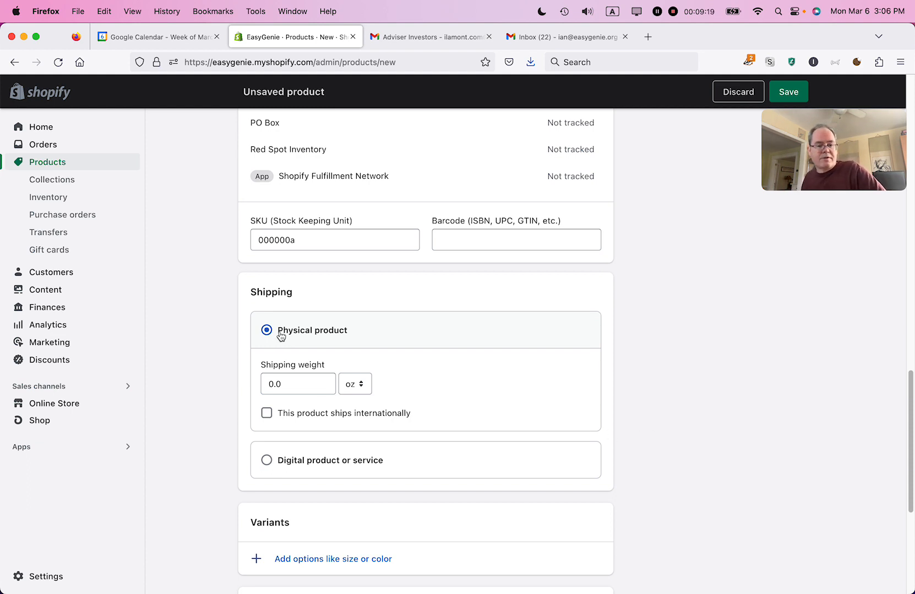
pyautogui.click(267, 461)
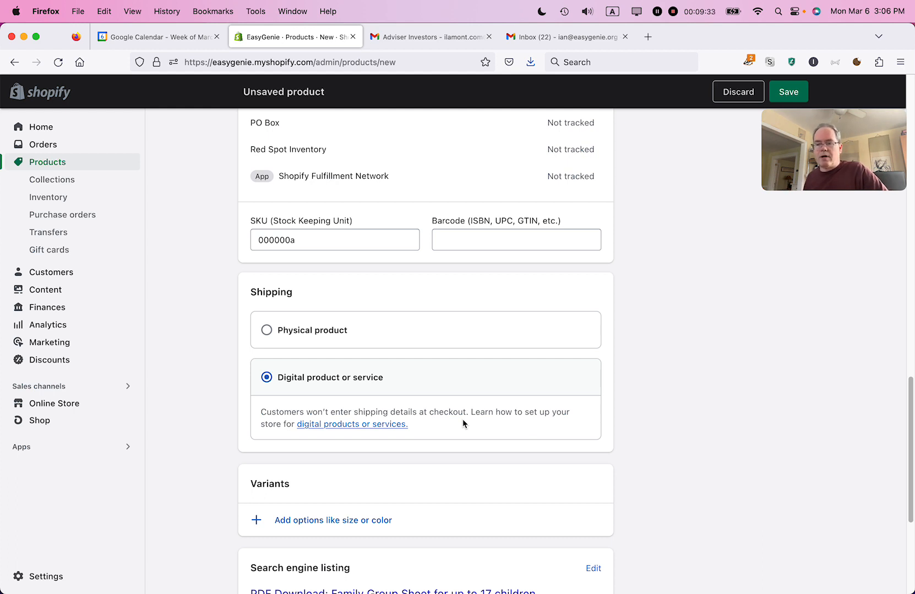
# Step: Open the product's search engine listing for editing
pyautogui.scroll(-2, 463, 423)
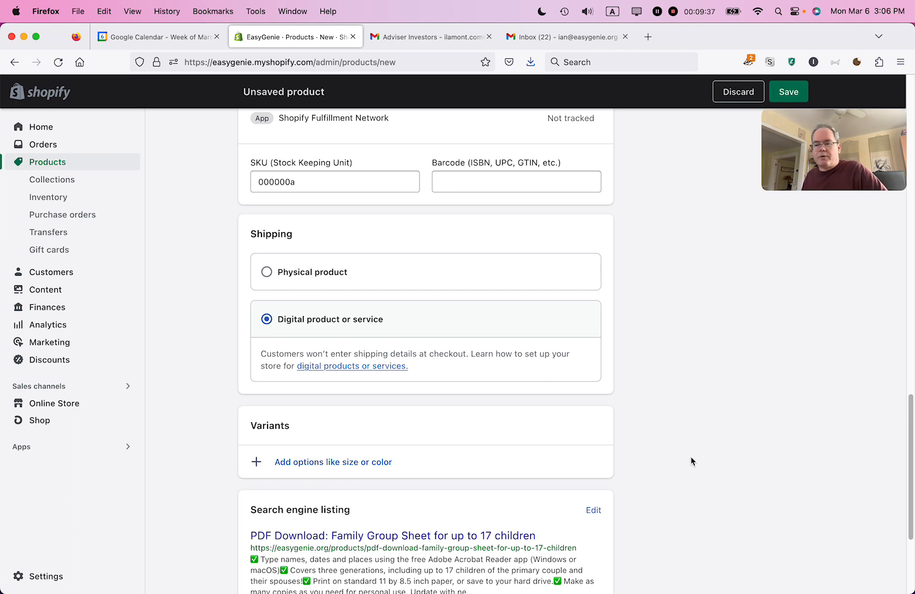
pyautogui.scroll(-3, 690, 455)
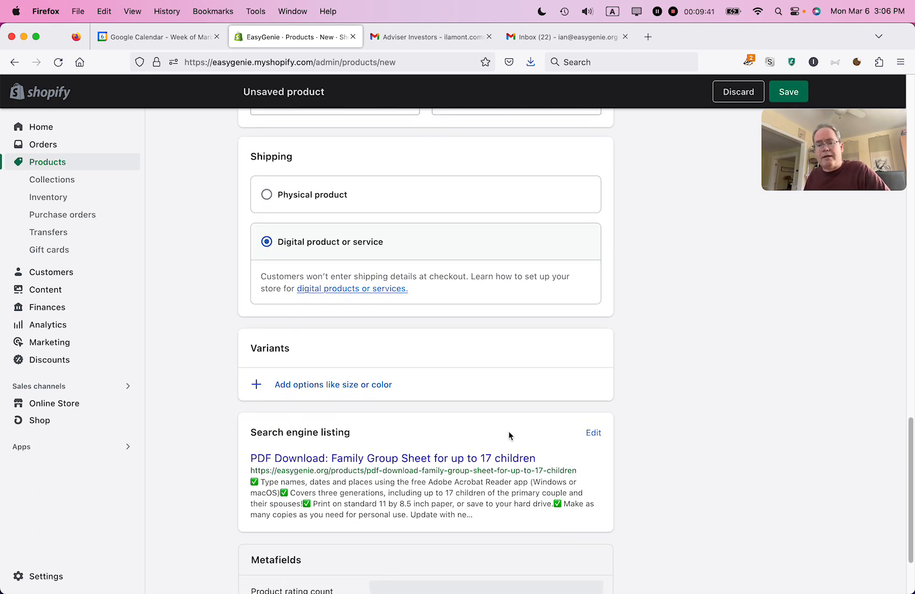
pyautogui.click(597, 433)
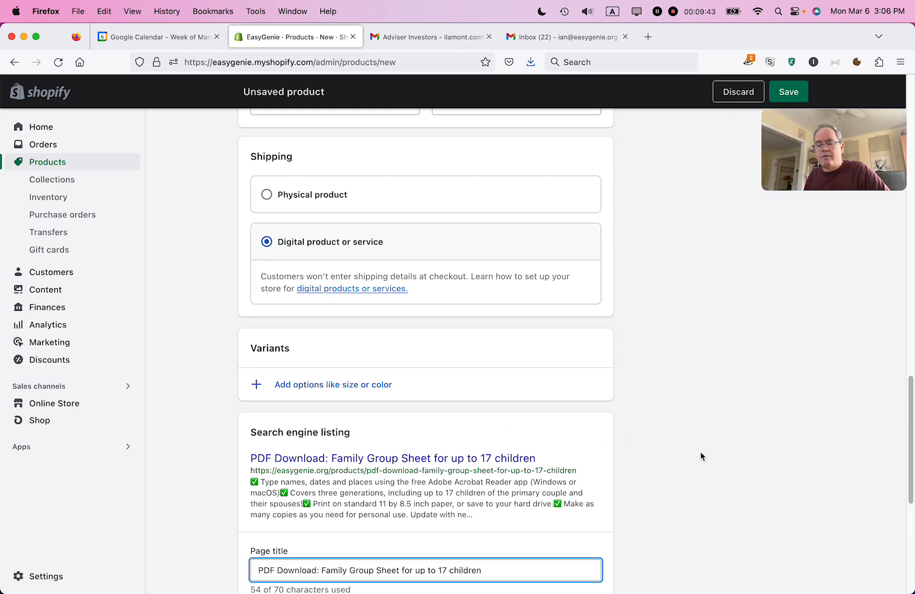
pyautogui.scroll(-5, 700, 452)
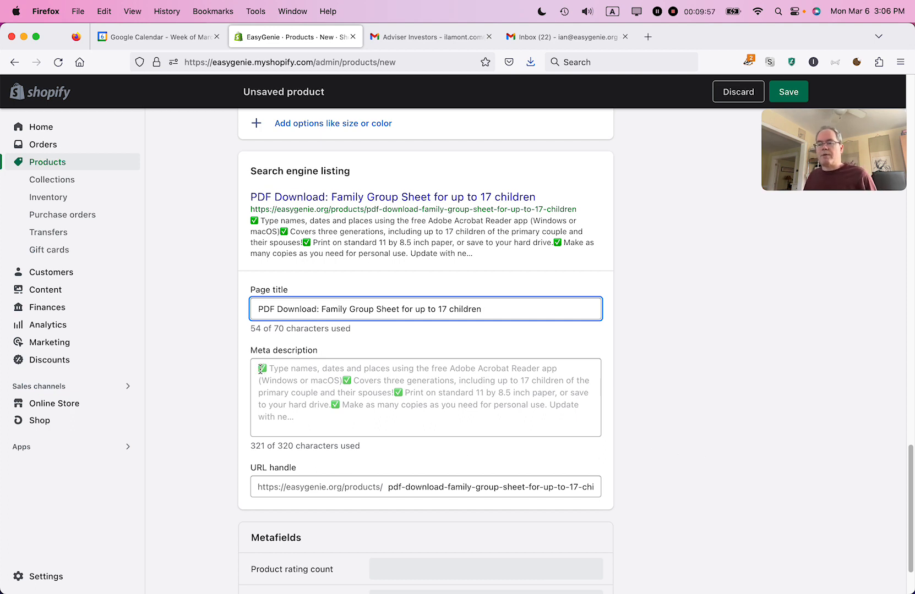
# Step: Switch to TextEdit and copy the paragraph starting "EasyGenie's unique double-sided family group sheet" from the metadata file
pyautogui.press('super+Tab')
pyautogui.click(373, 370)
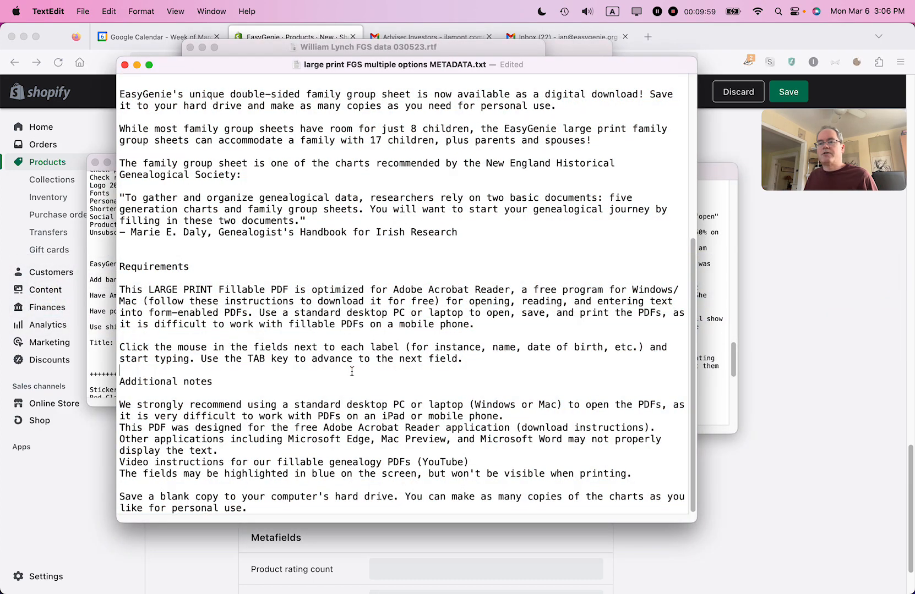
pyautogui.scroll(5, 378, 382)
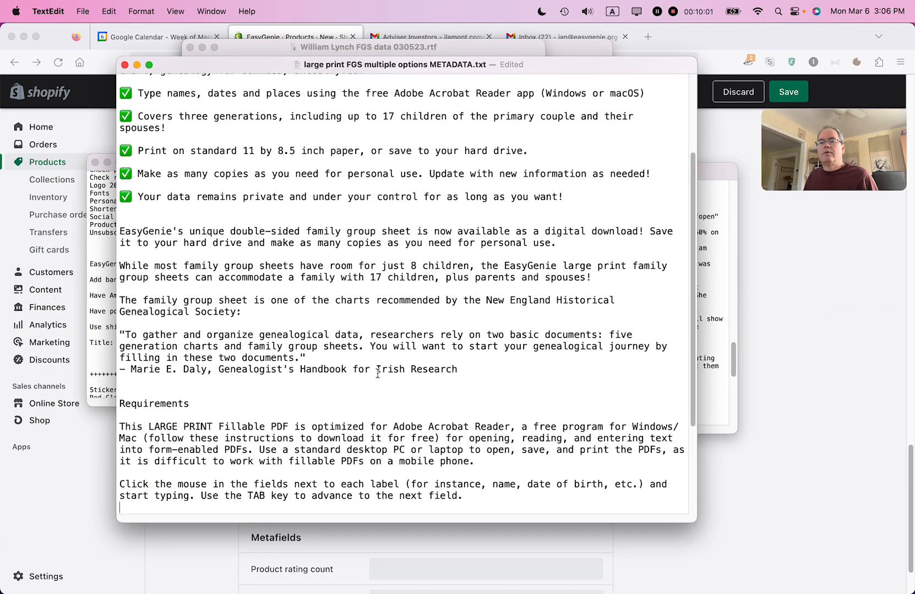
pyautogui.tripleClick(290, 230)
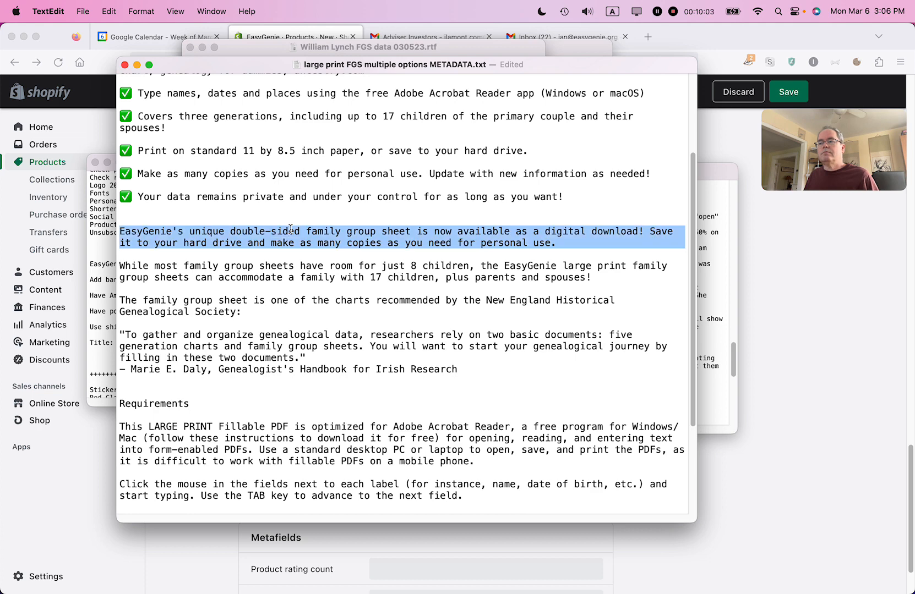
pyautogui.press('super+c')
# Step: Switch back to Firefox and replace the whole meta description with the copied "EasyGenie's unique double-sided family group sheet" paragraph
pyautogui.press('super+Tab')
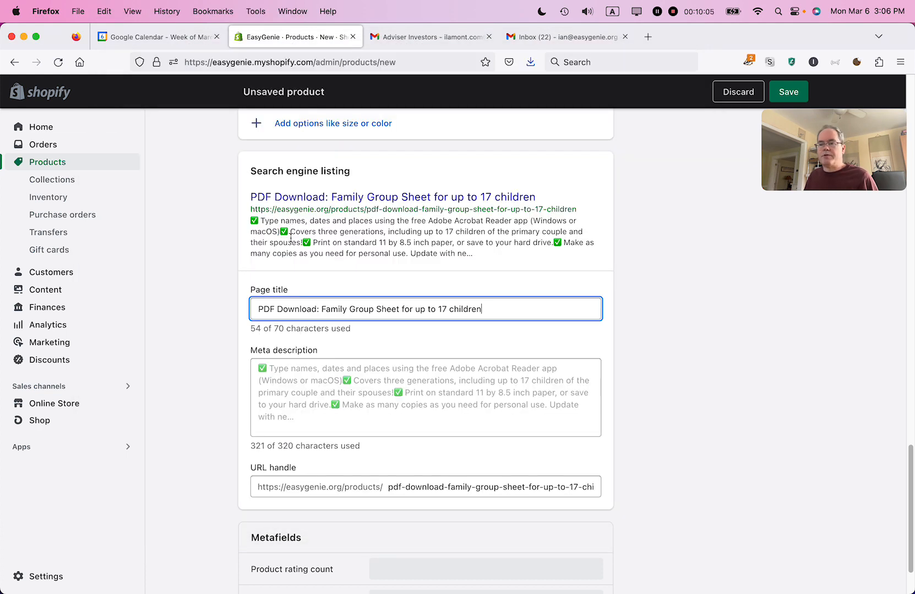
pyautogui.click(306, 374)
pyautogui.write('a')
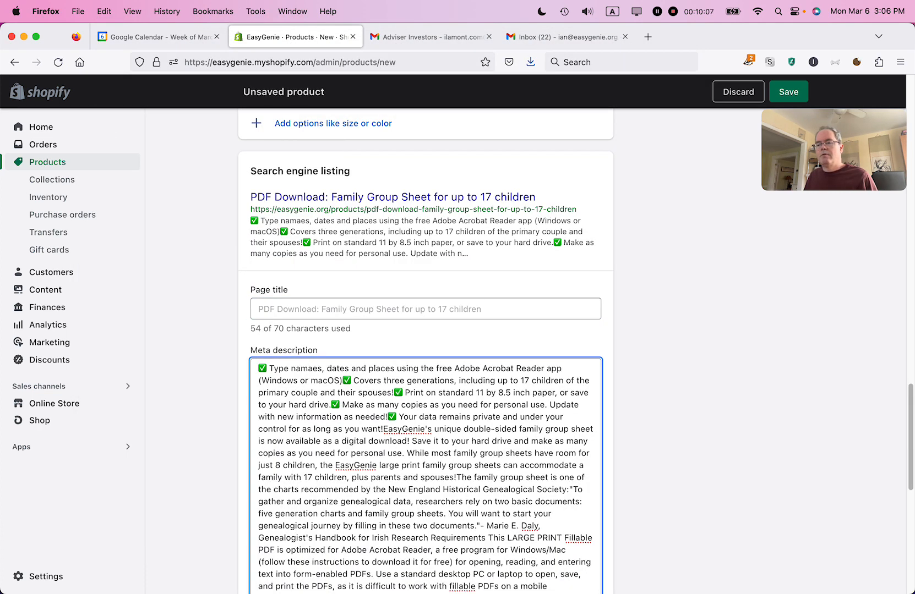
pyautogui.press('super+a')
pyautogui.press('BackSpace')
pyautogui.press('super+v')
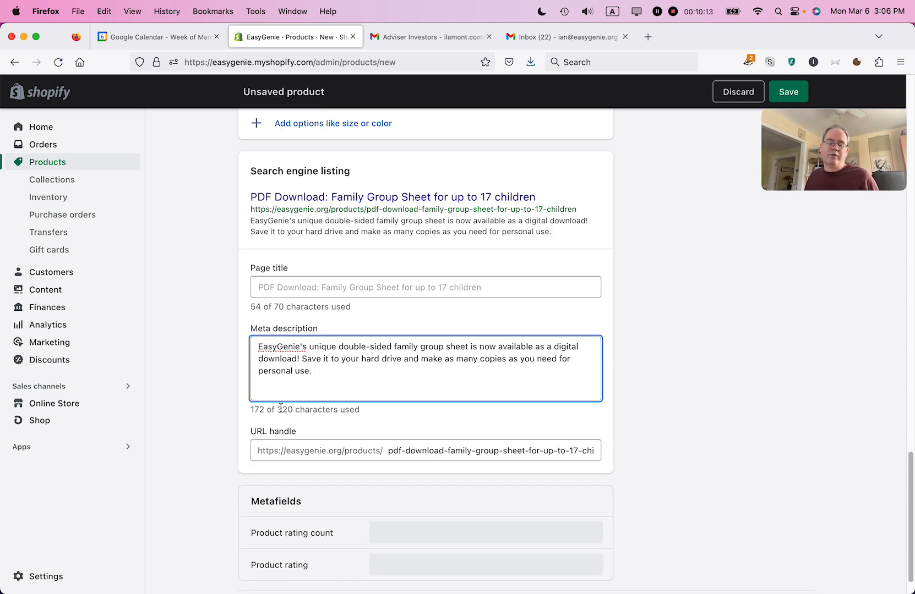
pyautogui.click(679, 396)
# Step: Copy "PDF Download: Family Group Sheet for up to 17 children" from the TextEdit metadata file into the search listing's page title in Firefox
pyautogui.scroll(-1, 678, 392)
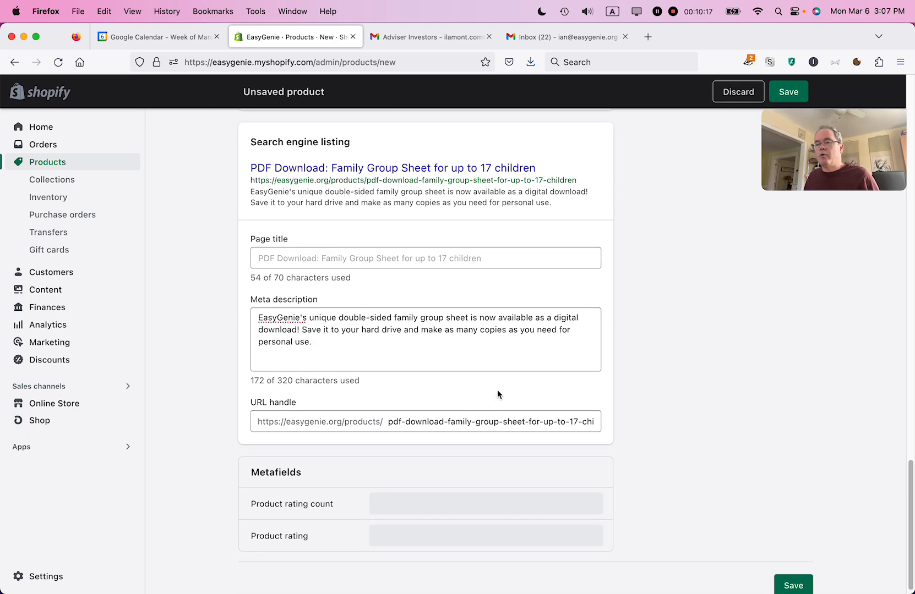
pyautogui.scroll(4, 627, 388)
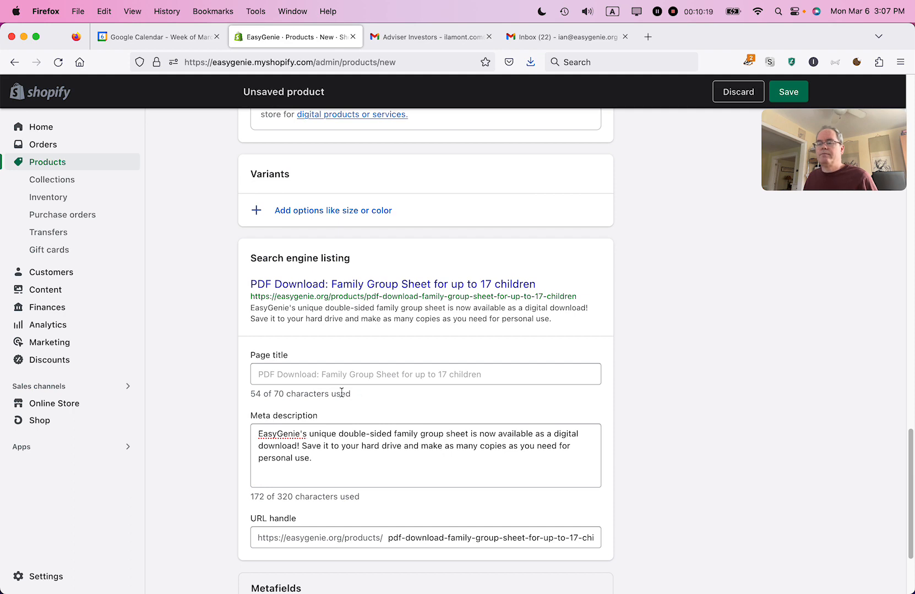
pyautogui.press('super+Tab')
pyautogui.scroll(5, 303, 226)
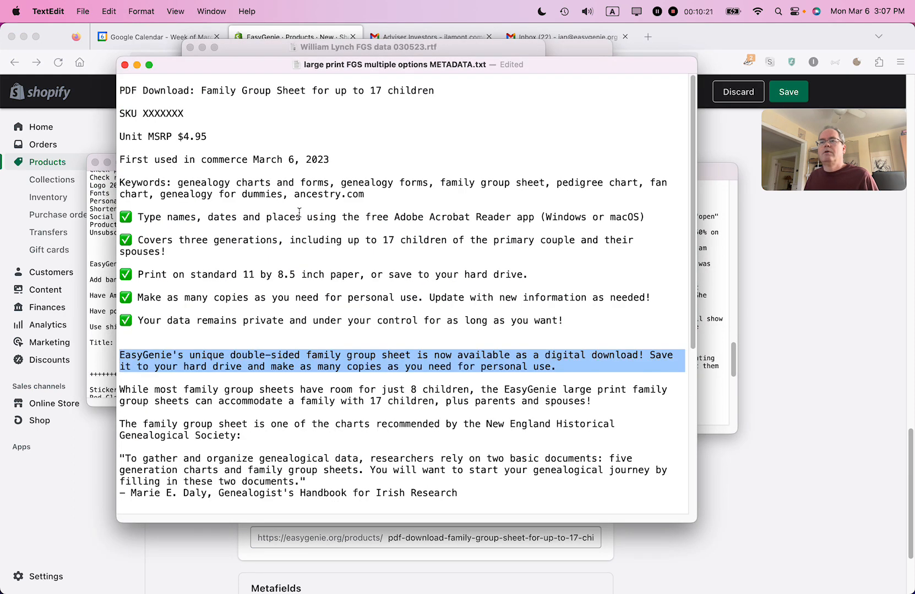
pyautogui.tripleClick(214, 88)
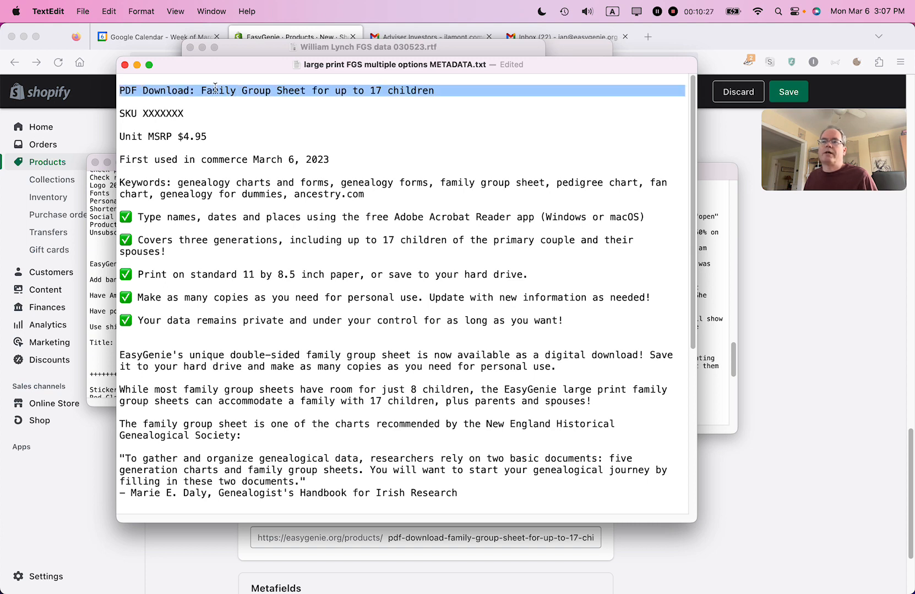
pyautogui.press('super+Tab')
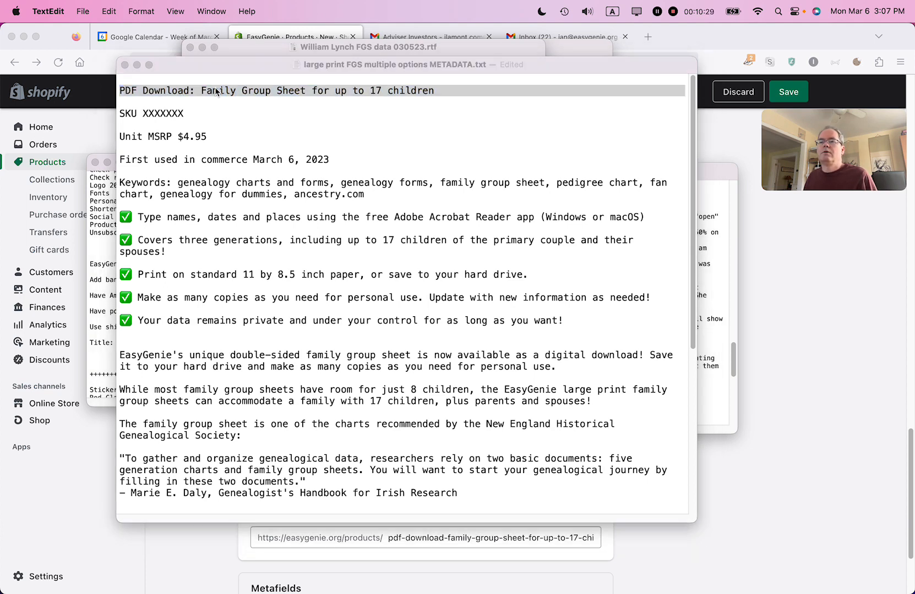
pyautogui.click(285, 373)
pyautogui.press('super+v')
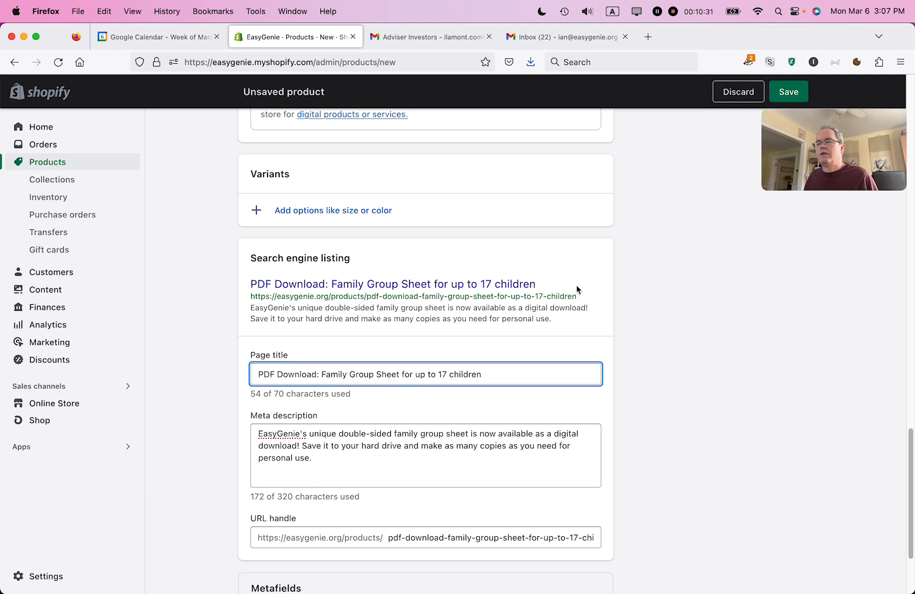
# Step: Add "Genealogy" to the front of the product title, making it "Genealogy PDF Download: Family Group Sheet for up to 17 children"
pyautogui.scroll(15, 644, 297)
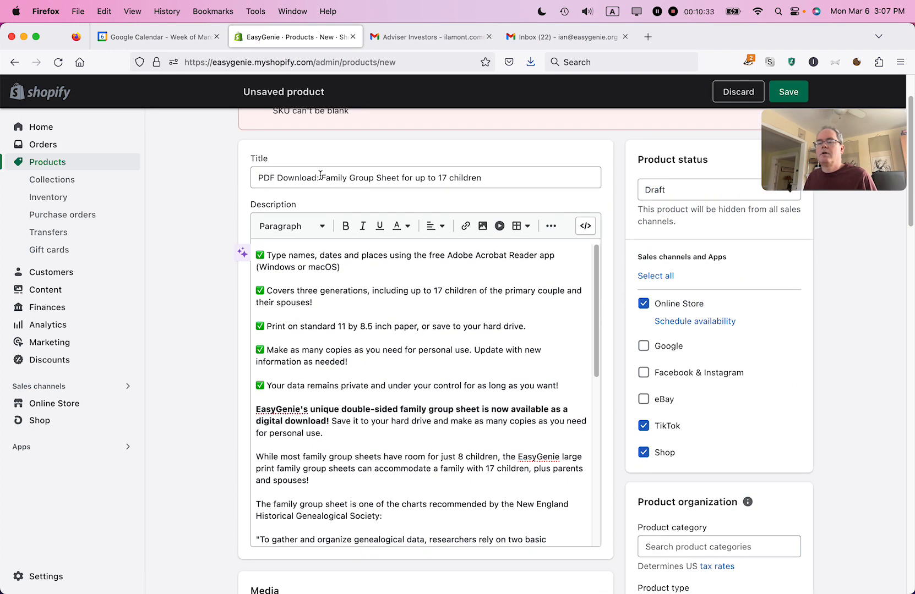
pyautogui.click(322, 174)
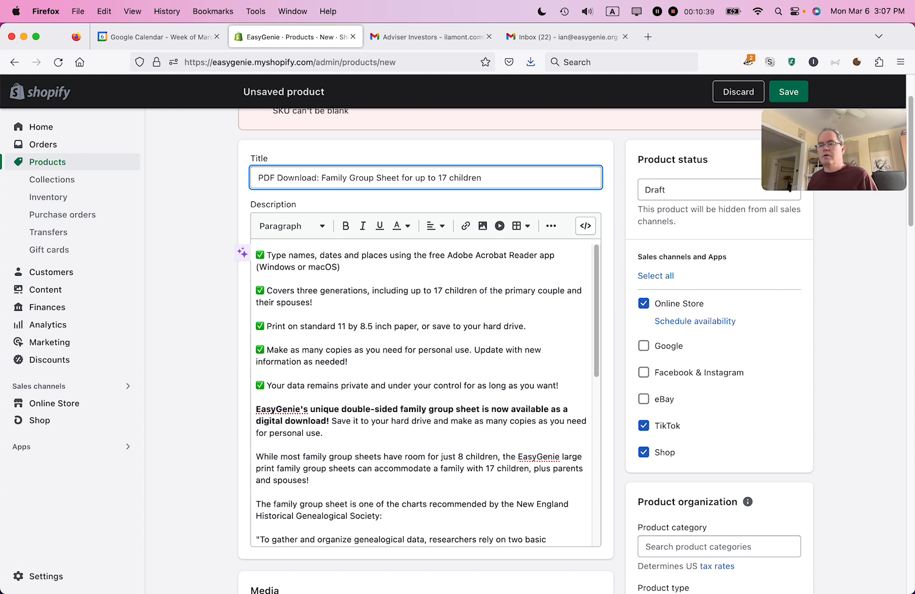
pyautogui.write('Genealogy')
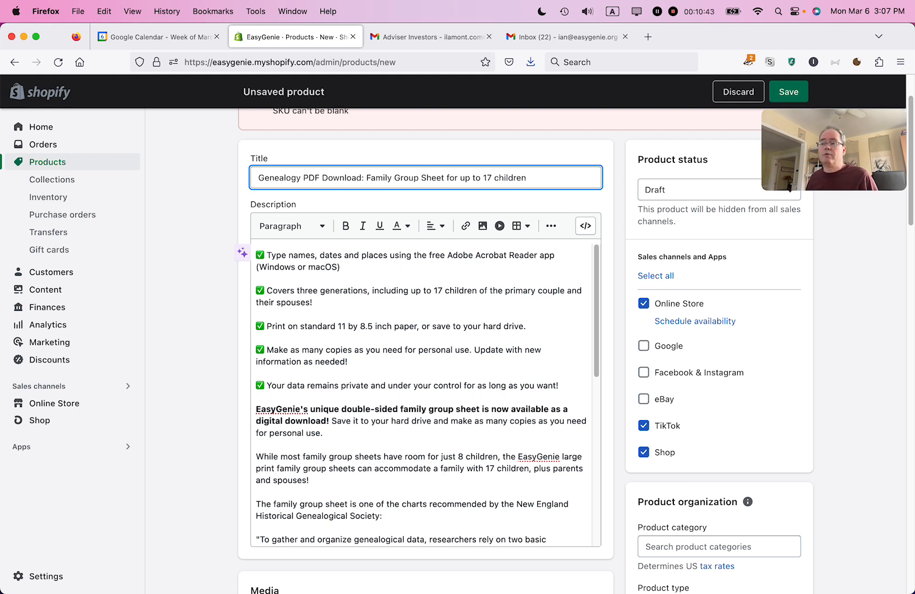
pyautogui.tripleClick(481, 179)
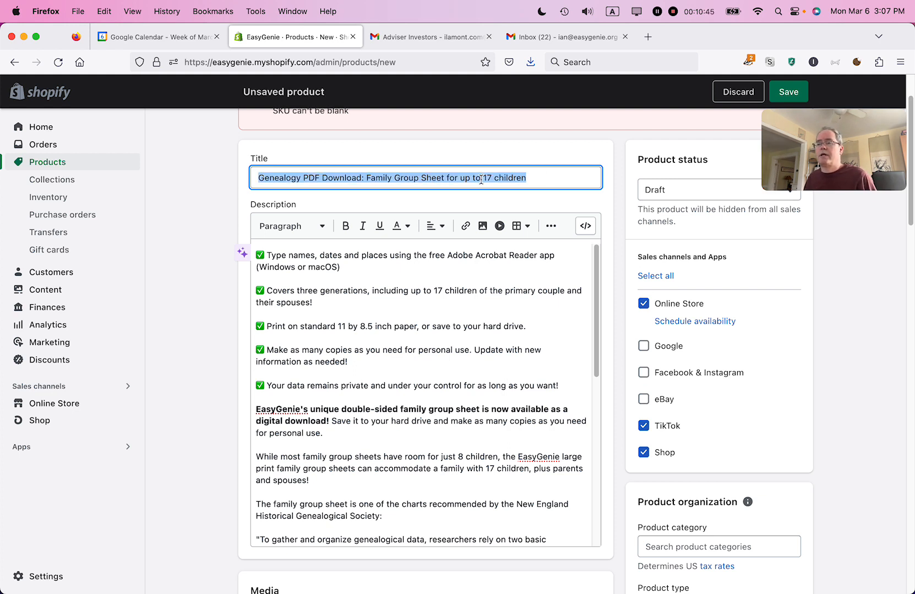
pyautogui.click(856, 343)
# Step: Check the page title, meta description and URL handle in the search engine listing against the new product title
pyautogui.scroll(-10, 820, 341)
pyautogui.scroll(-12, 820, 344)
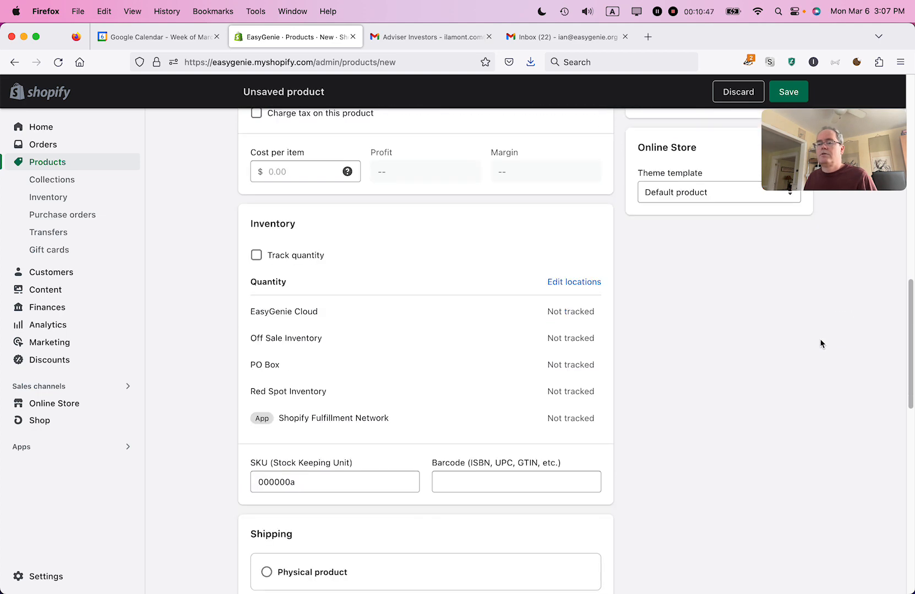
pyautogui.scroll(-3, 820, 344)
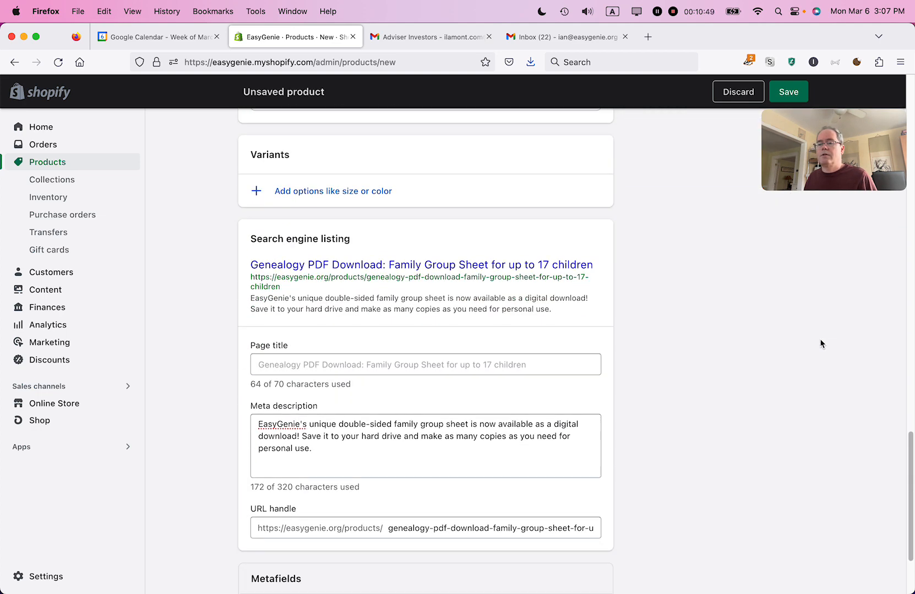
pyautogui.click(314, 361)
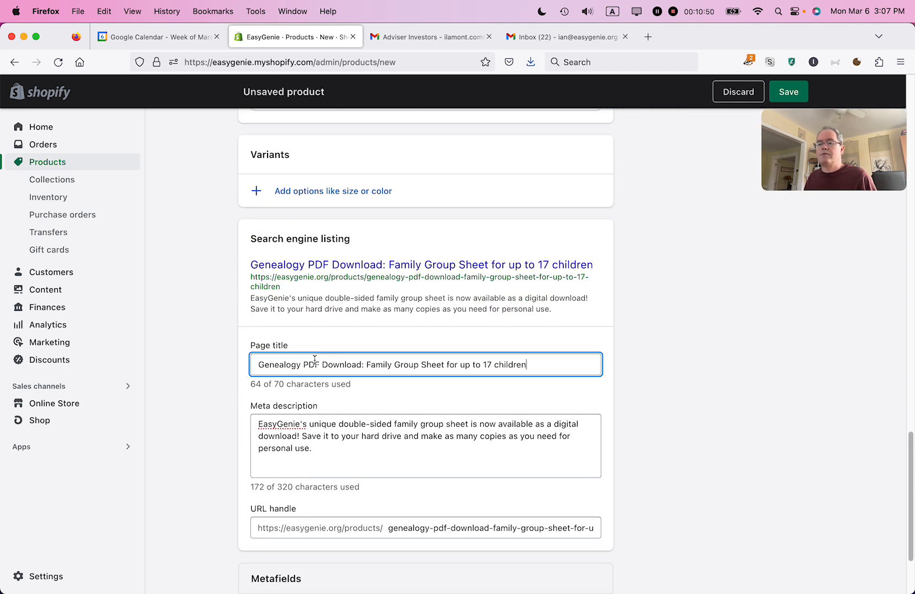
pyautogui.click(746, 367)
pyautogui.scroll(-2, 717, 372)
pyautogui.scroll(-3, 718, 371)
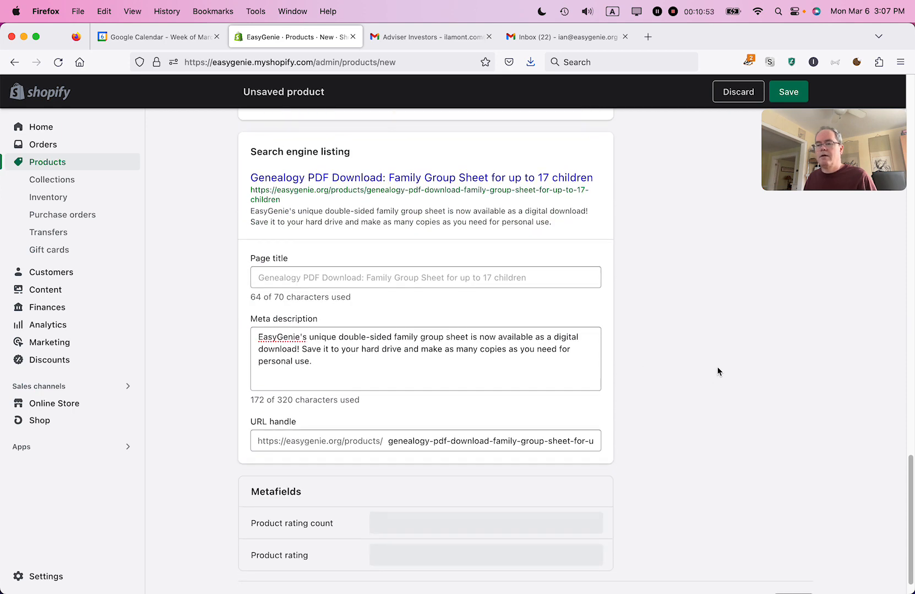
# Step: Save the new draft product
pyautogui.scroll(15, 718, 372)
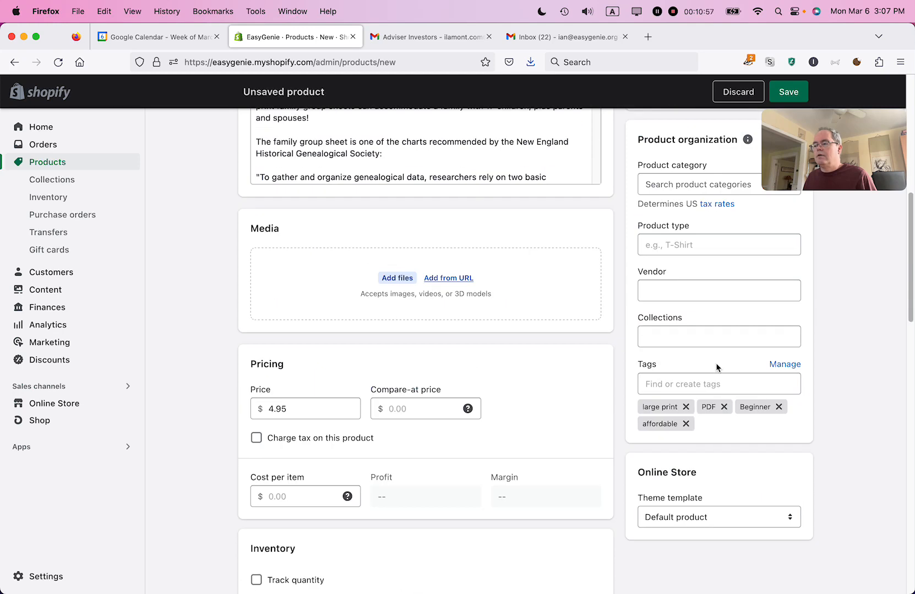
pyautogui.scroll(10, 716, 367)
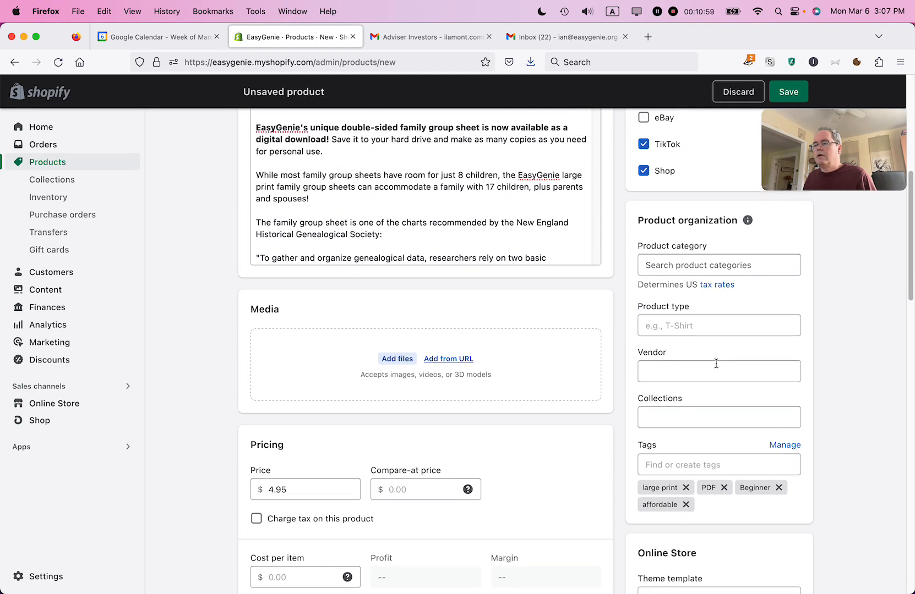
pyautogui.scroll(4, 717, 368)
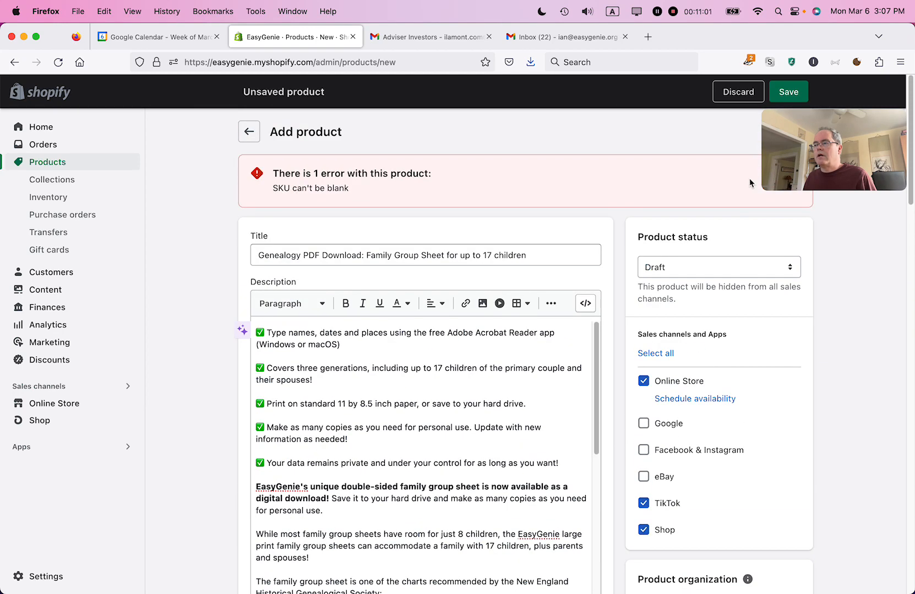
pyautogui.click(789, 93)
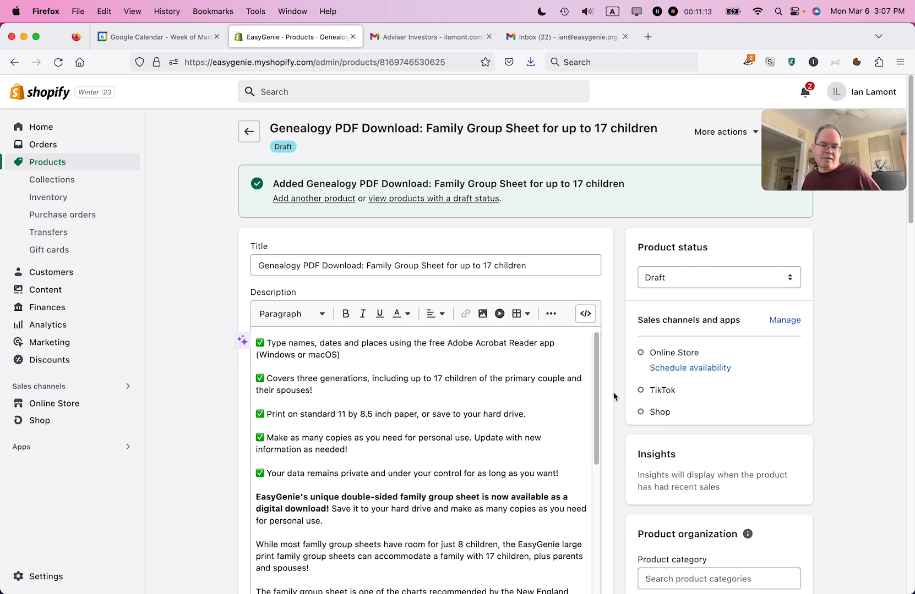
# Step: Add Canva FGS 10pt helvetica 1080x1080.png from the Marketing folder in Finder to the product's media in Firefox
pyautogui.scroll(-10, 614, 397)
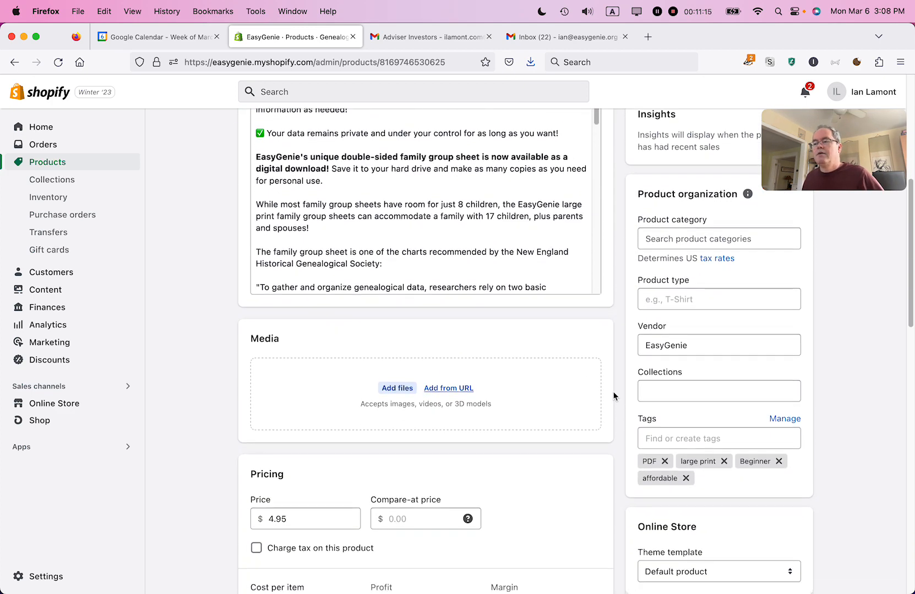
pyautogui.scroll(-2, 614, 397)
pyautogui.press('super+Tab')
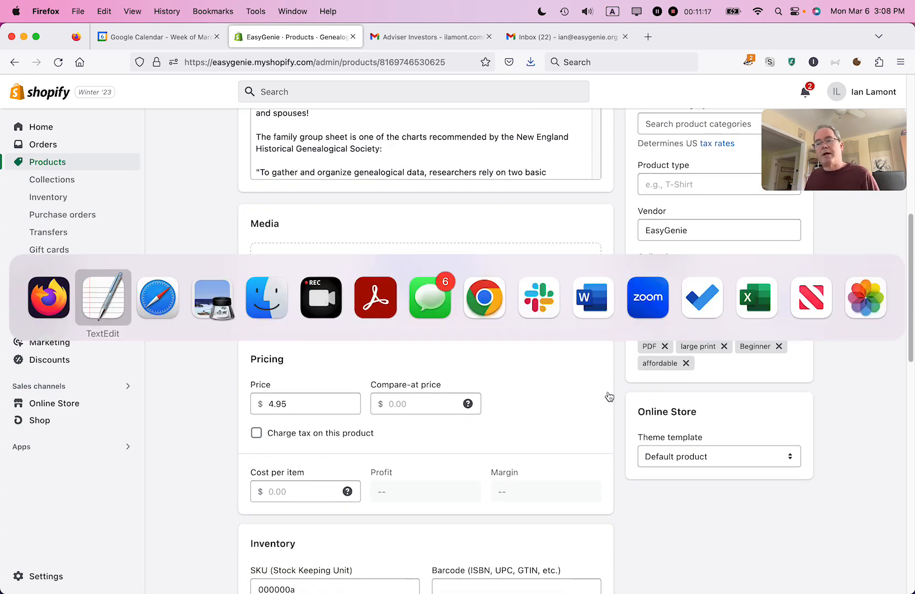
pyautogui.press('super+Tab')
pyautogui.press('super+Tab')
pyautogui.press('super+Tab')
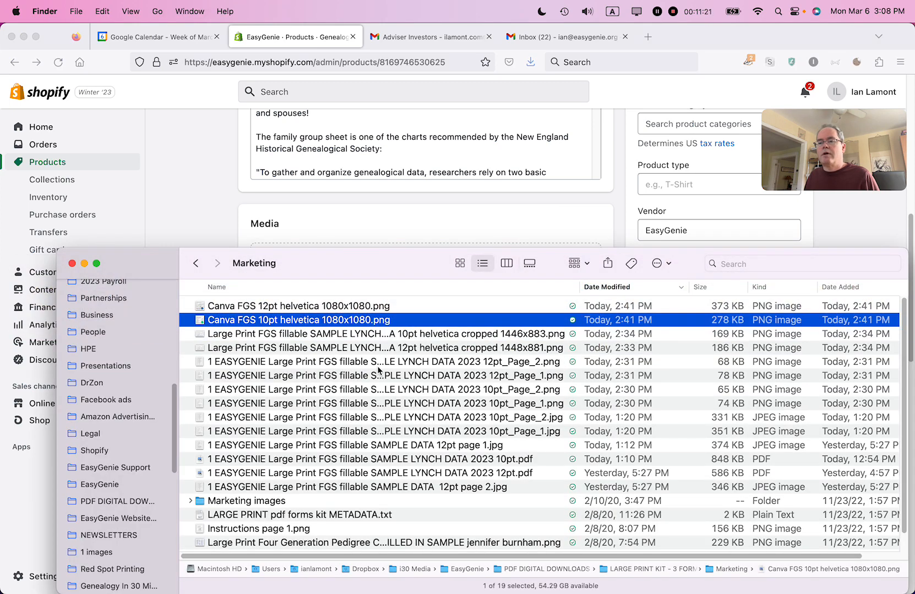
pyautogui.moveTo(138, 254); pyautogui.dragTo(242, 305)
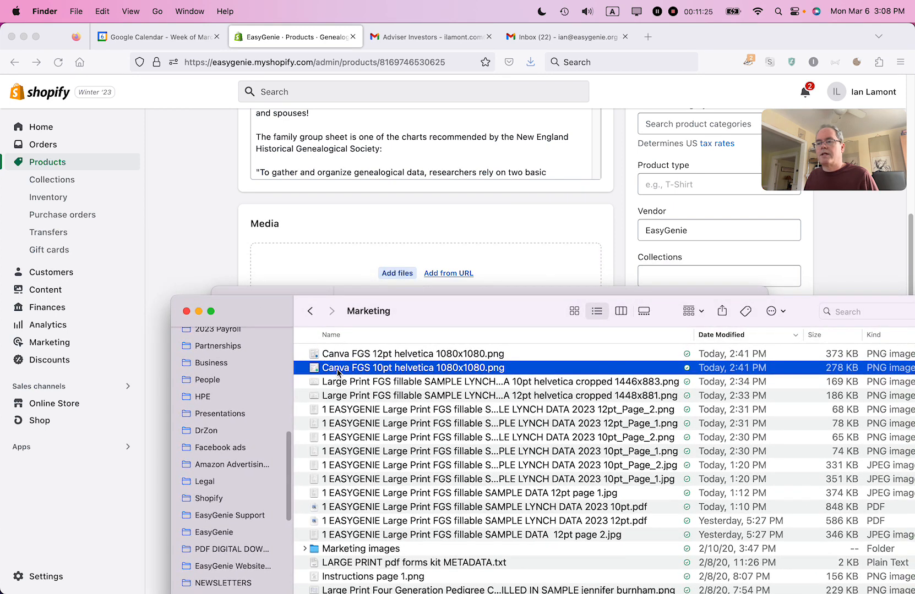
pyautogui.moveTo(339, 371); pyautogui.dragTo(327, 279)
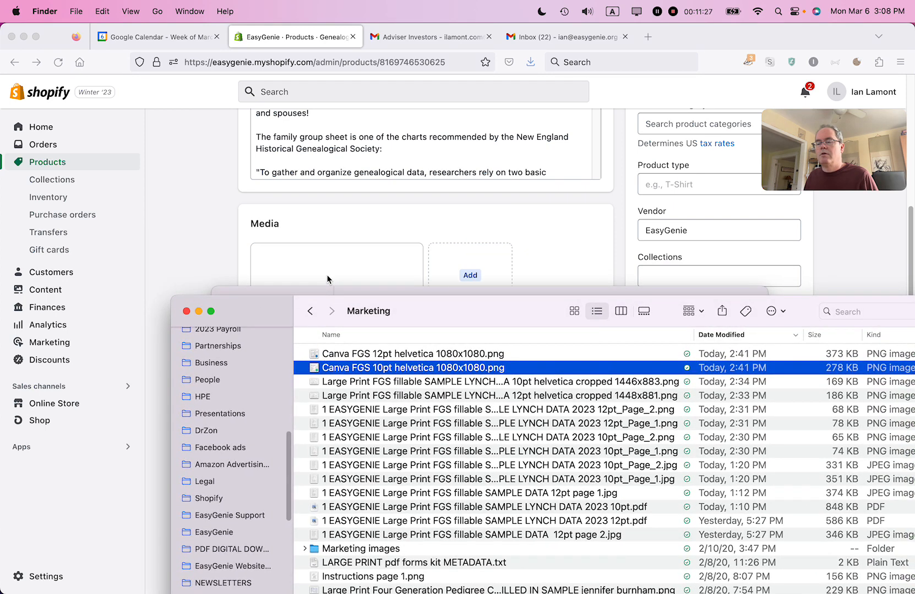
pyautogui.click(203, 237)
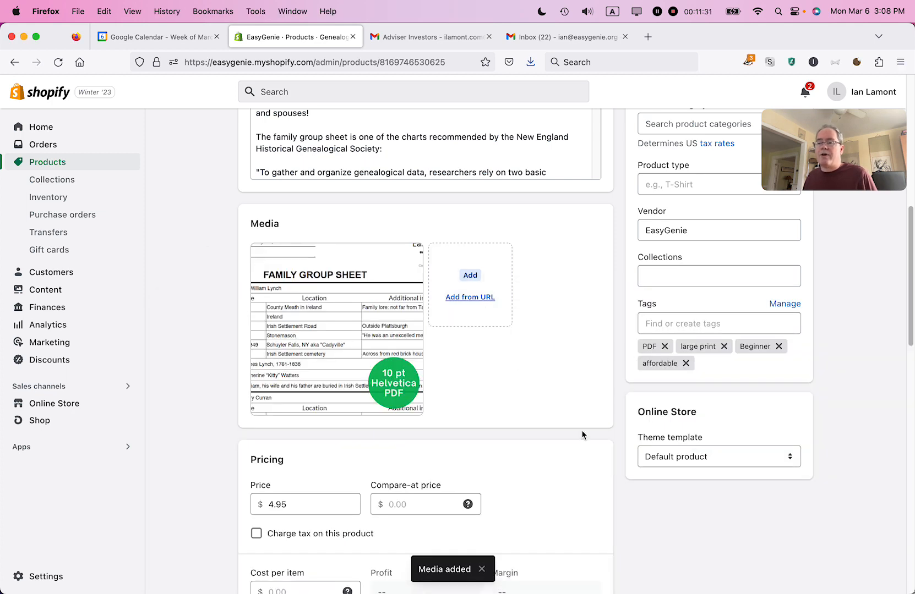
# Step: Add the 10pt Page_1 and Page_2 sample PNGs from Finder to the product media, placing page 1 before page 2
pyautogui.press('super+Tab')
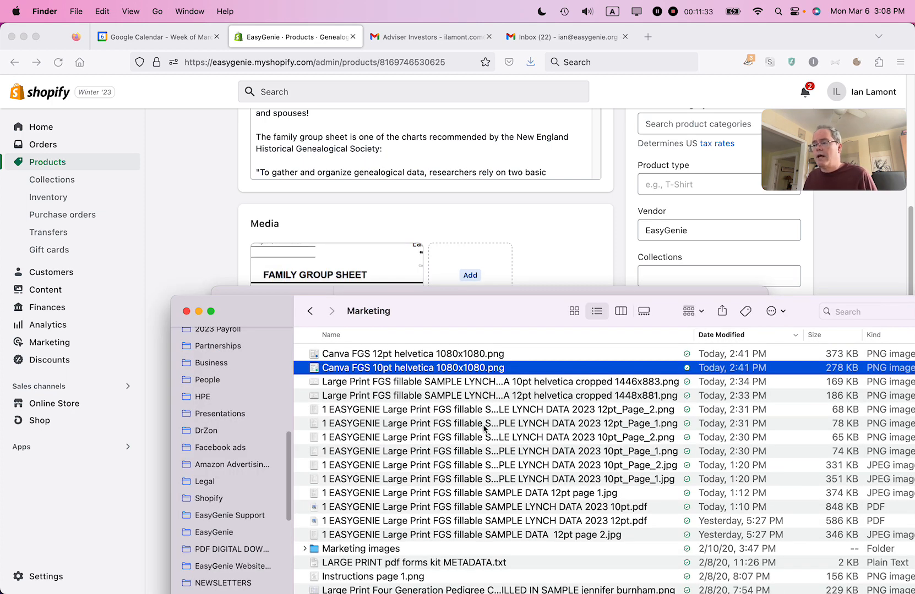
pyautogui.doubleClick(693, 334)
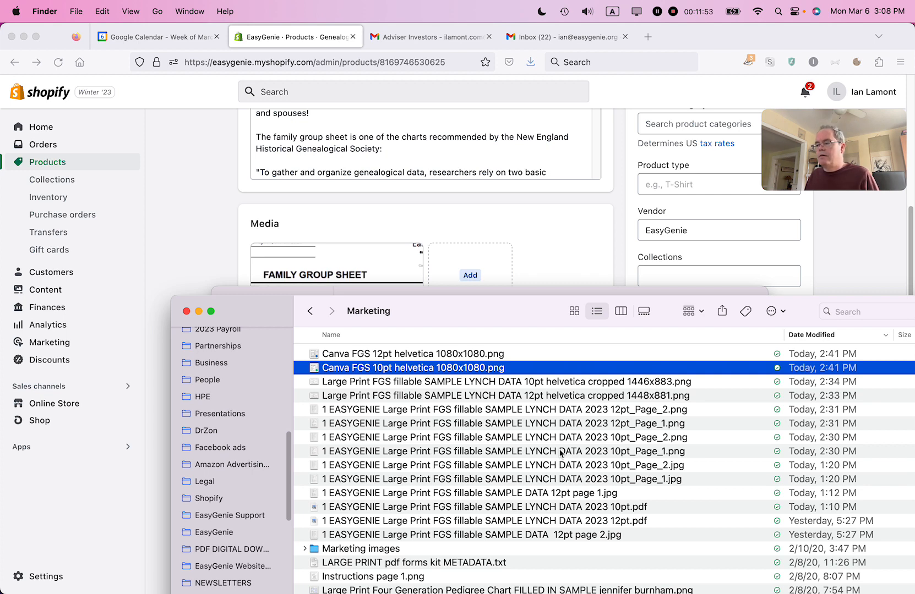
pyautogui.click(561, 453)
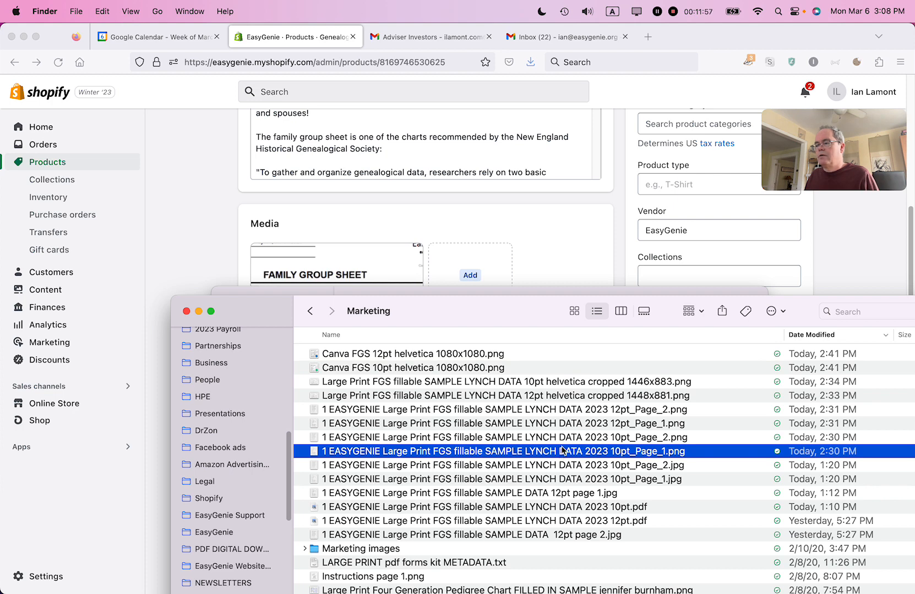
pyautogui.keyDown('shift'); pyautogui.click(561, 438); pyautogui.keyUp('shift')
pyautogui.moveTo(342, 440); pyautogui.dragTo(464, 267)
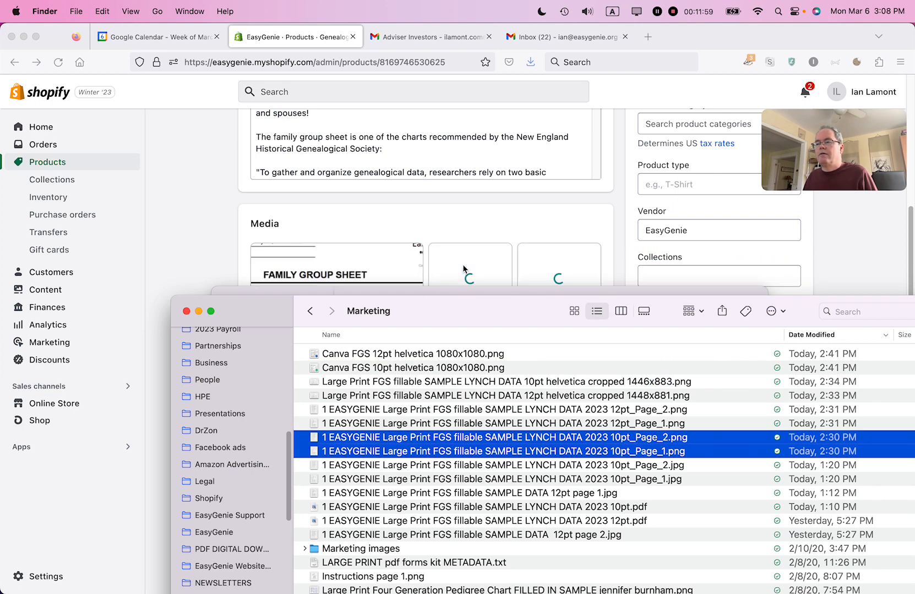
pyautogui.click(213, 241)
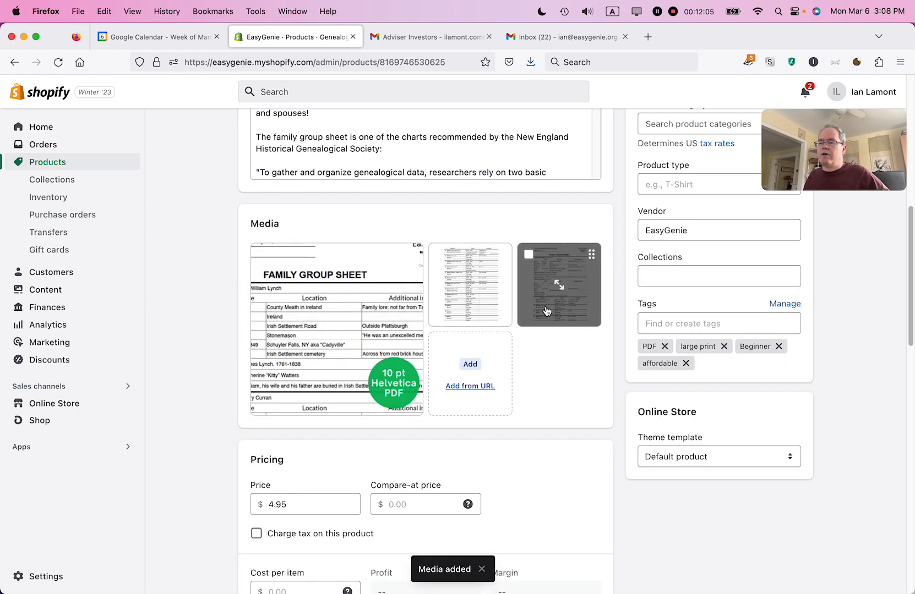
pyautogui.moveTo(550, 309); pyautogui.dragTo(467, 307)
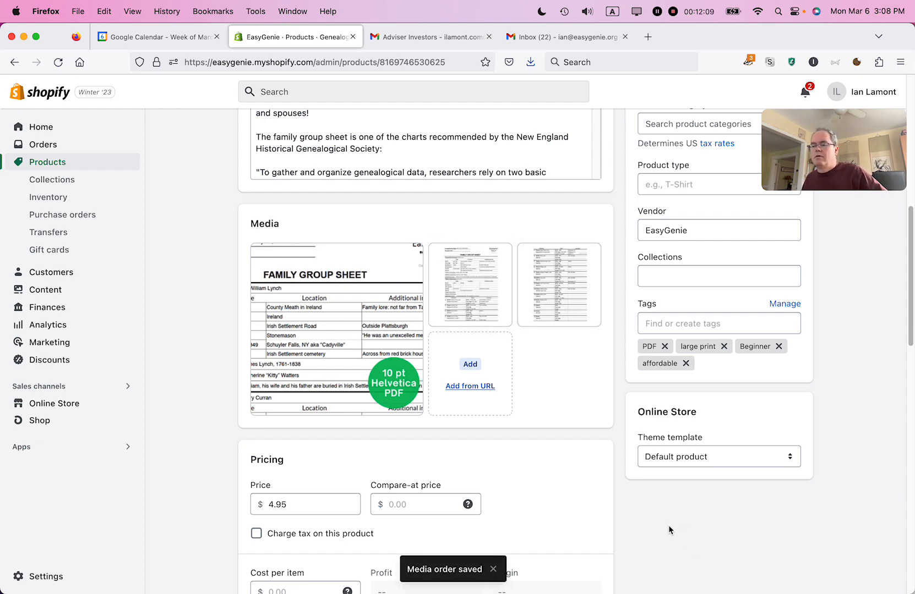
# Step: Open the product's digital files page in the Digital Downloads app and check its fulfillment settings
pyautogui.scroll(1, 669, 529)
pyautogui.scroll(10, 668, 525)
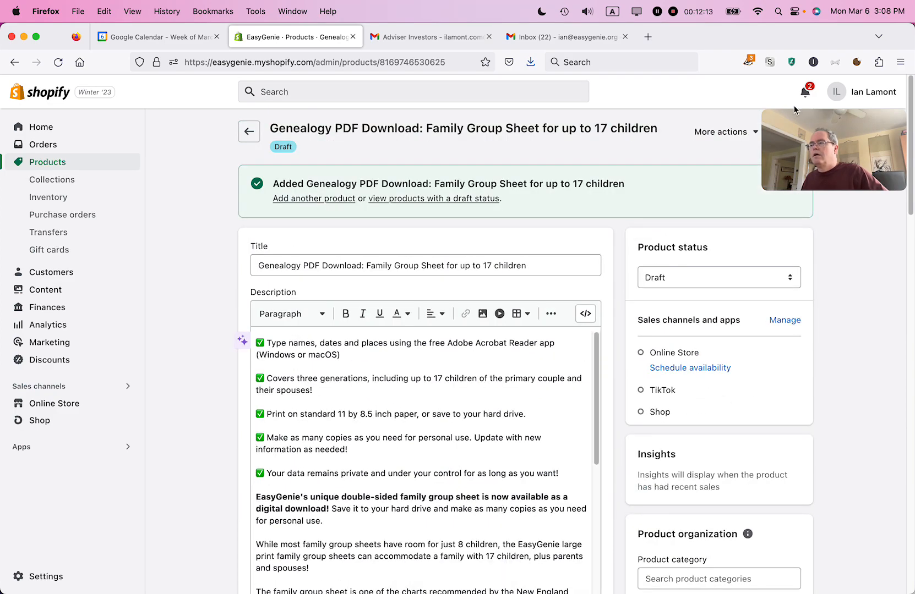
pyautogui.click(756, 134)
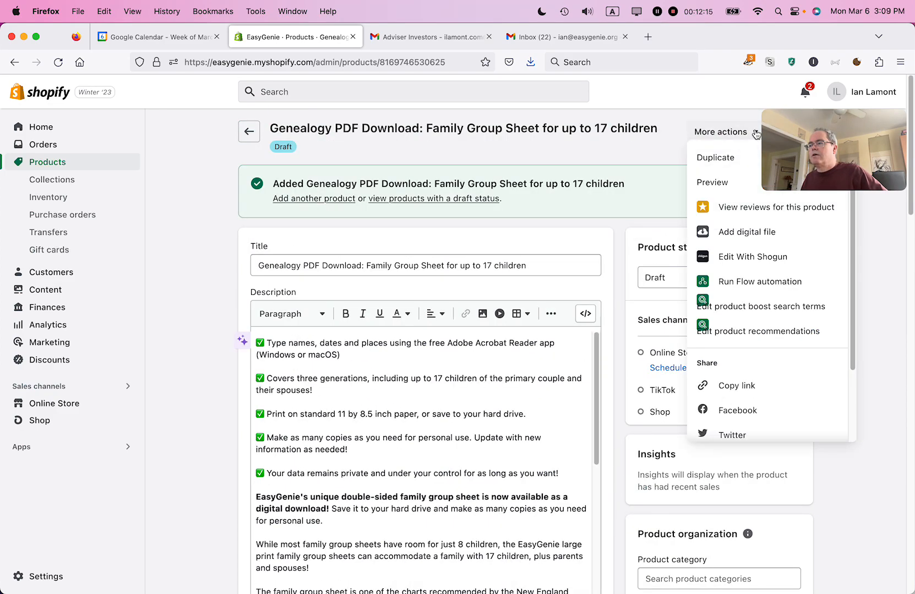
pyautogui.click(765, 233)
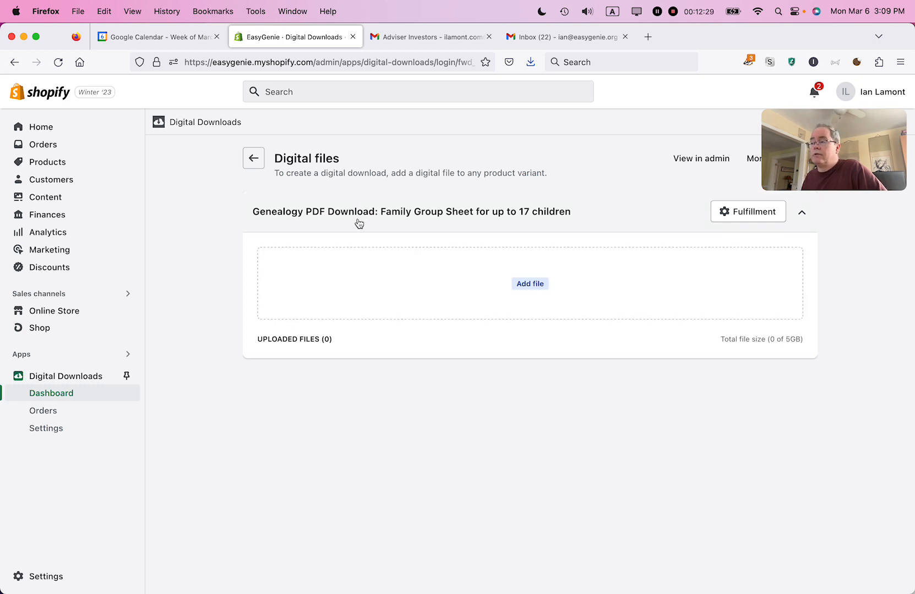
pyautogui.click(738, 217)
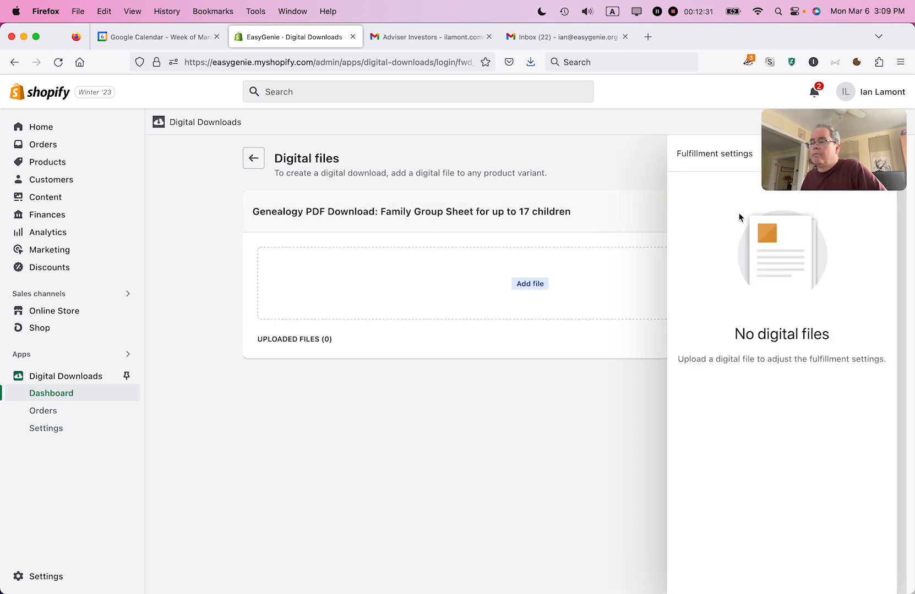
pyautogui.click(614, 326)
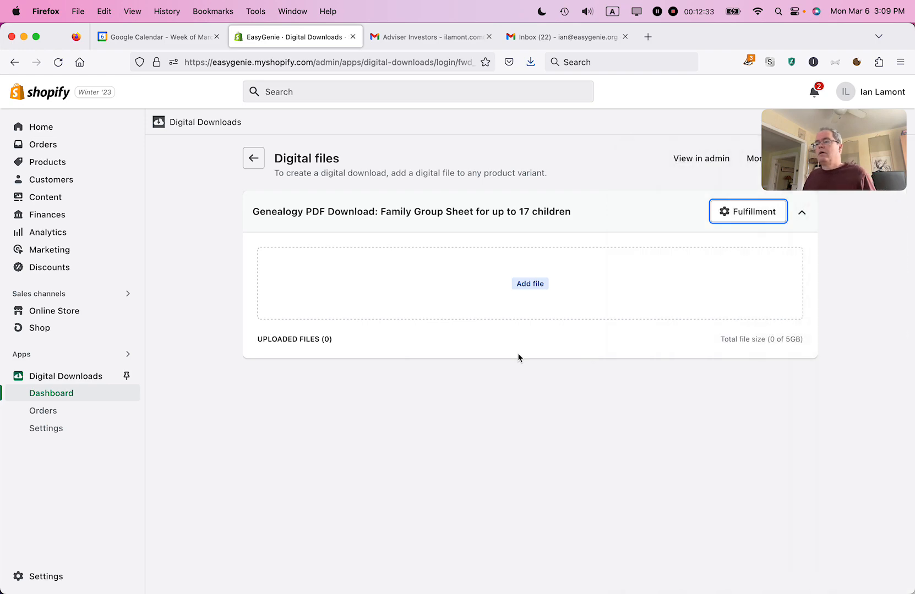
# Step: In Finder, go to the LARGE PRINT KIT - 3 FORMS folder and select 1 EASYGENIE LP Family Group Sheet fillable 10pt Helvetica.pdf
pyautogui.press('super+Tab')
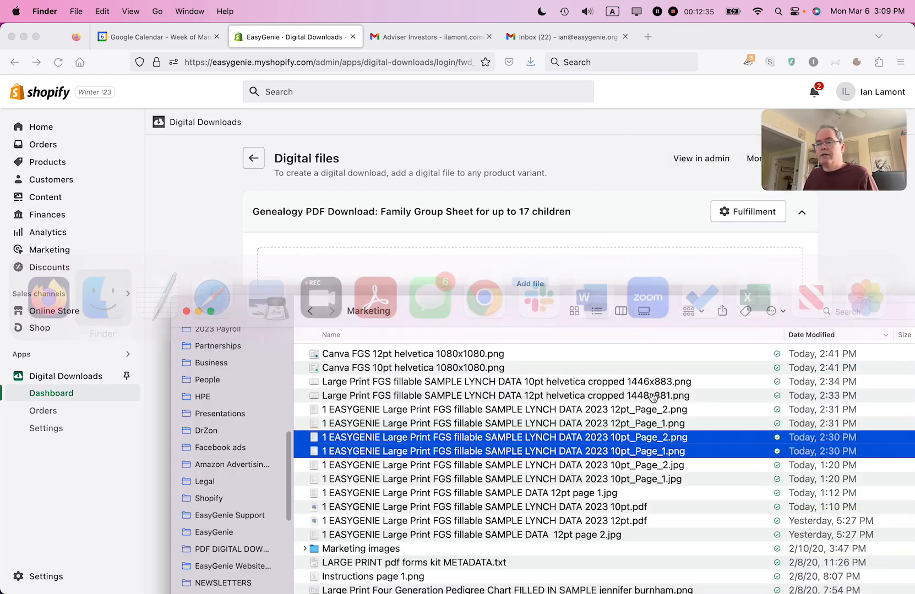
pyautogui.scroll(-1, 578, 412)
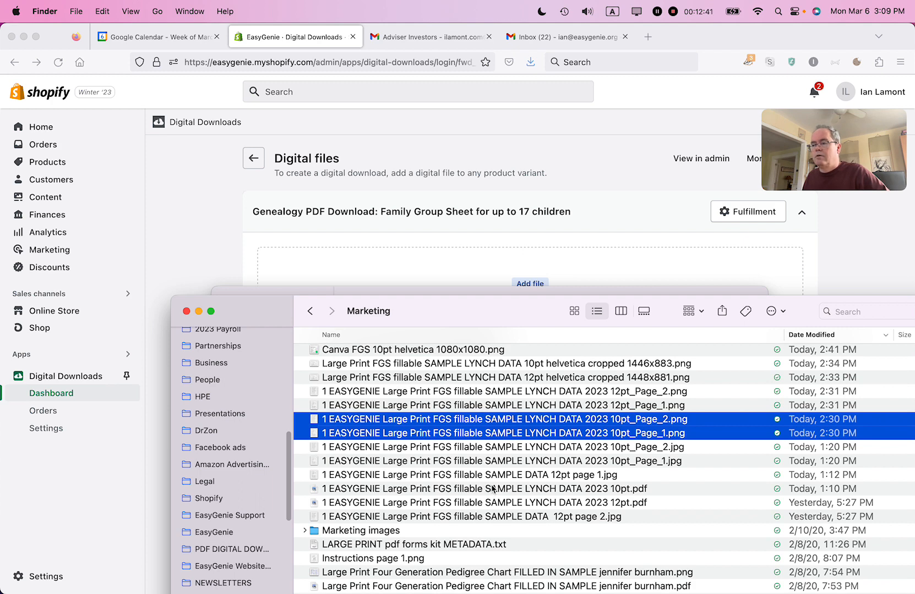
pyautogui.scroll(1, 493, 488)
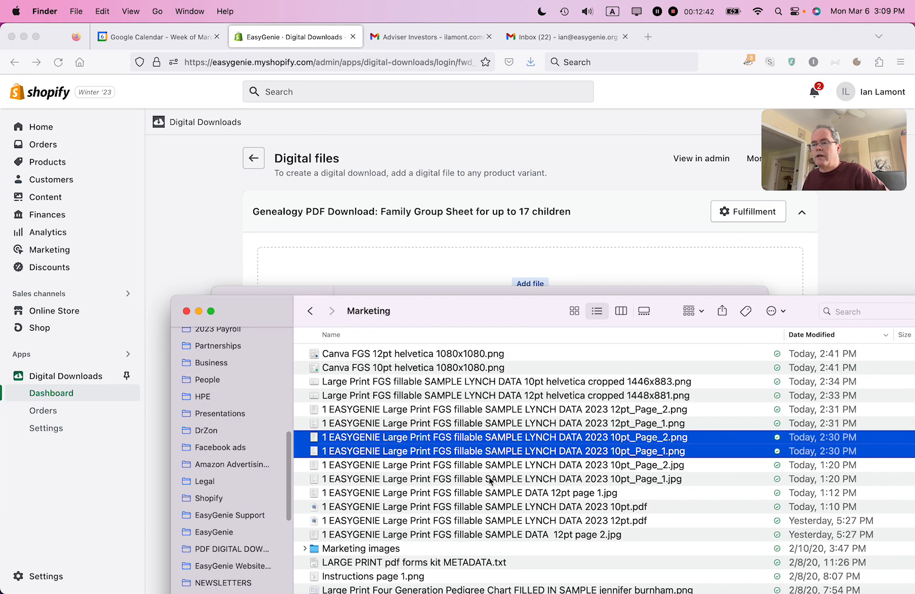
pyautogui.click(309, 311)
pyautogui.scroll(-3, 468, 440)
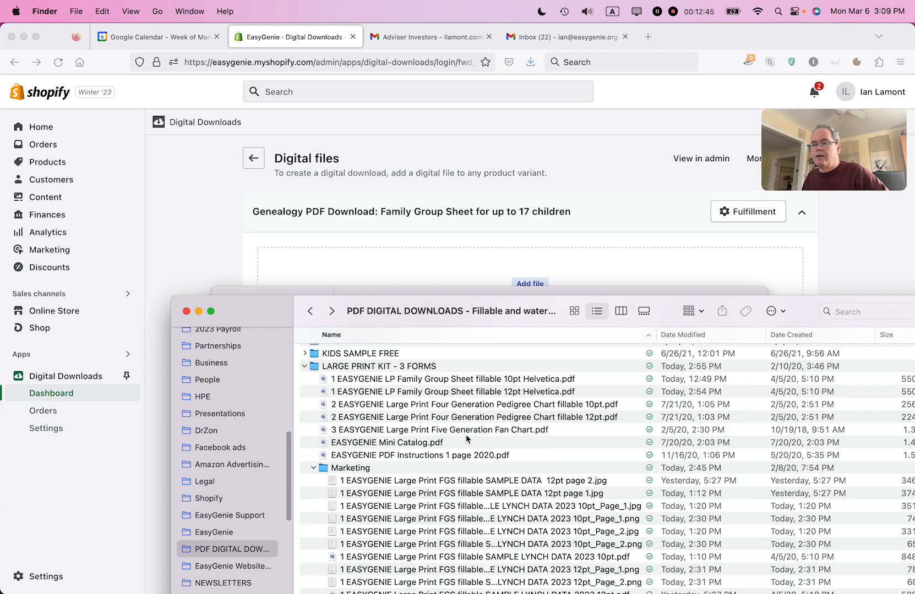
pyautogui.doubleClick(348, 367)
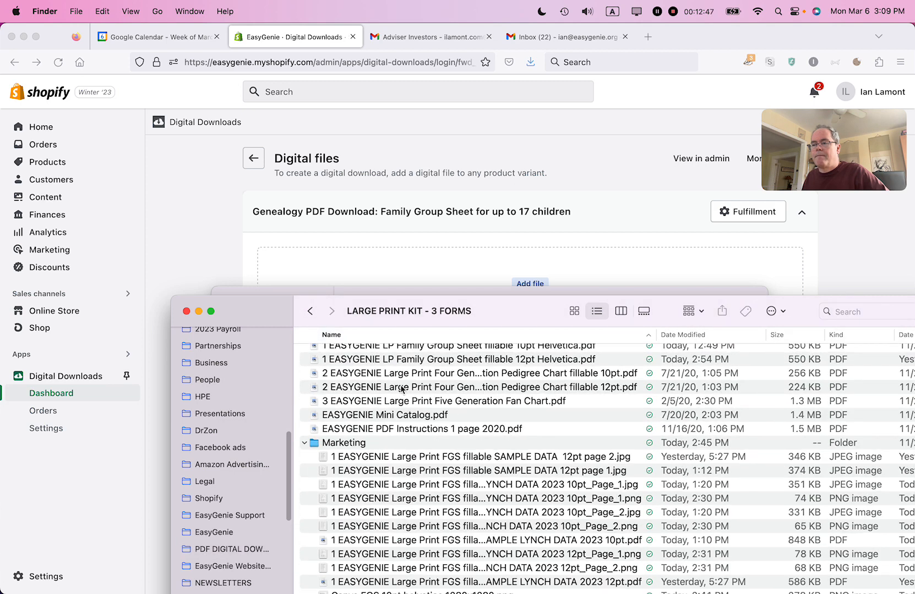
pyautogui.click(305, 444)
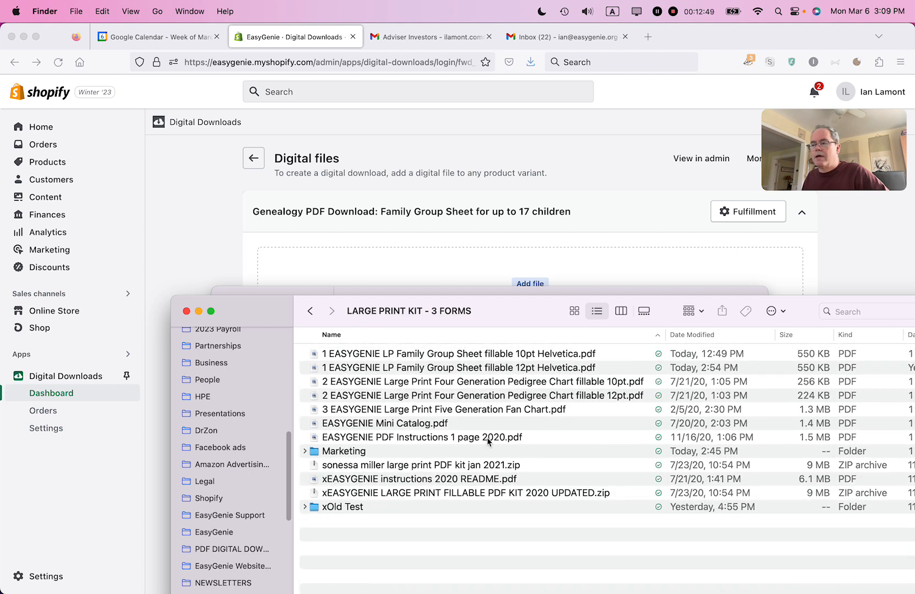
pyautogui.click(493, 355)
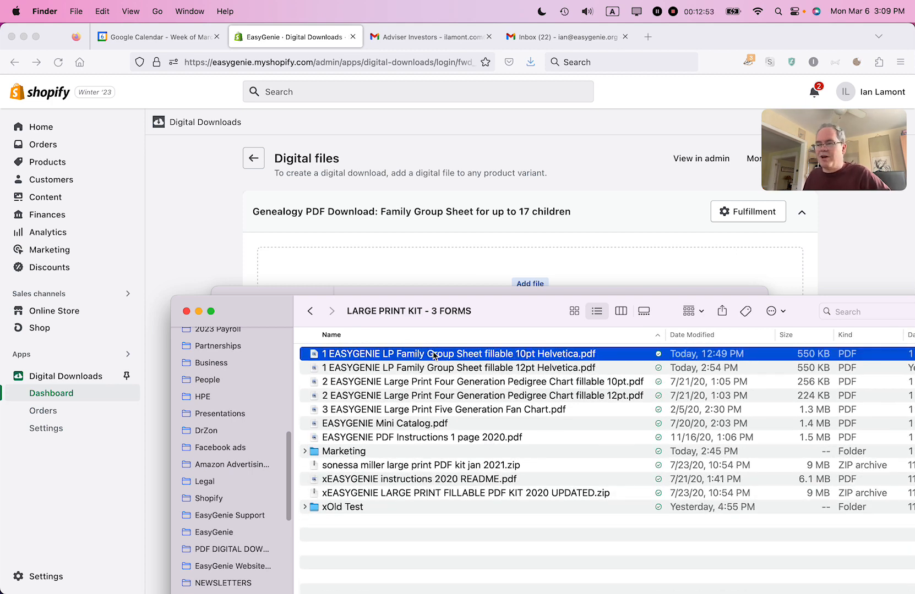
# Step: Check the blank 10pt Helvetica family group sheet PDF in Preview and close it
pyautogui.press('super+Tab')
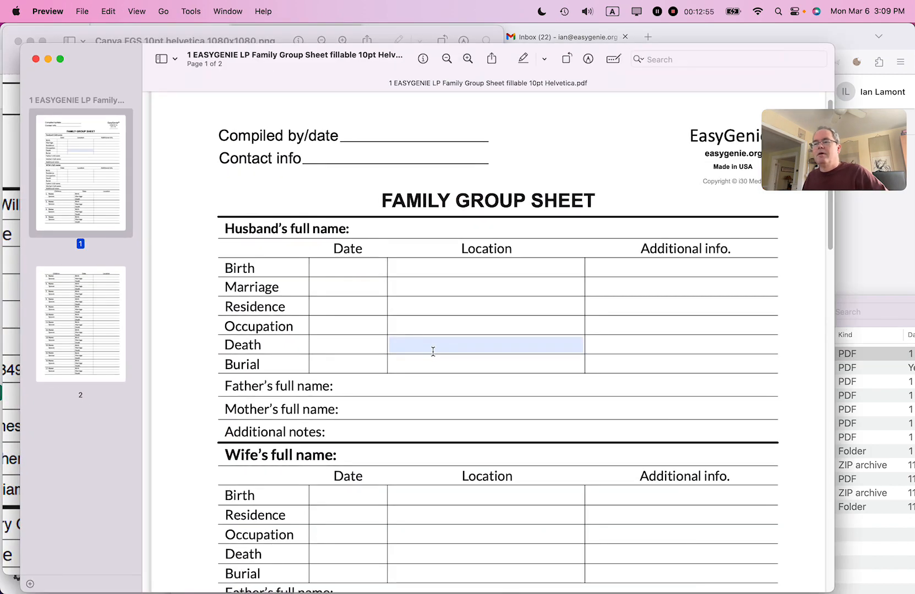
pyautogui.scroll(-10, 431, 351)
pyautogui.scroll(10, 438, 347)
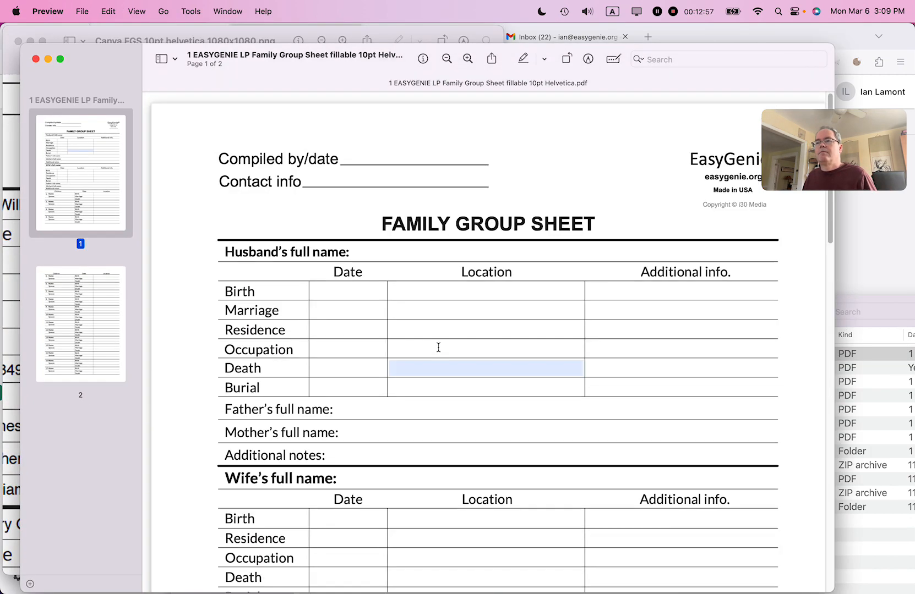
pyautogui.press('super+w')
pyautogui.press('super+w')
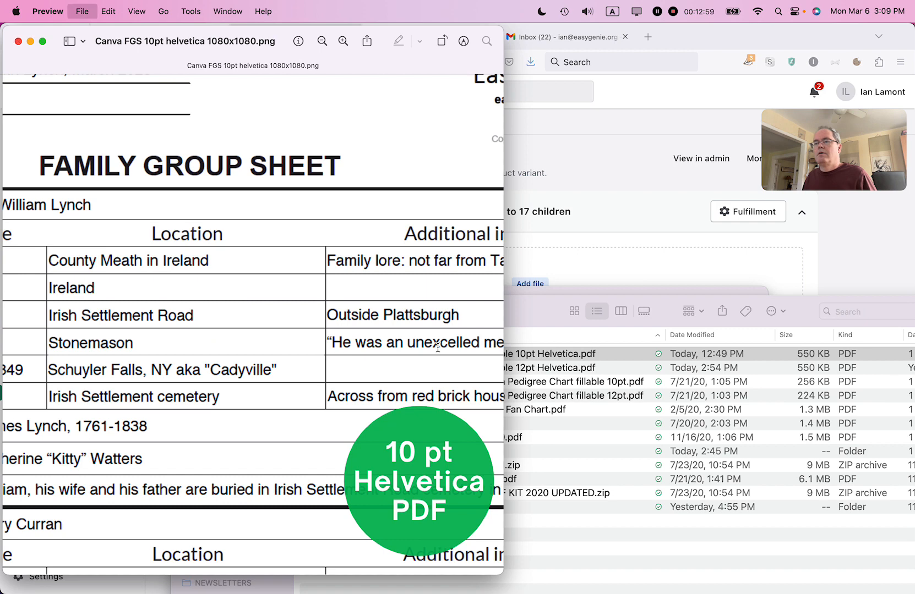
# Step: Upload 1 EASYGENIE LP Family Group Sheet fillable 10pt Helvetica.pdf from Finder as the product's digital file and save the change
pyautogui.click(311, 357)
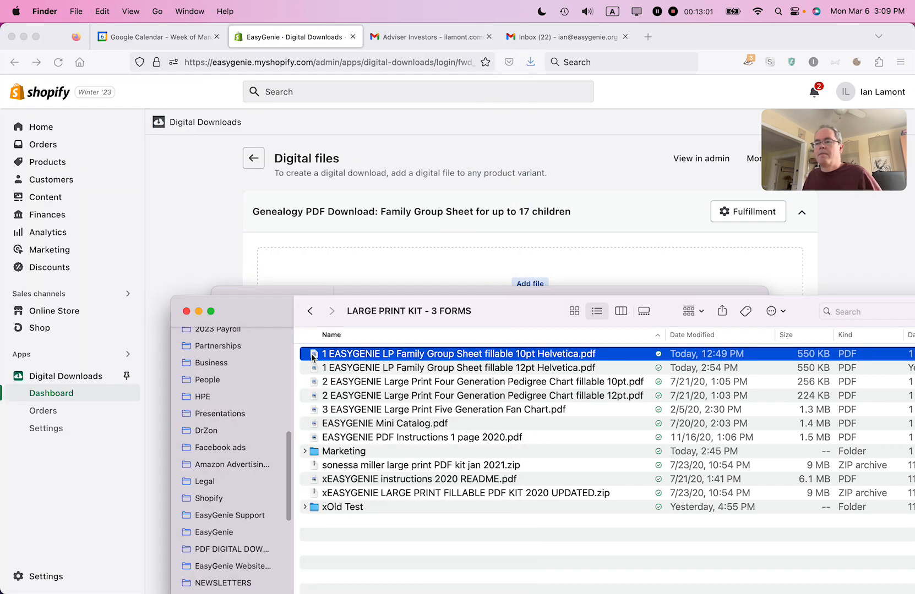
pyautogui.moveTo(312, 357); pyautogui.dragTo(406, 310)
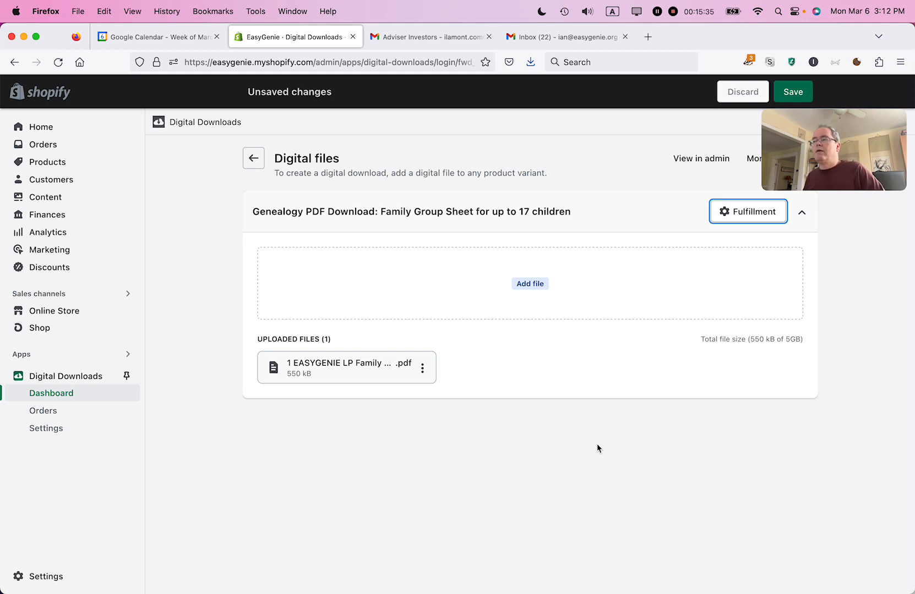
pyautogui.click(793, 92)
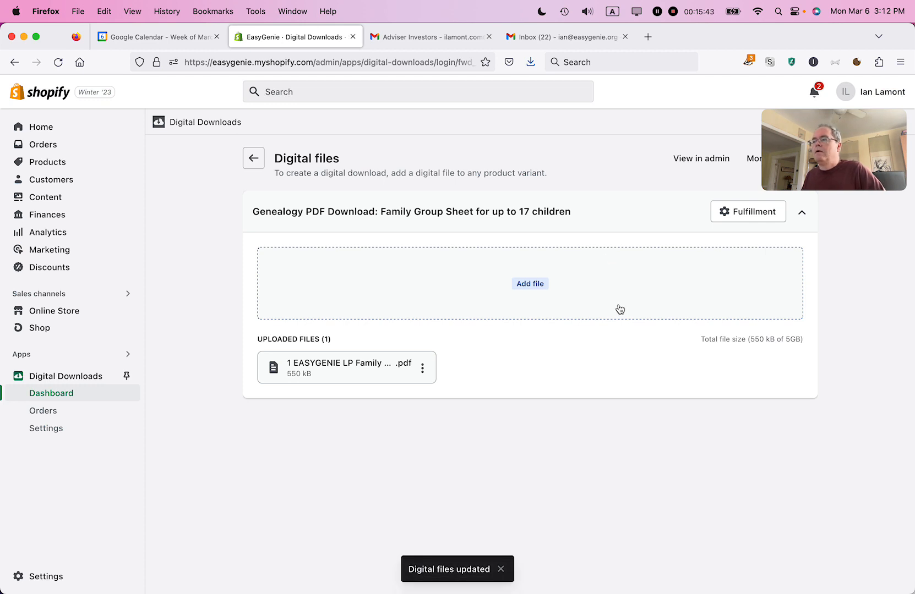
# Step: Check which additional actions the digital files page offers and return to the Digital Downloads product list
pyautogui.moveTo(792, 112); pyautogui.dragTo(776, 386)
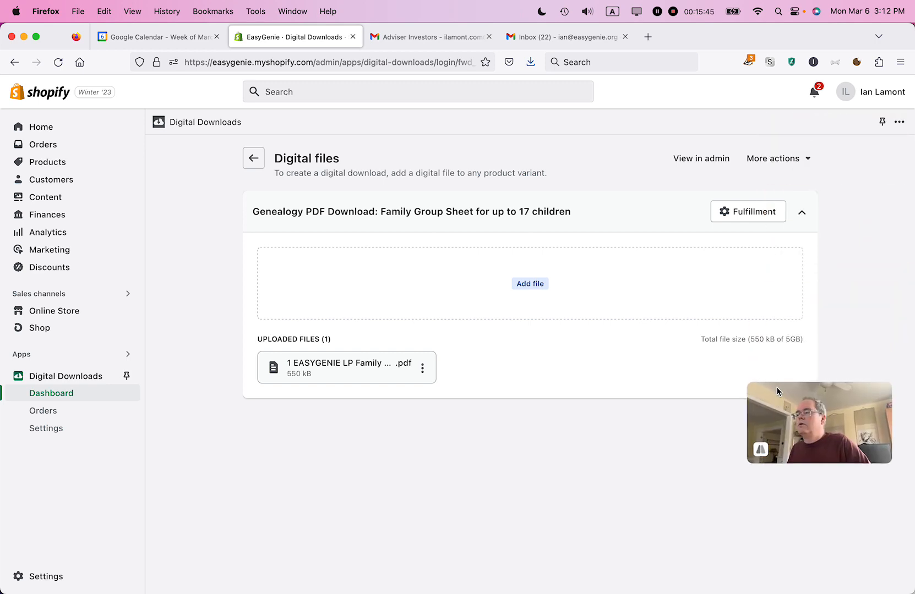
pyautogui.click(809, 160)
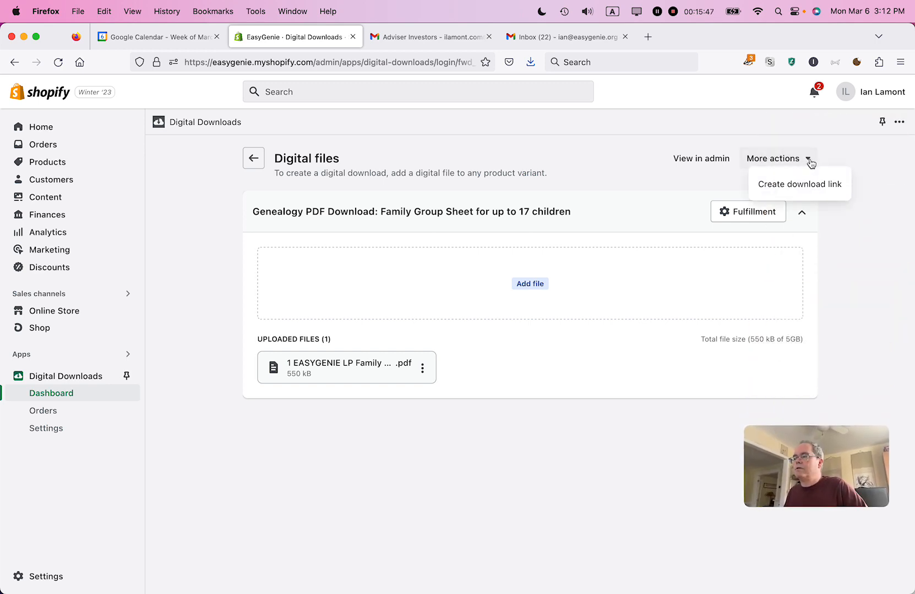
pyautogui.click(600, 154)
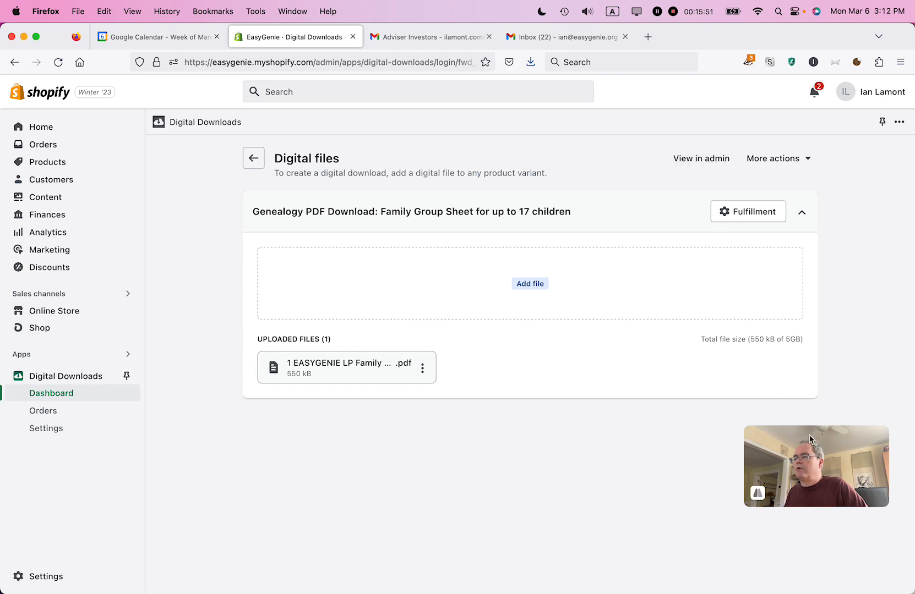
pyautogui.moveTo(816, 450); pyautogui.dragTo(822, 119)
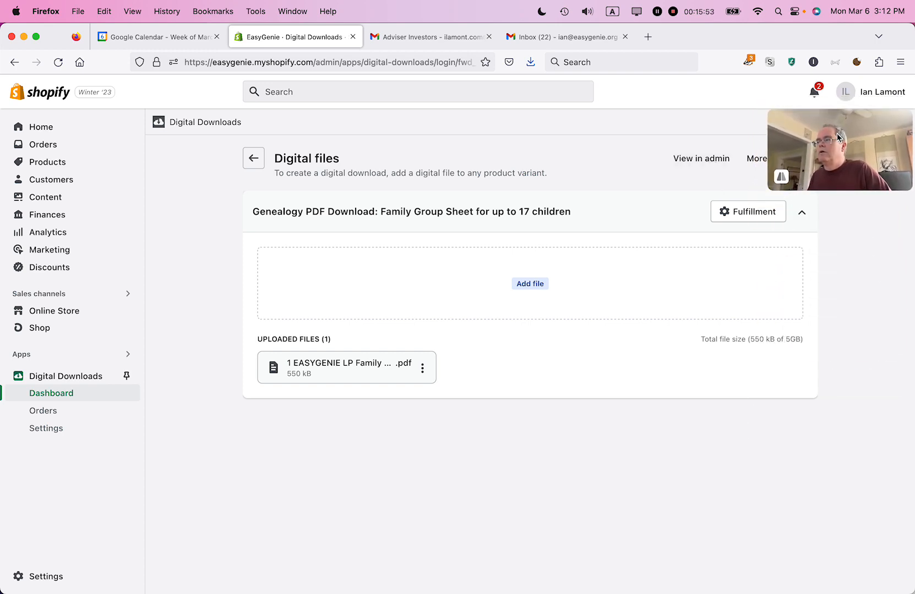
pyautogui.click(254, 160)
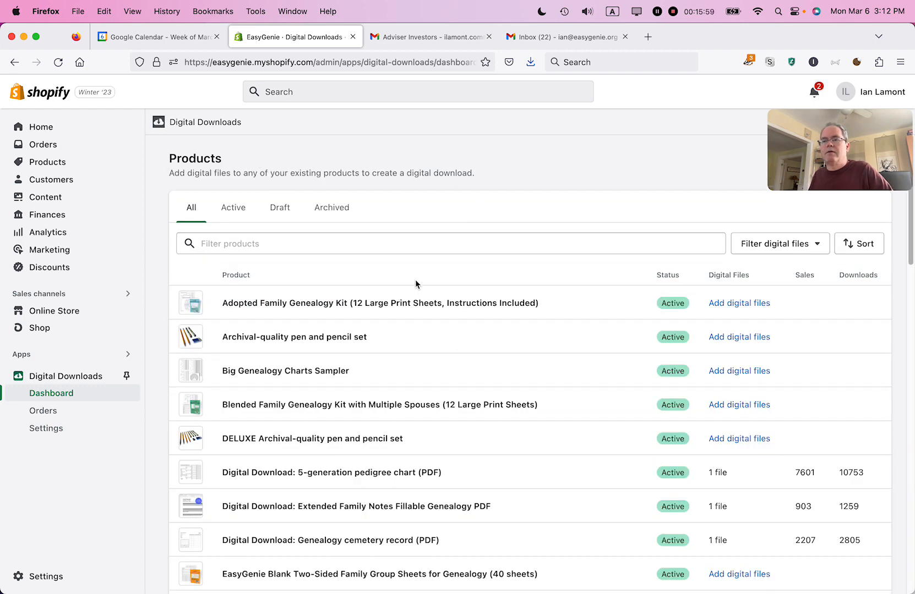
# Step: Find the draft Genealogy PDF Download: Family Group Sheet for up to 17 children in Digital Downloads and open its Shopify product page
pyautogui.scroll(-1, 417, 285)
pyautogui.scroll(-5, 417, 284)
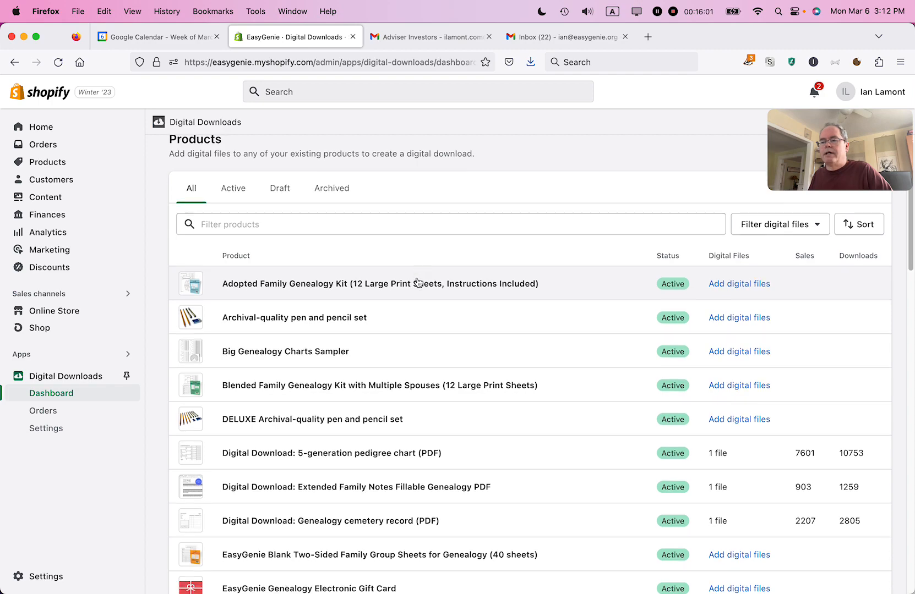
pyautogui.scroll(-5, 418, 282)
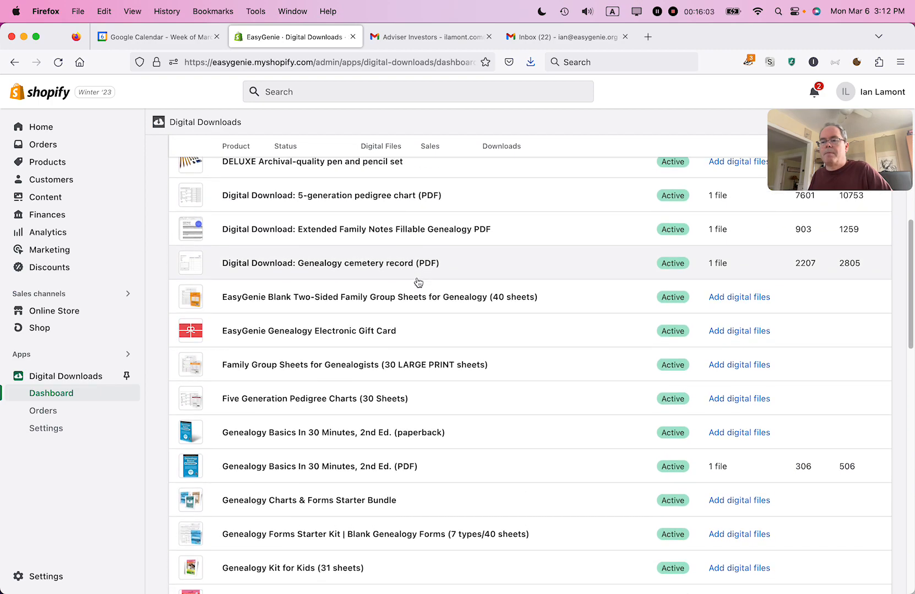
pyautogui.scroll(-4, 418, 282)
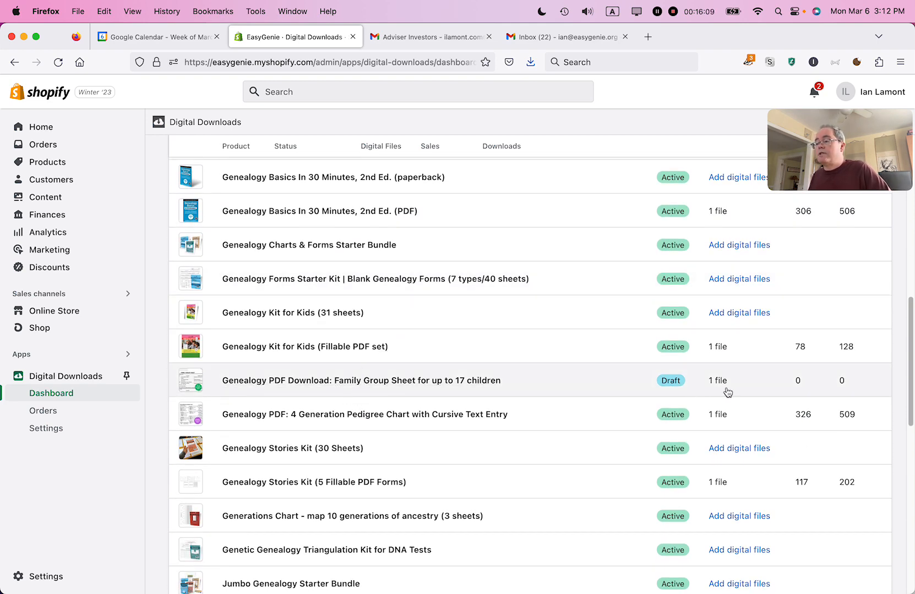
pyautogui.click(304, 385)
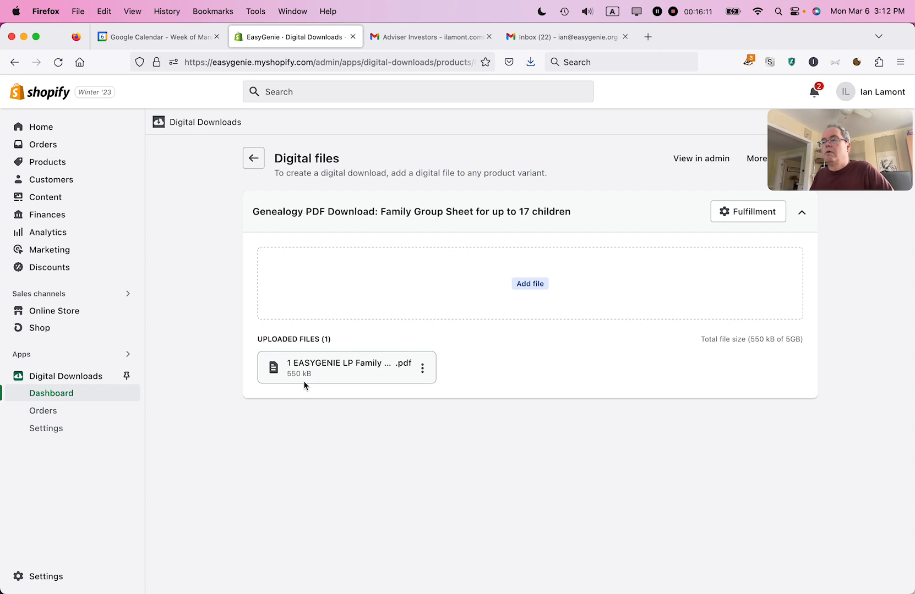
pyautogui.click(686, 160)
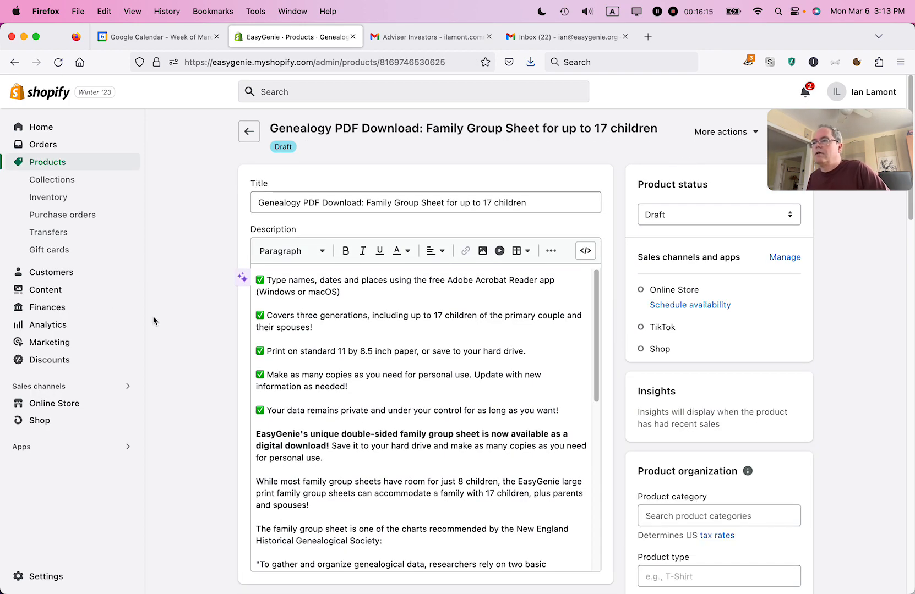
# Step: Preview the draft product in the online store and review its images, price, description, requirements and additional notes
pyautogui.click(754, 133)
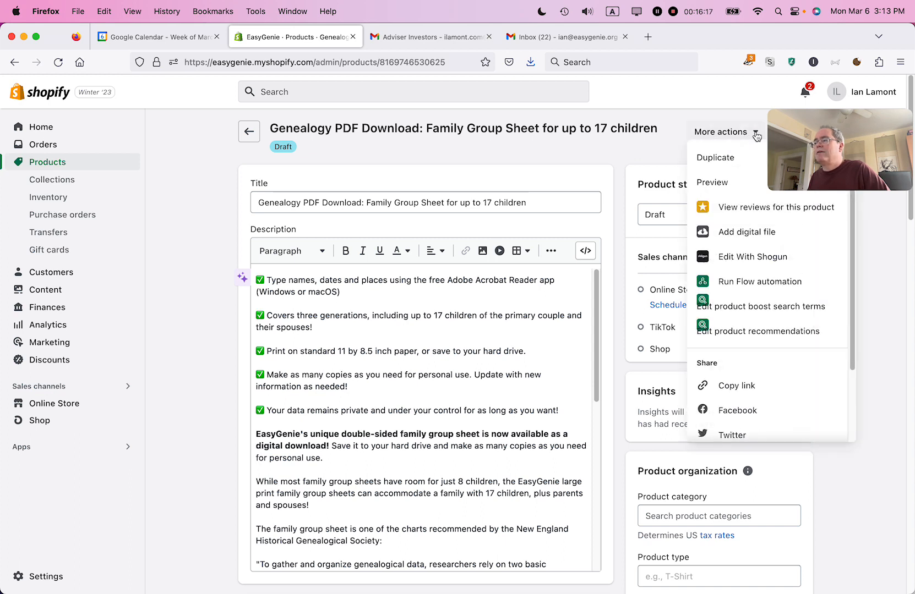
pyautogui.click(701, 187)
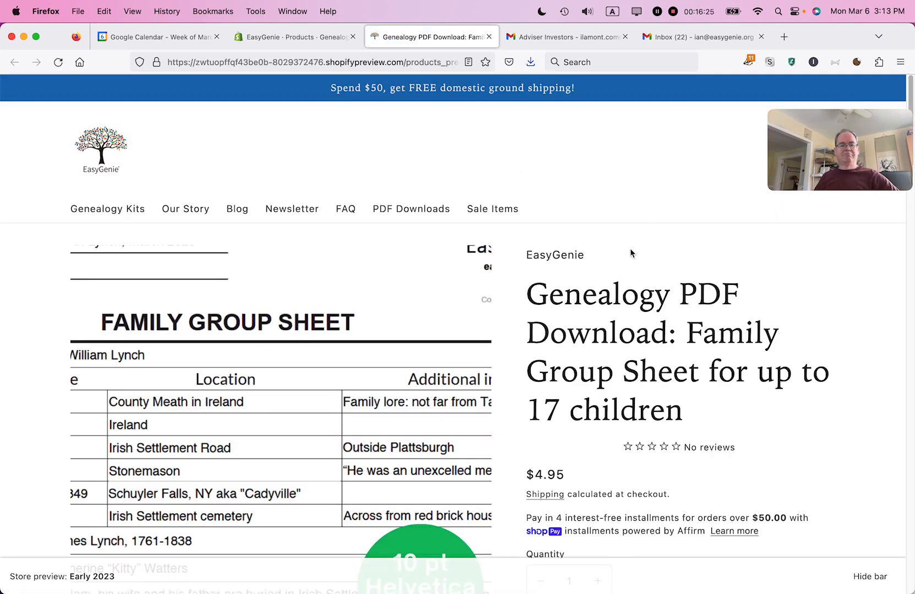
pyautogui.scroll(-3, 630, 249)
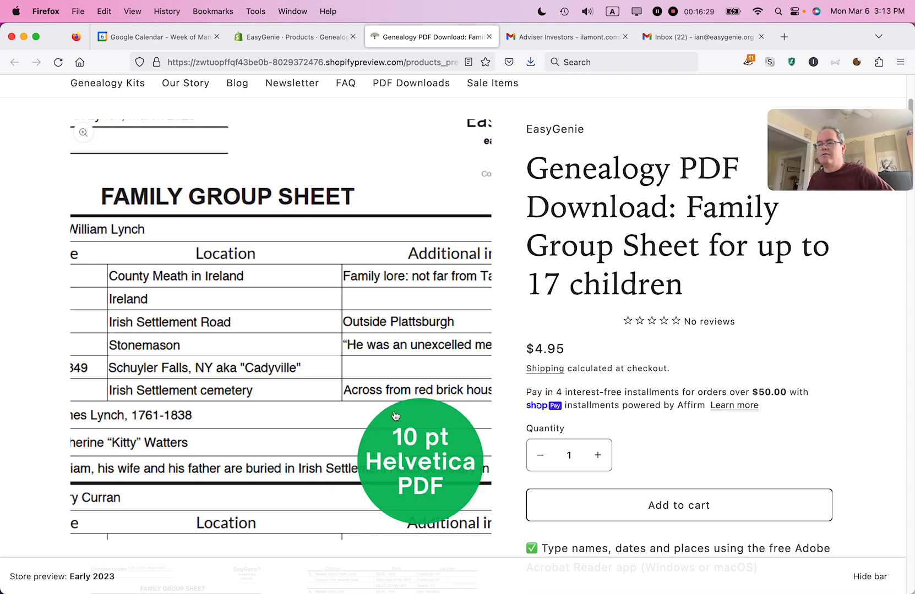
pyautogui.scroll(-6, 413, 385)
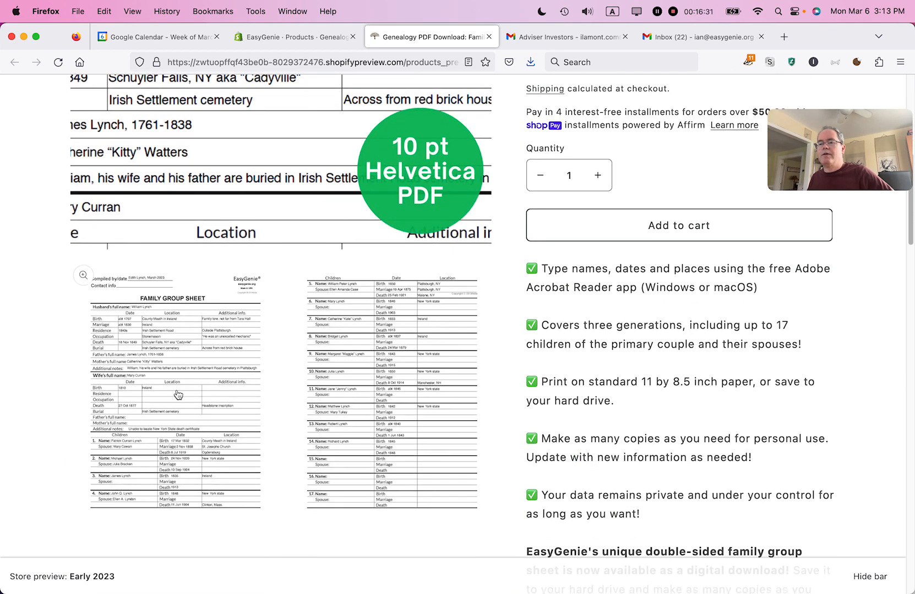
pyautogui.scroll(-4, 435, 388)
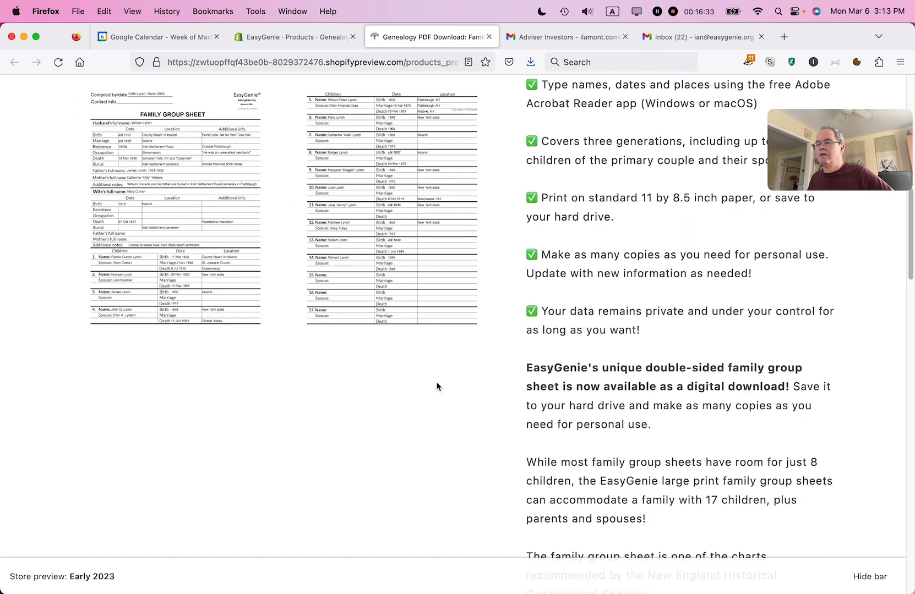
pyautogui.scroll(-5, 611, 329)
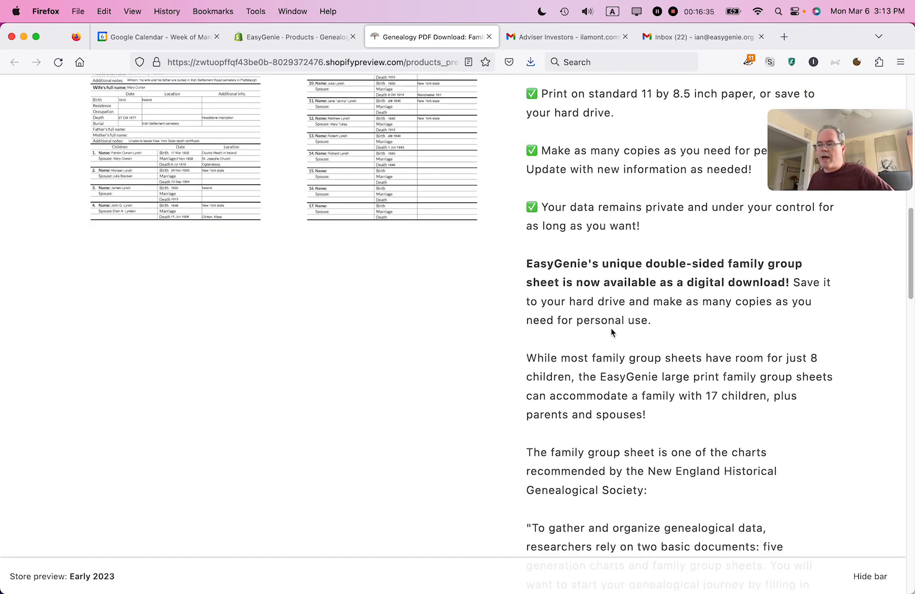
pyautogui.scroll(-10, 610, 329)
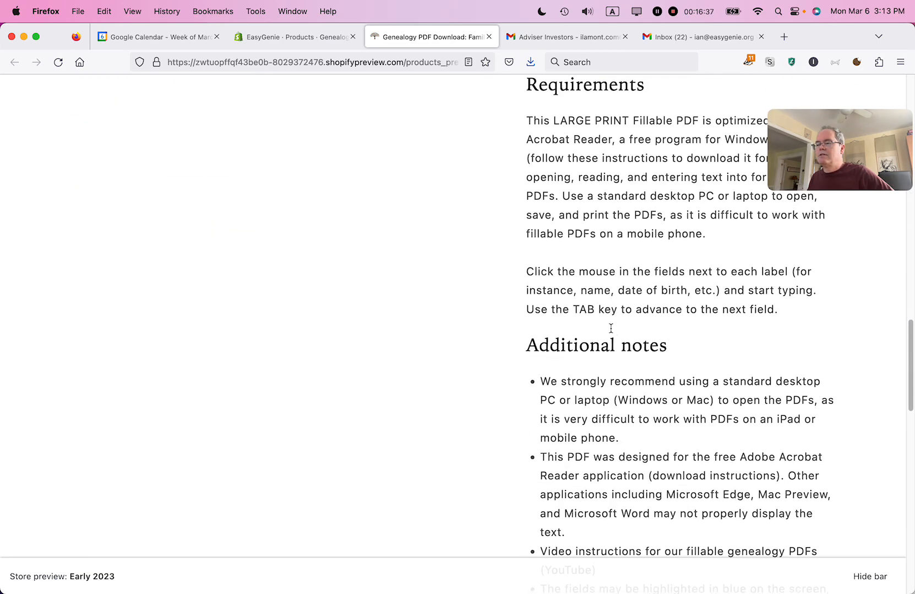
pyautogui.scroll(-5, 612, 331)
pyautogui.scroll(7, 612, 331)
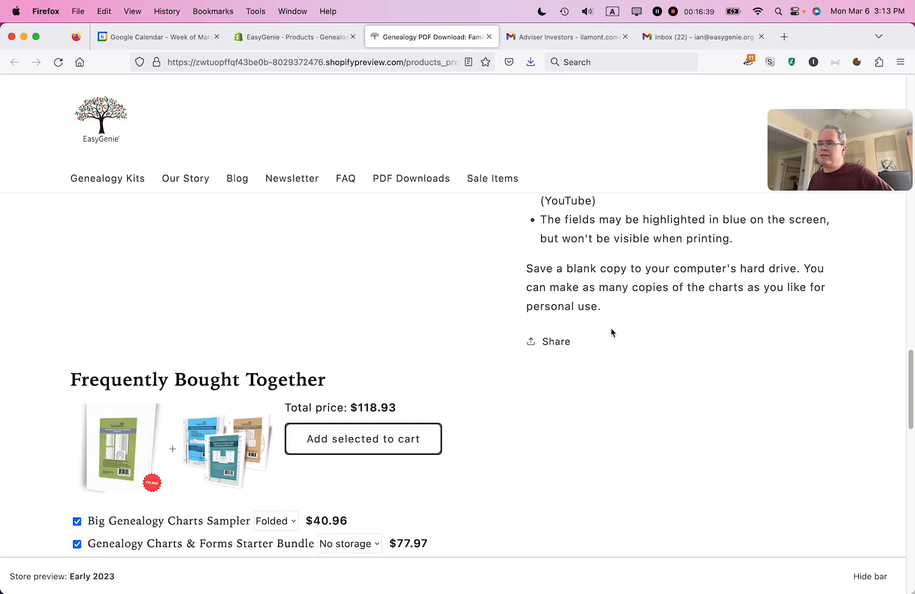
pyautogui.scroll(17, 625, 363)
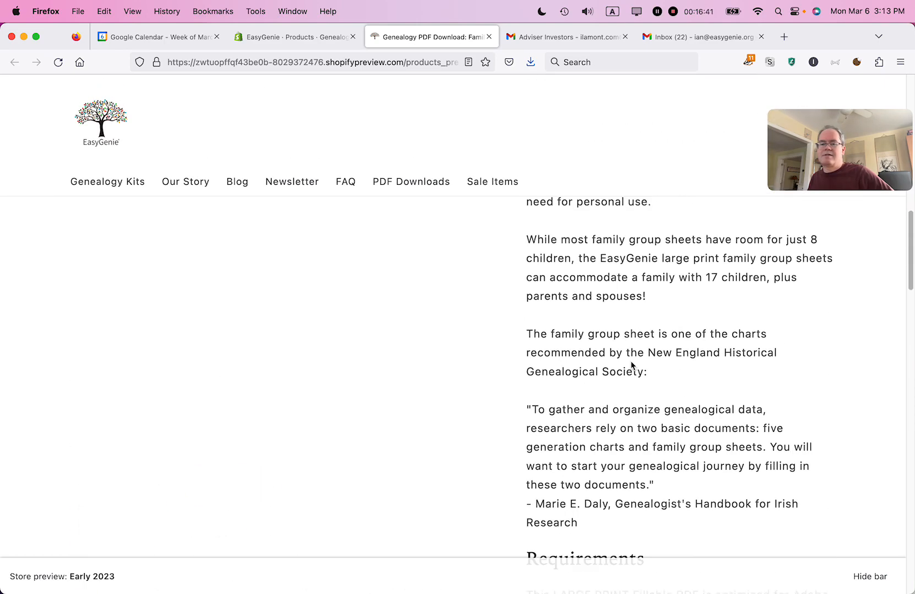
pyautogui.scroll(8, 631, 365)
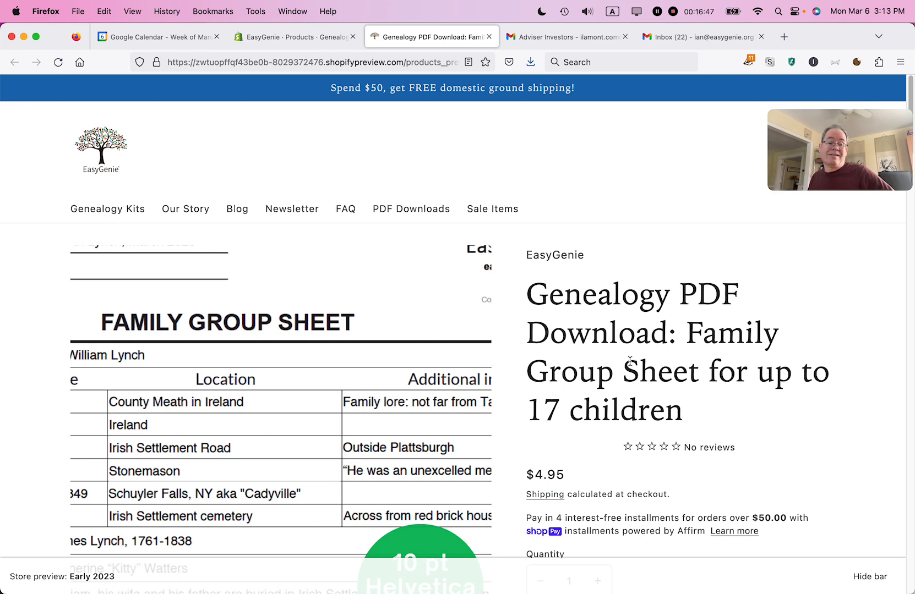
# Step: Return to the product's Shopify admin page and check the product status options, keeping Draft
pyautogui.click(287, 37)
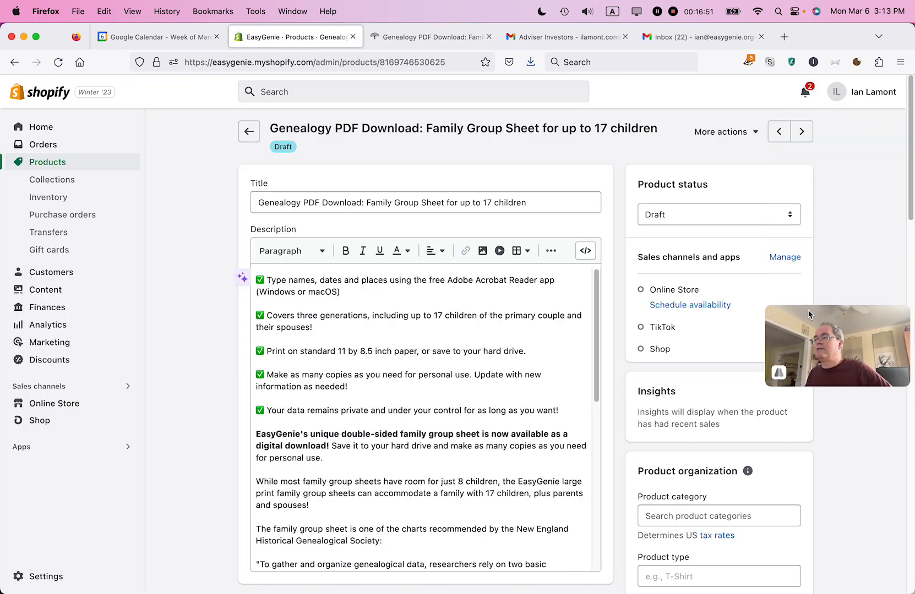
pyautogui.click(793, 217)
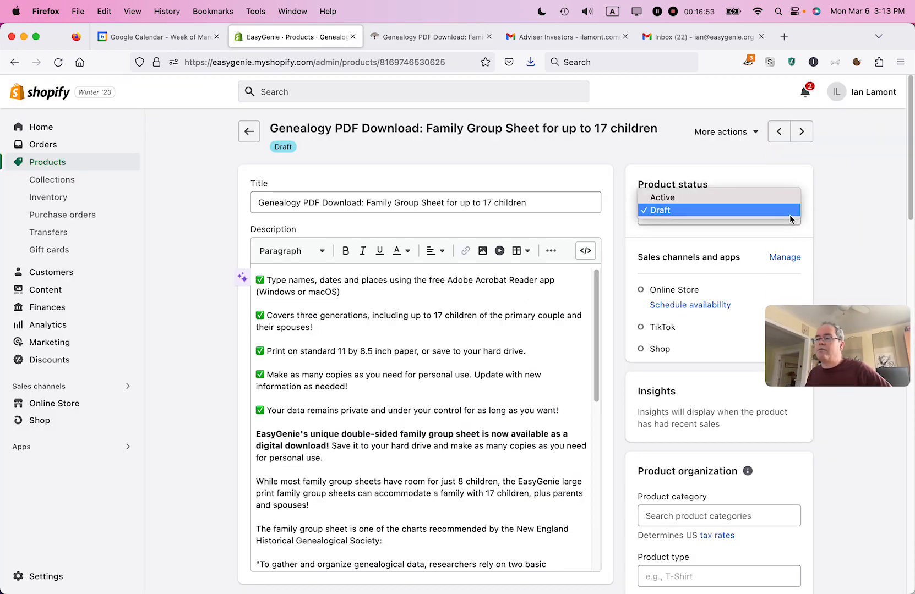
pyautogui.click(872, 200)
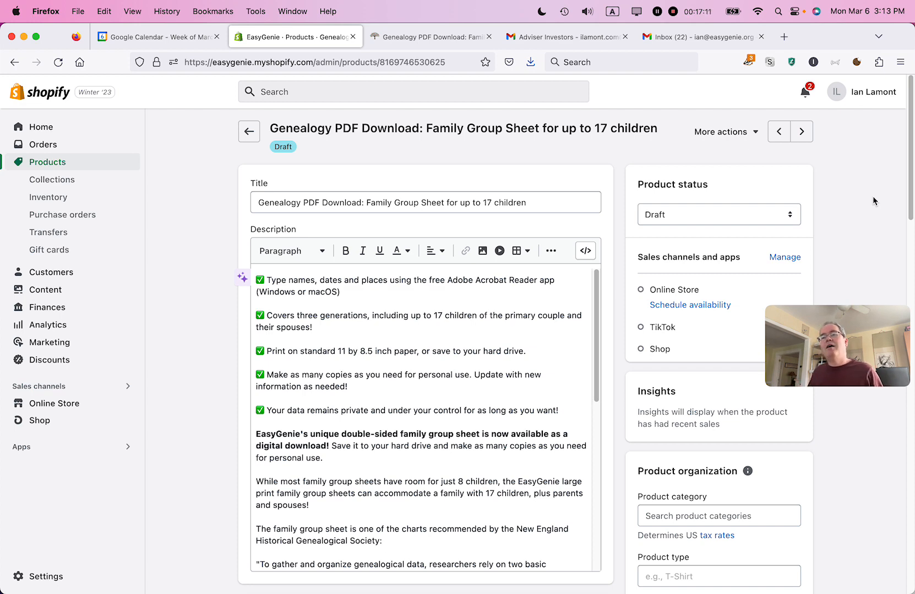
# Step: Switch to Safari and bring up the Lean Media blog archive page
pyautogui.press('super+Tab')
pyautogui.press('super+Tab')
pyautogui.press('super+Tab')
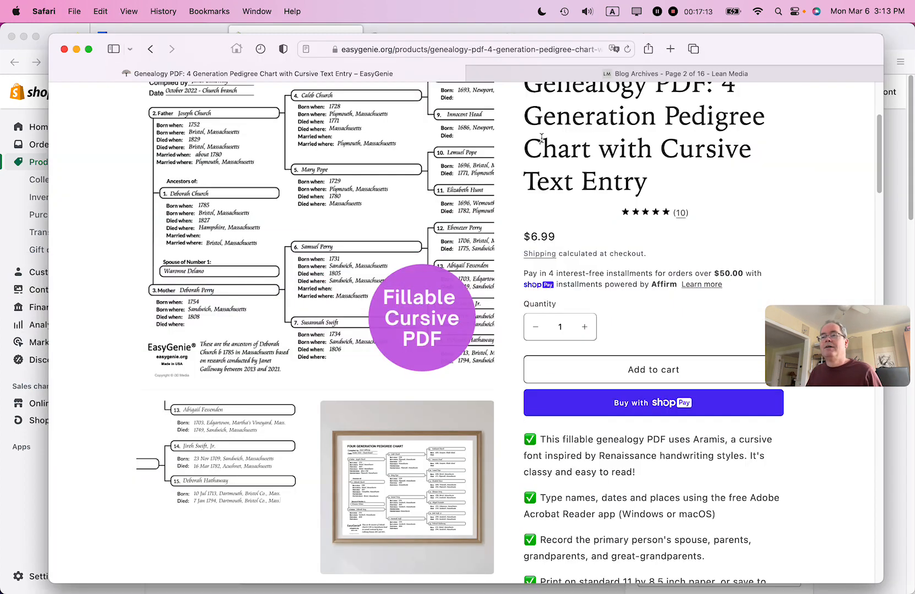
pyautogui.click(546, 72)
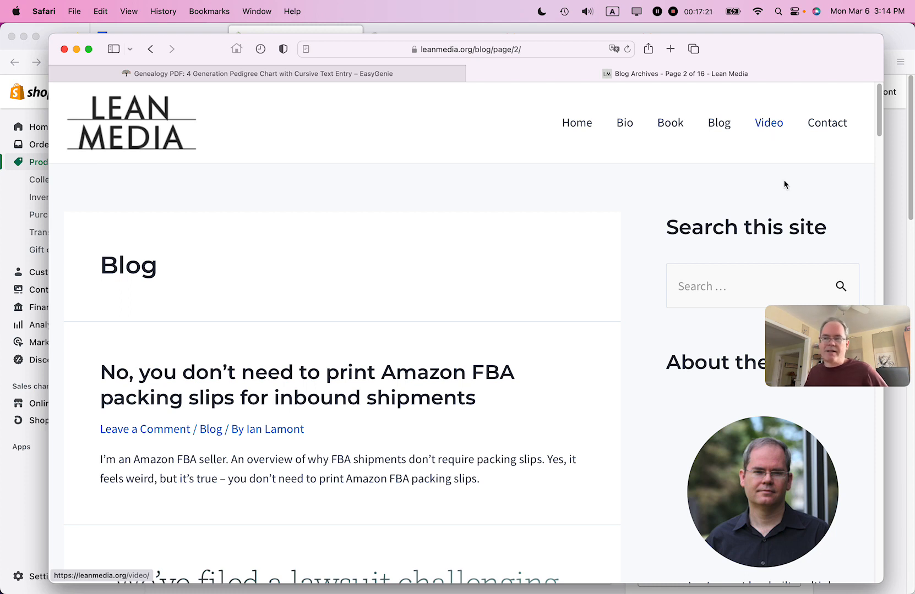
pyautogui.moveTo(816, 329); pyautogui.dragTo(777, 121)
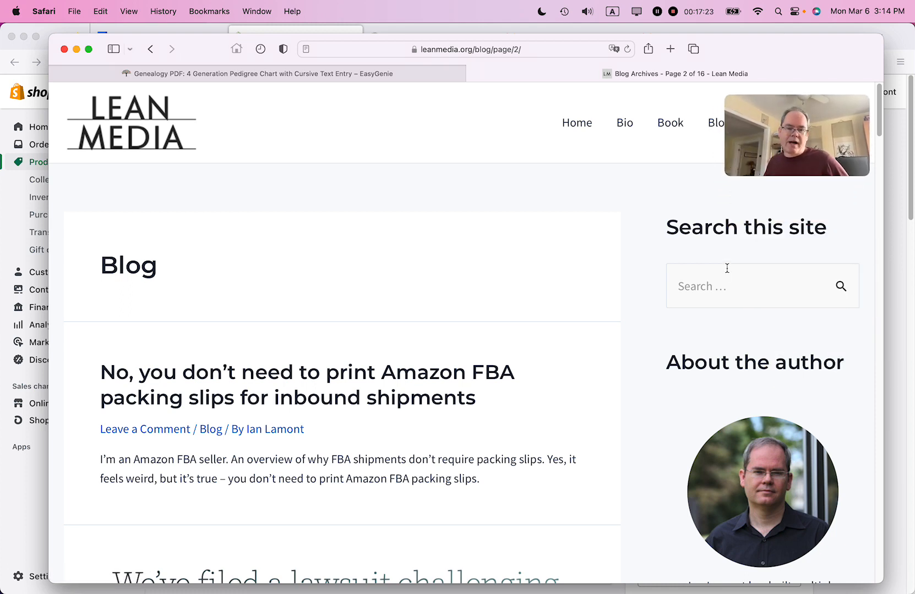